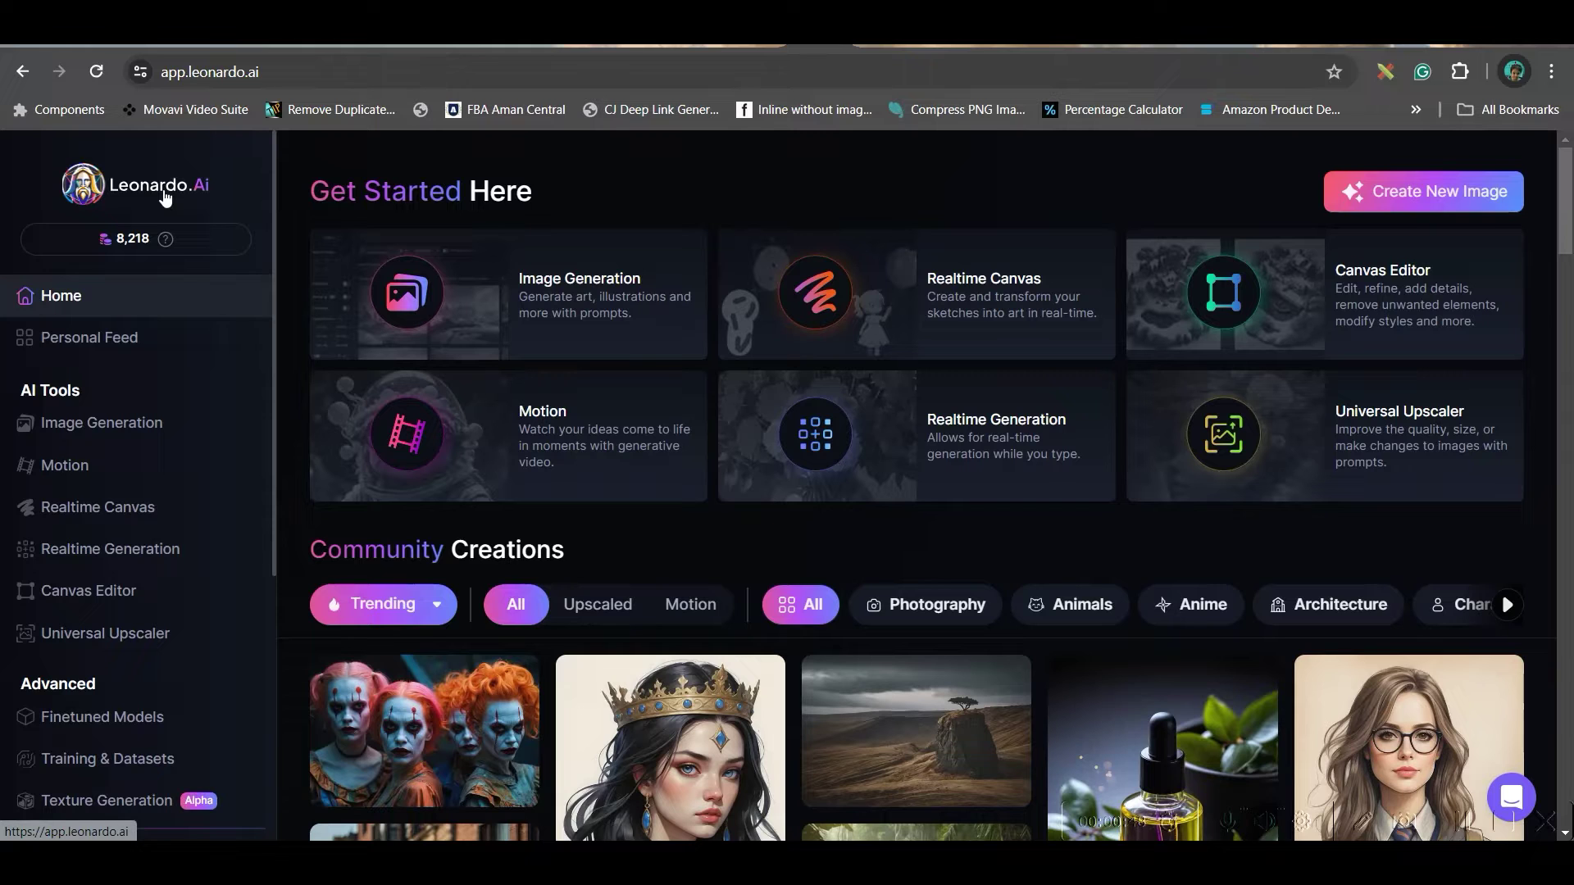
Step: Open Leonardo.Ai Image Generation and select the word 'Spanish' in the Monalisa dress prompt
click(127, 434)
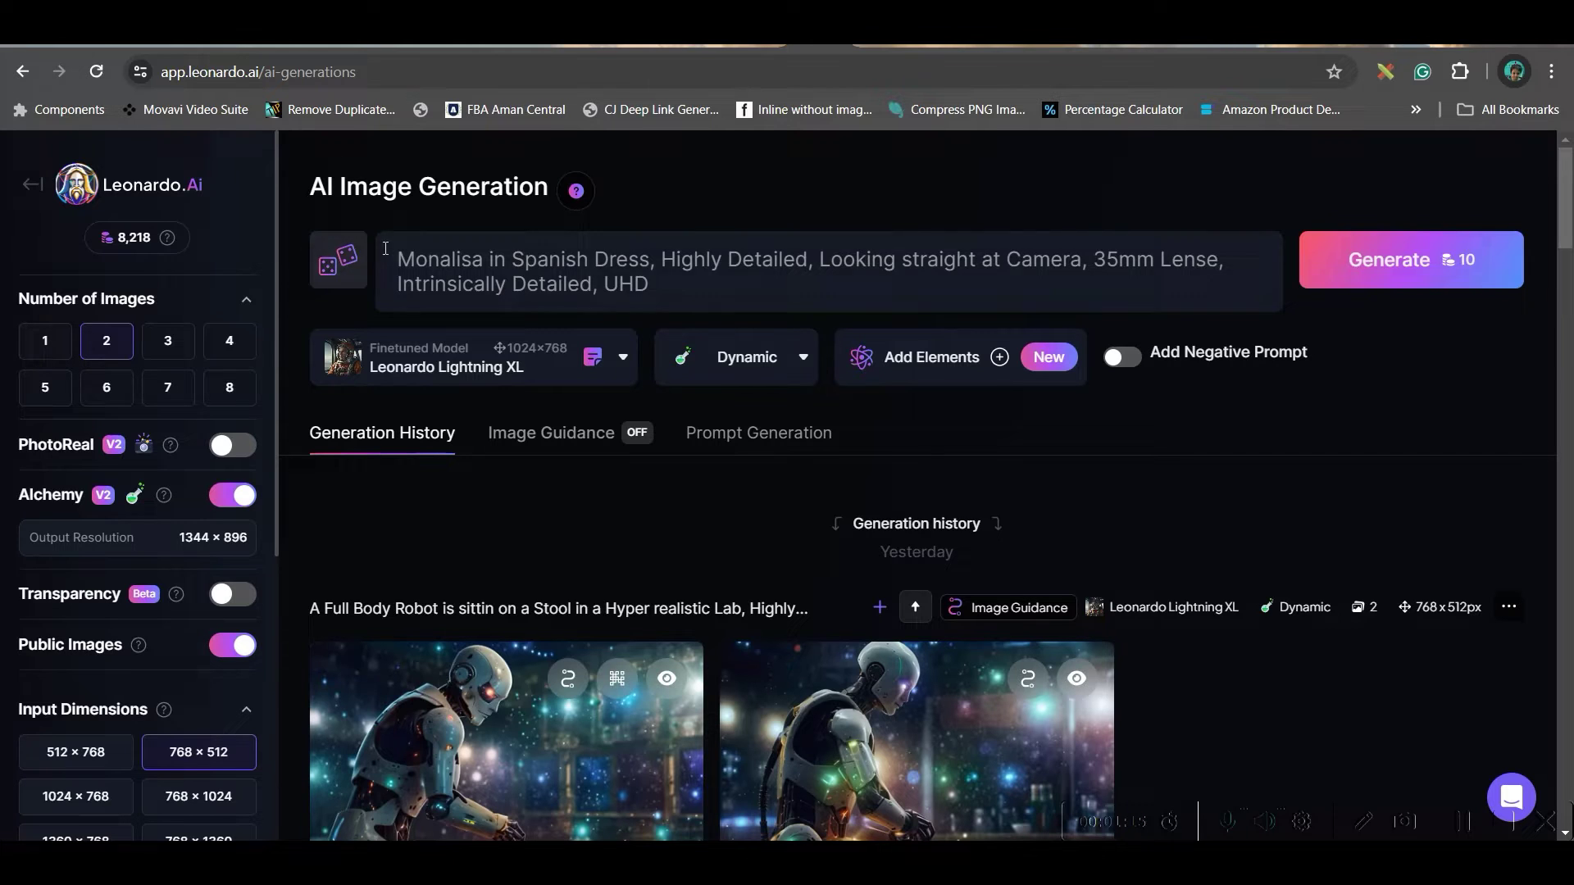
triple_click(665, 283)
click(705, 286)
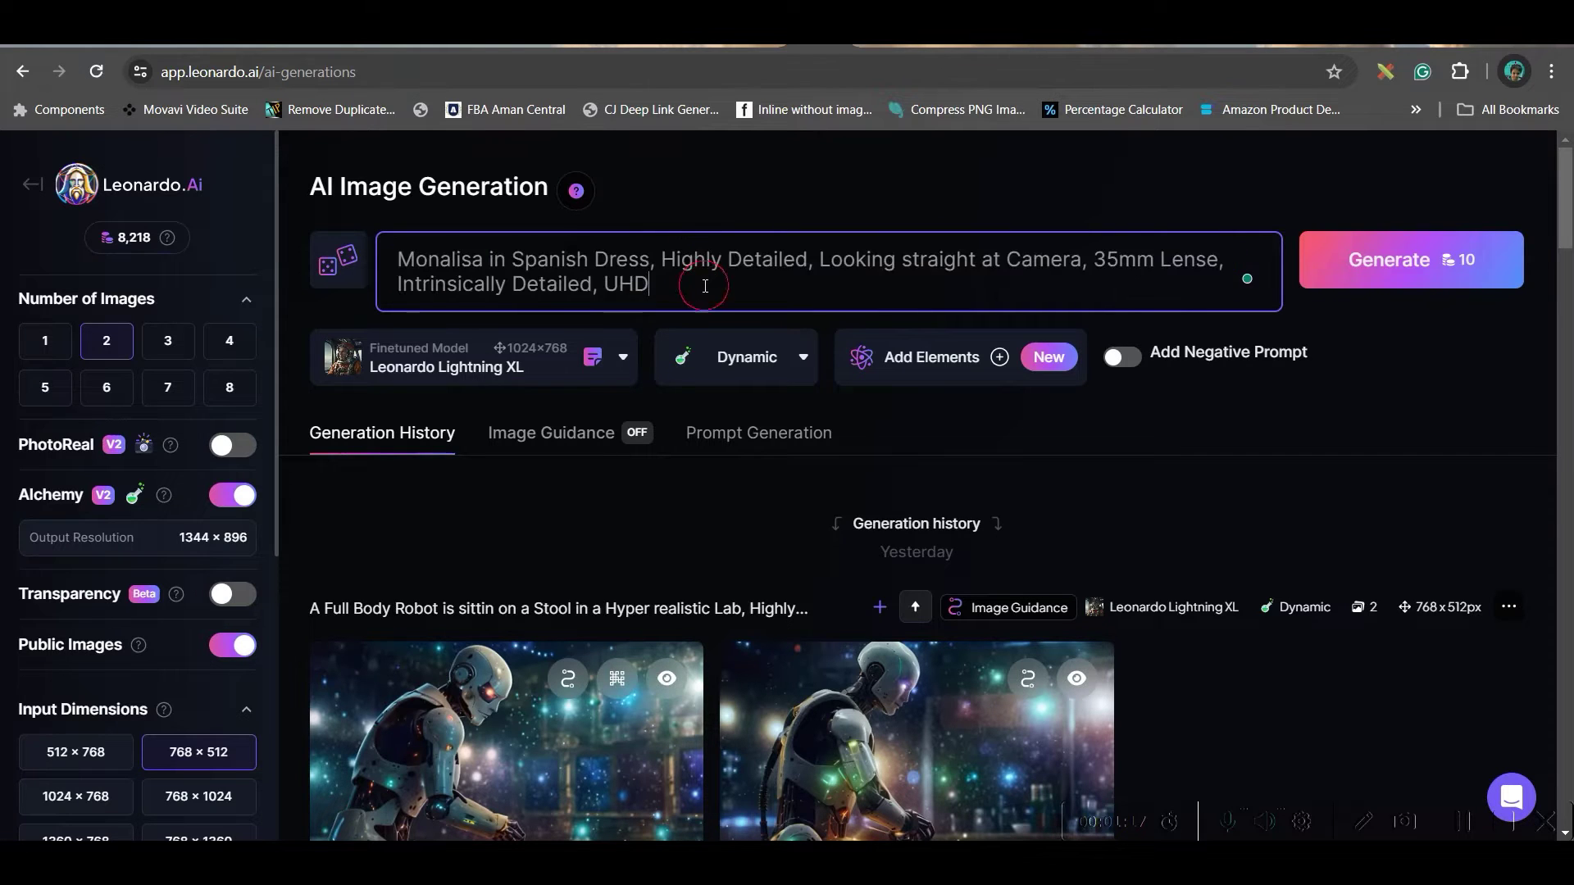
drag(610, 284, 403, 262)
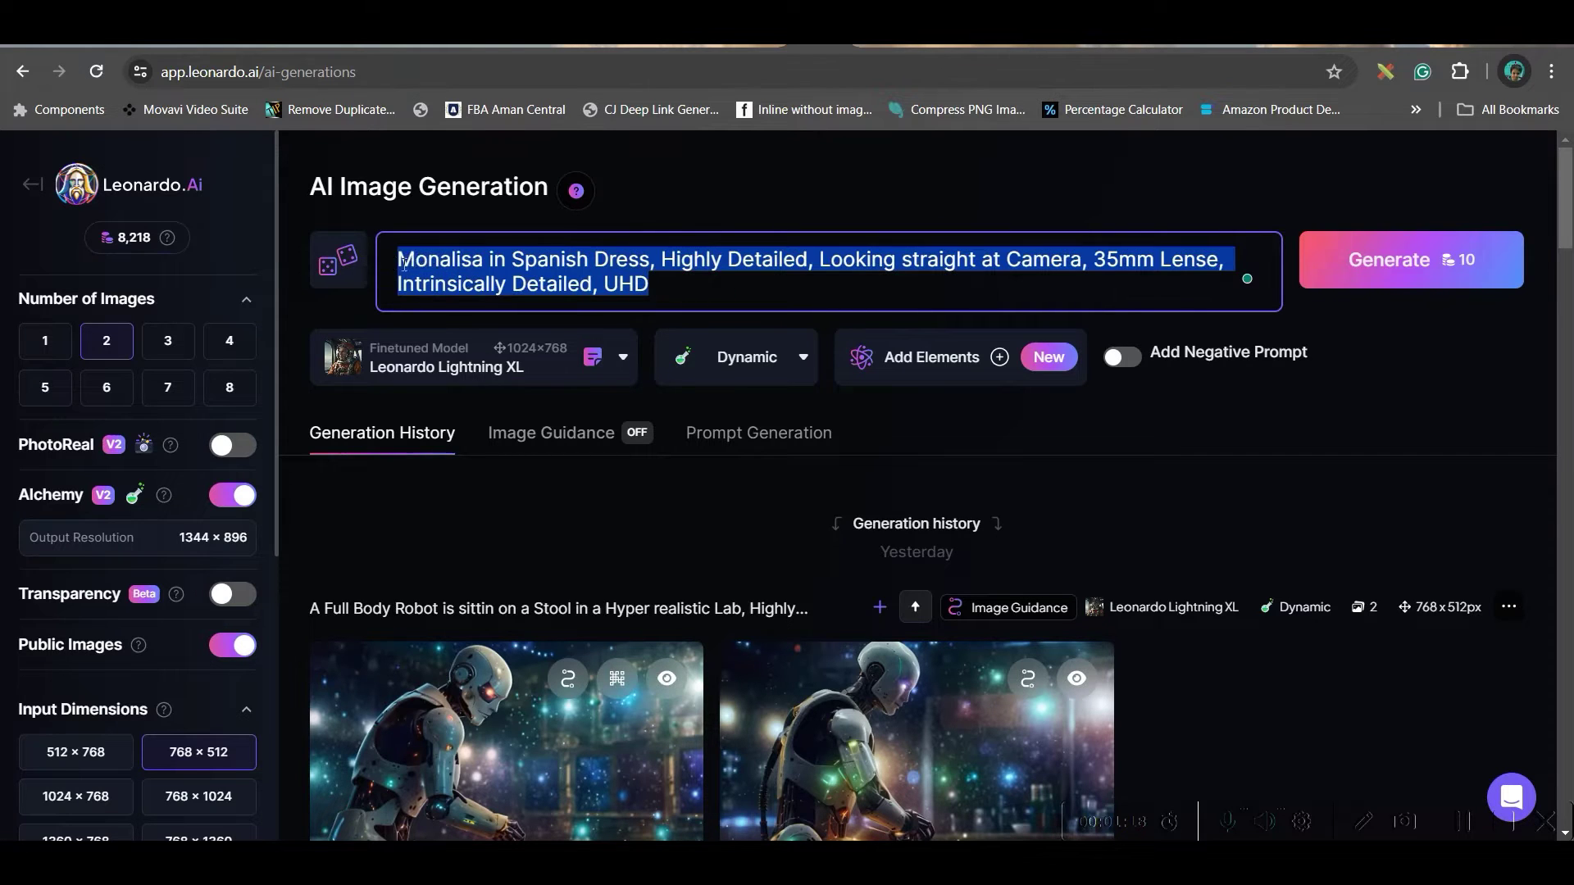
click(751, 293)
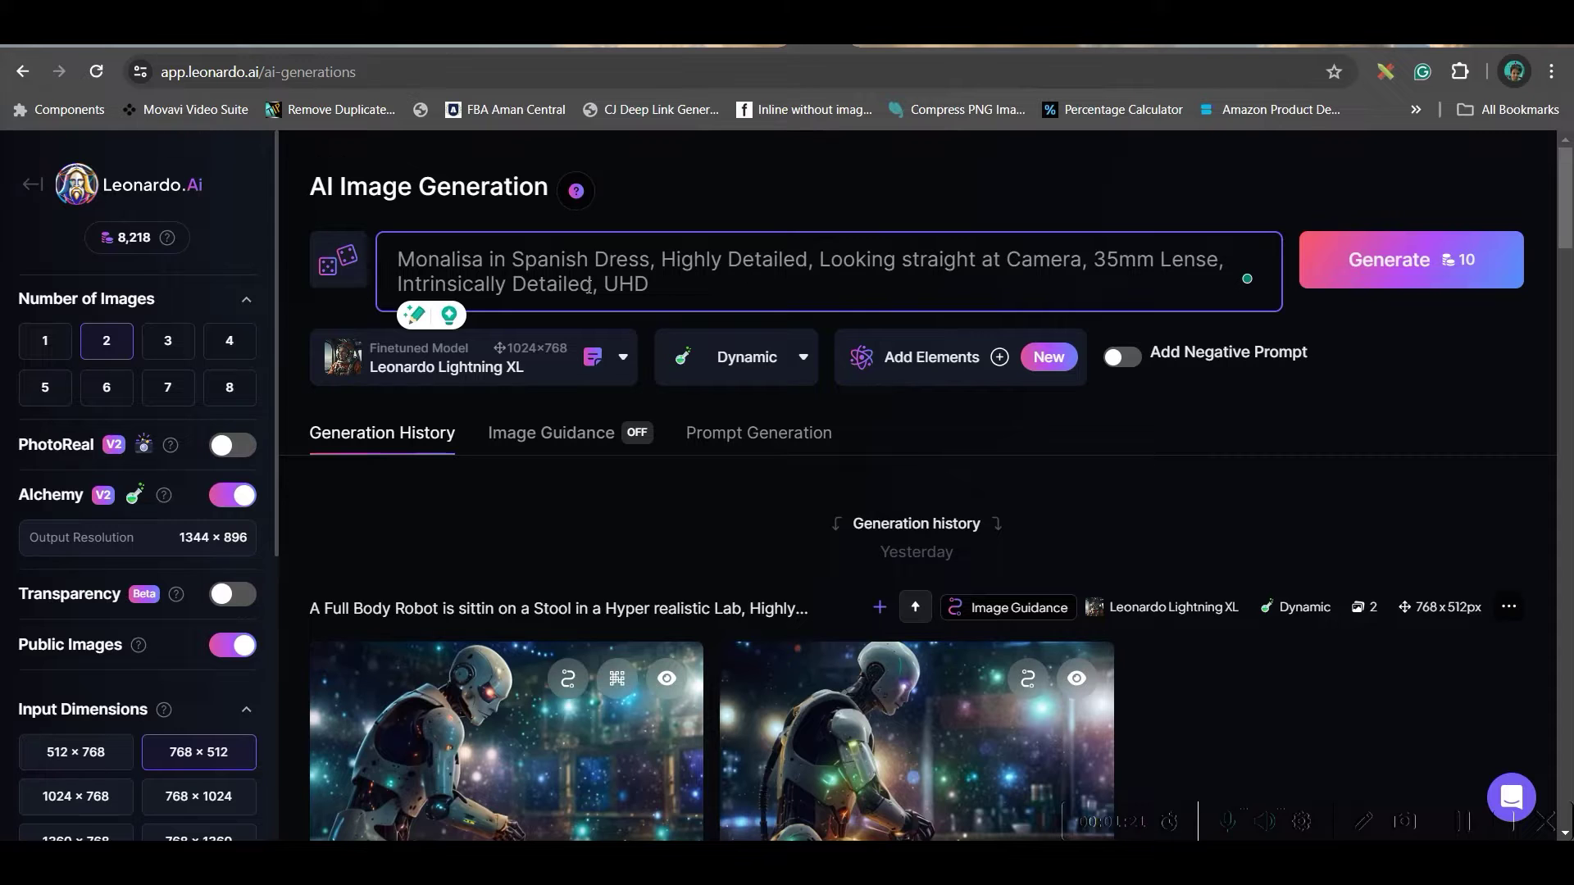
double_click(482, 262)
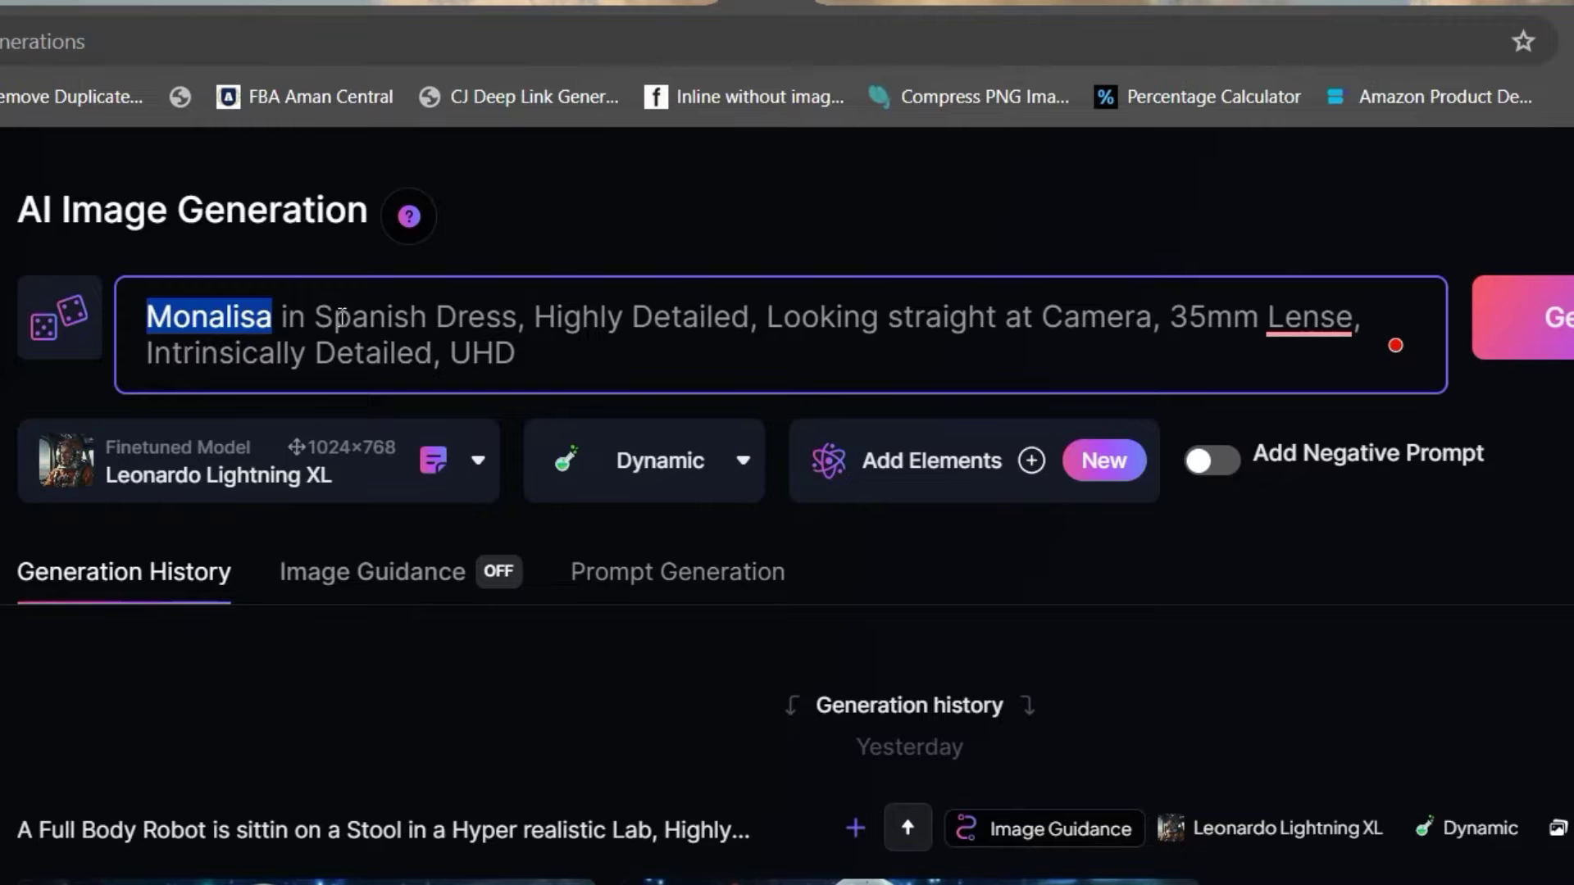
drag(313, 312, 422, 302)
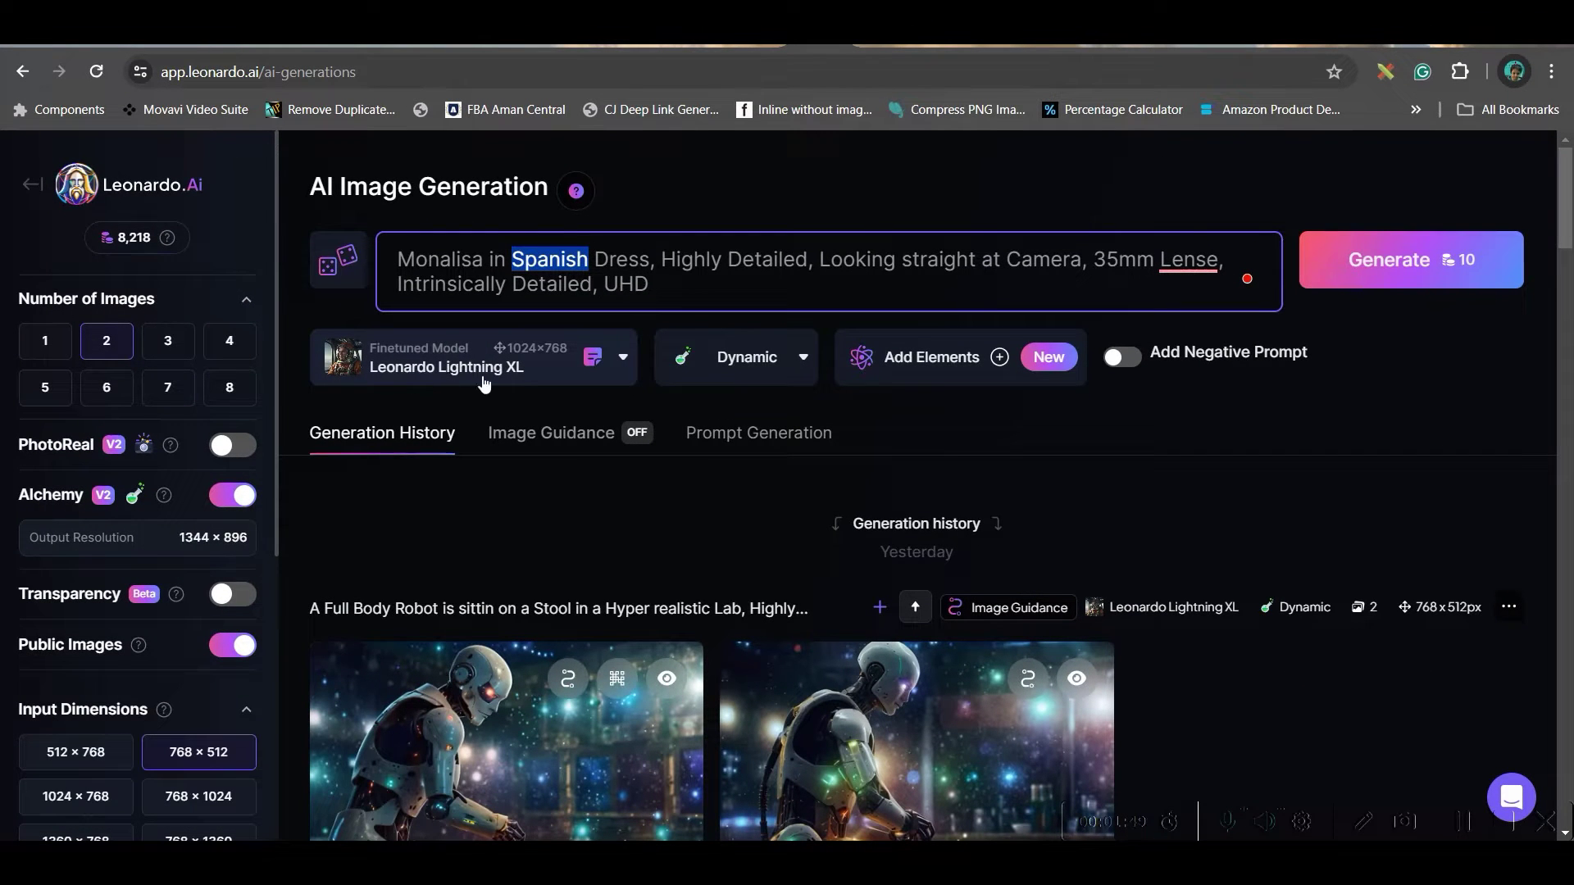
Step: Keep Leonardo Lightning XL and generate two 912×512 images of 'Monalisa in Romanian Dress'
click(572, 374)
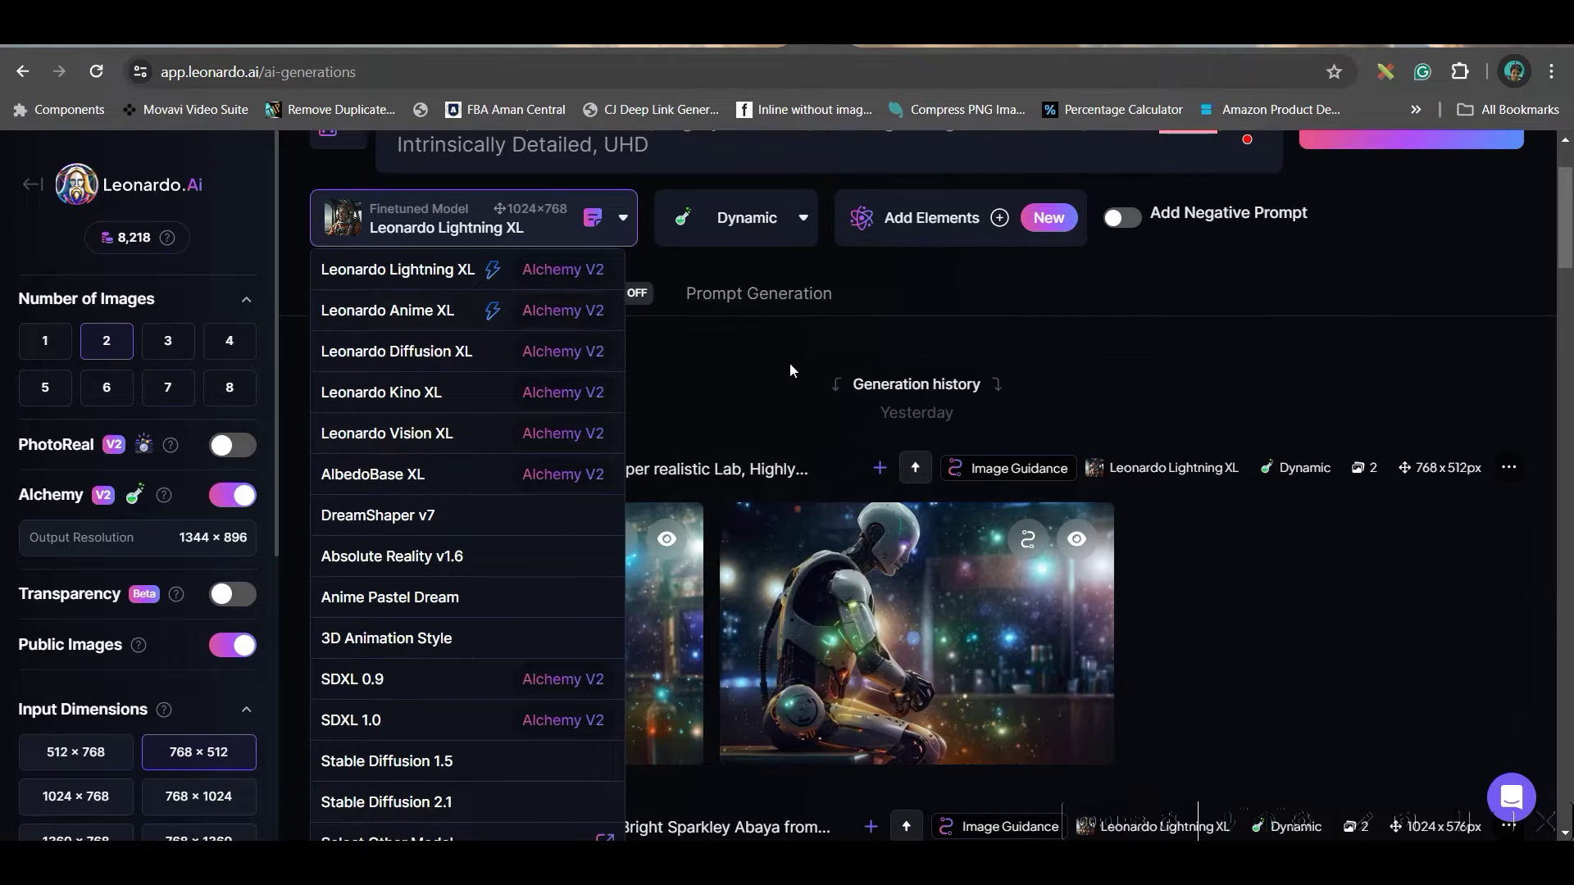
click(790, 364)
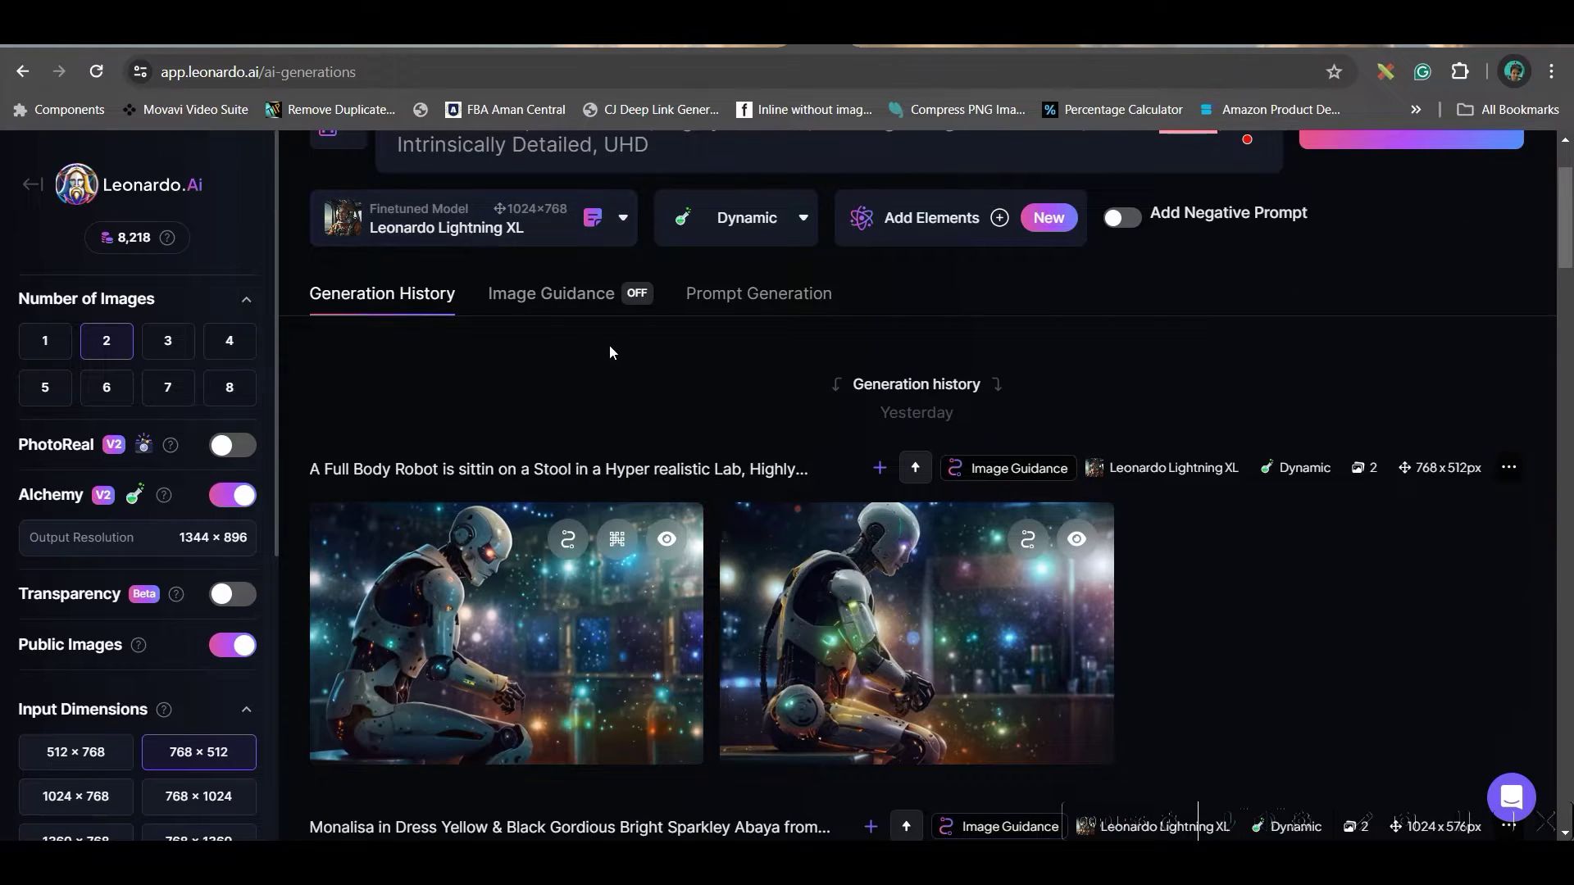
scroll(609, 352, down, 1)
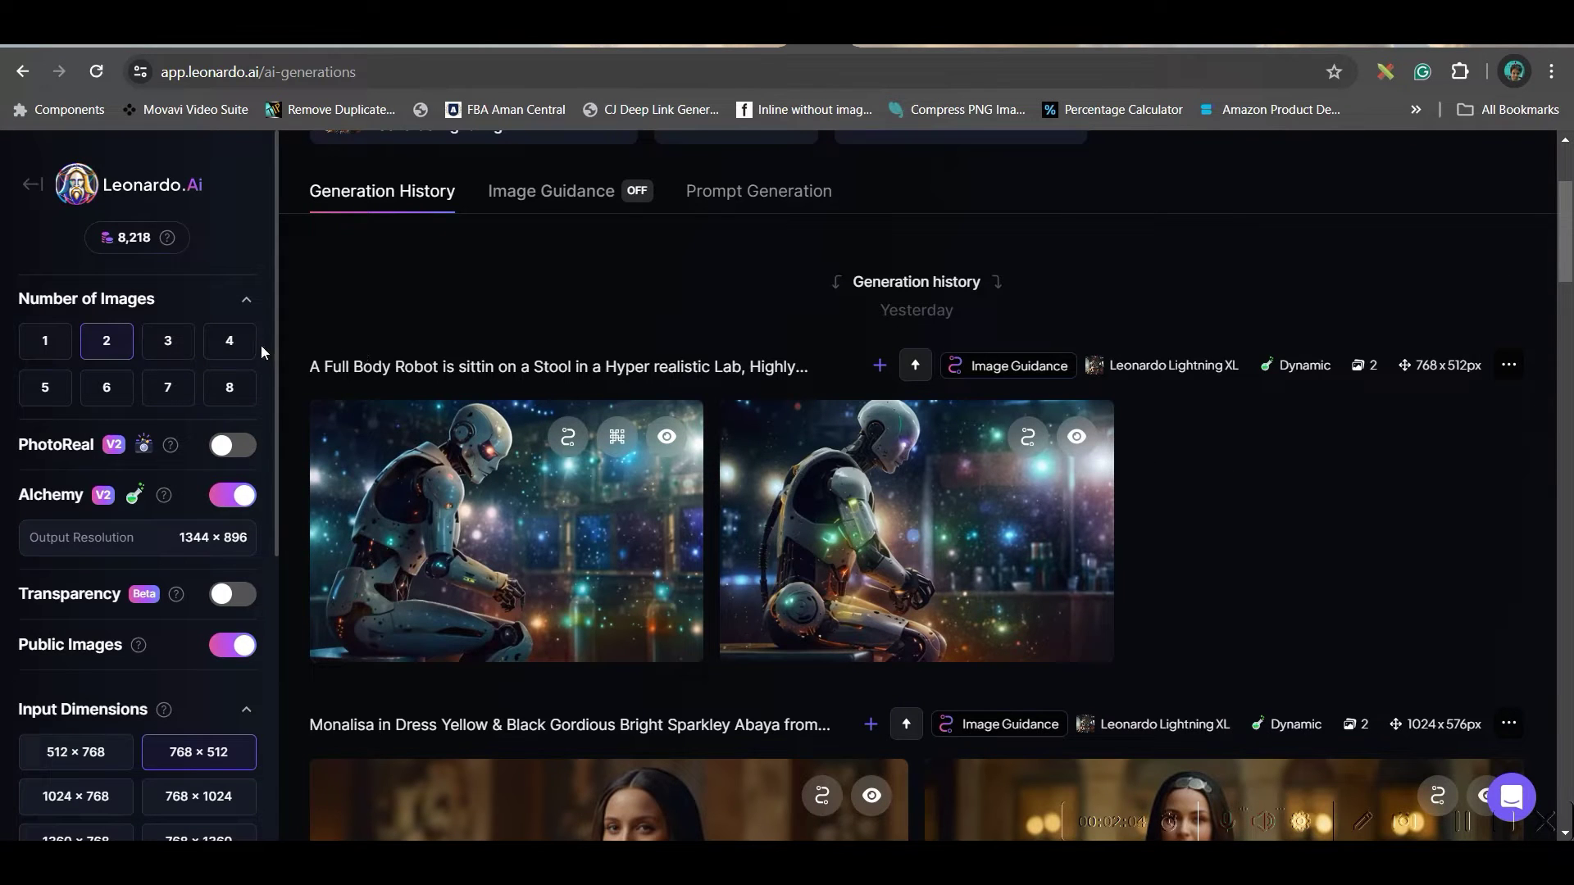
scroll(71, 596, down, 5)
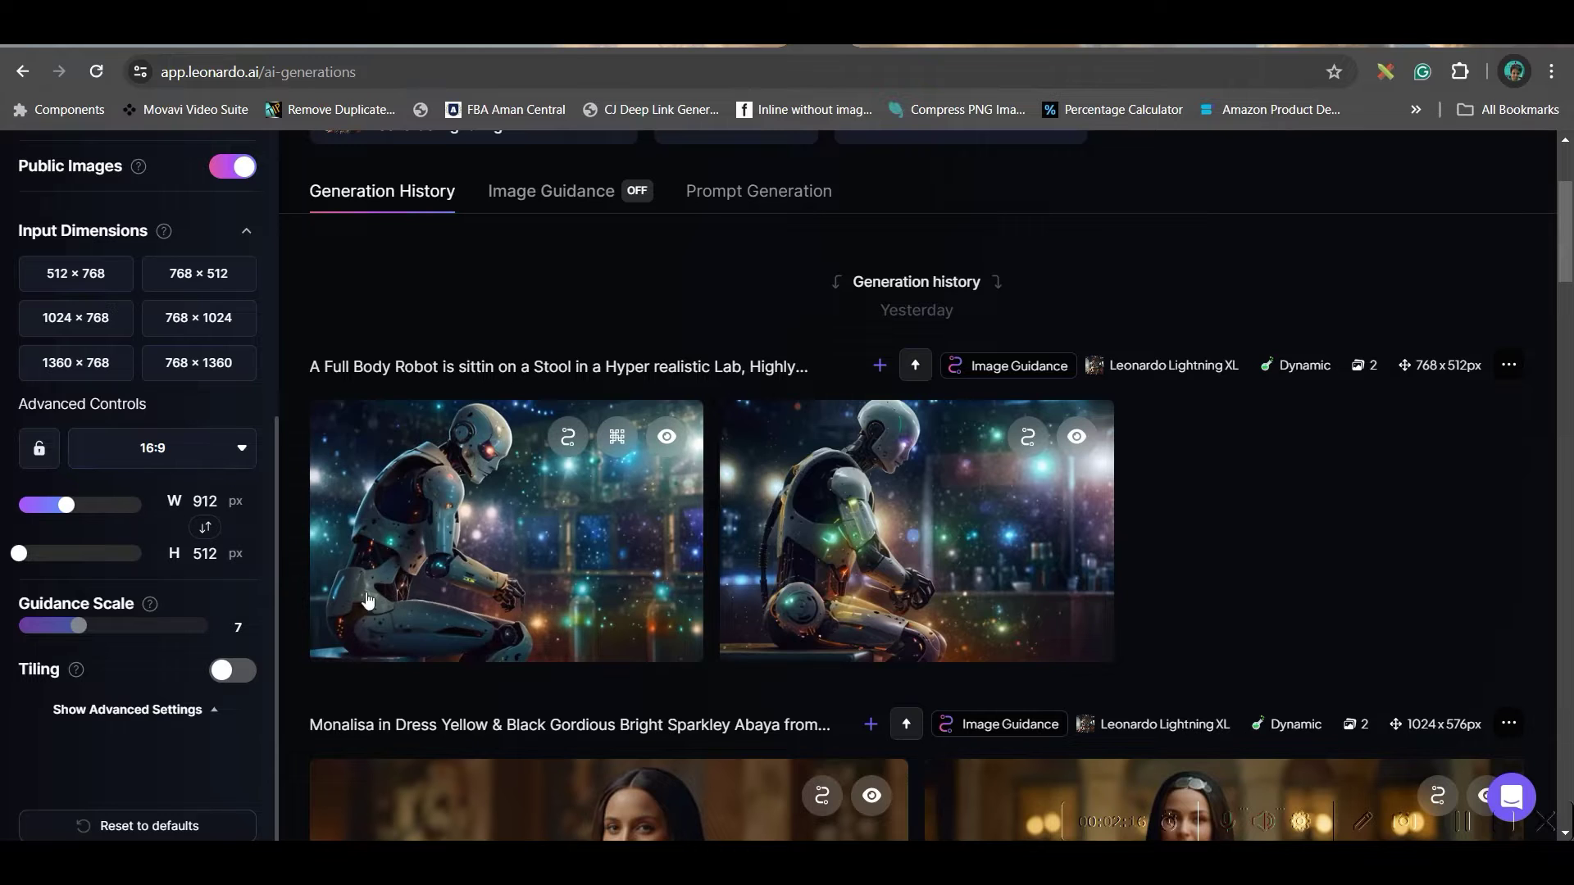
scroll(569, 377, up, 3)
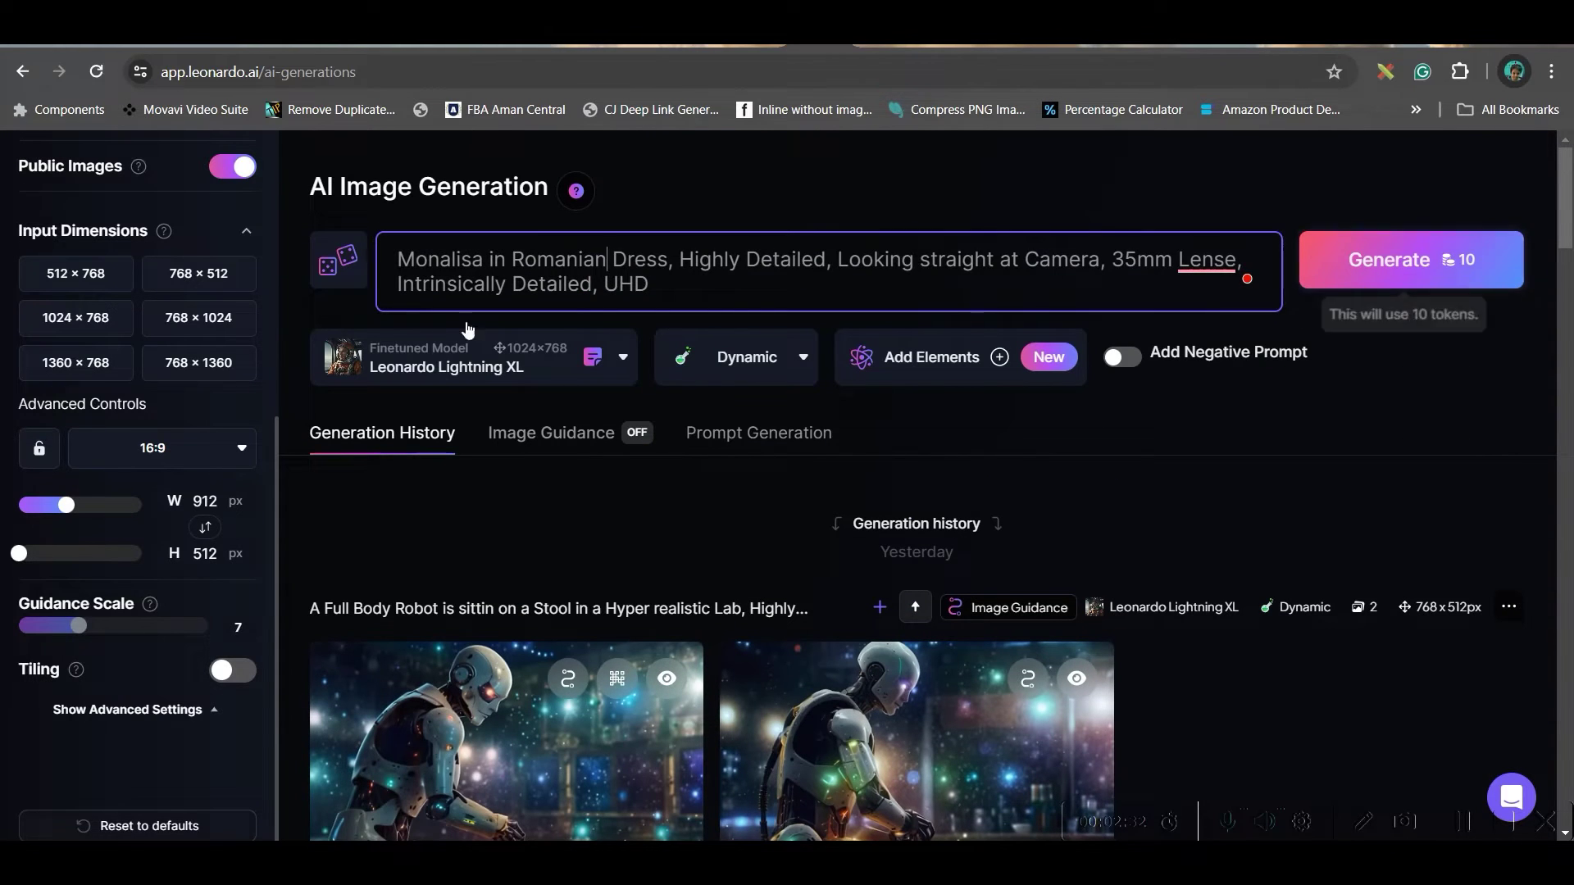
click(1455, 336)
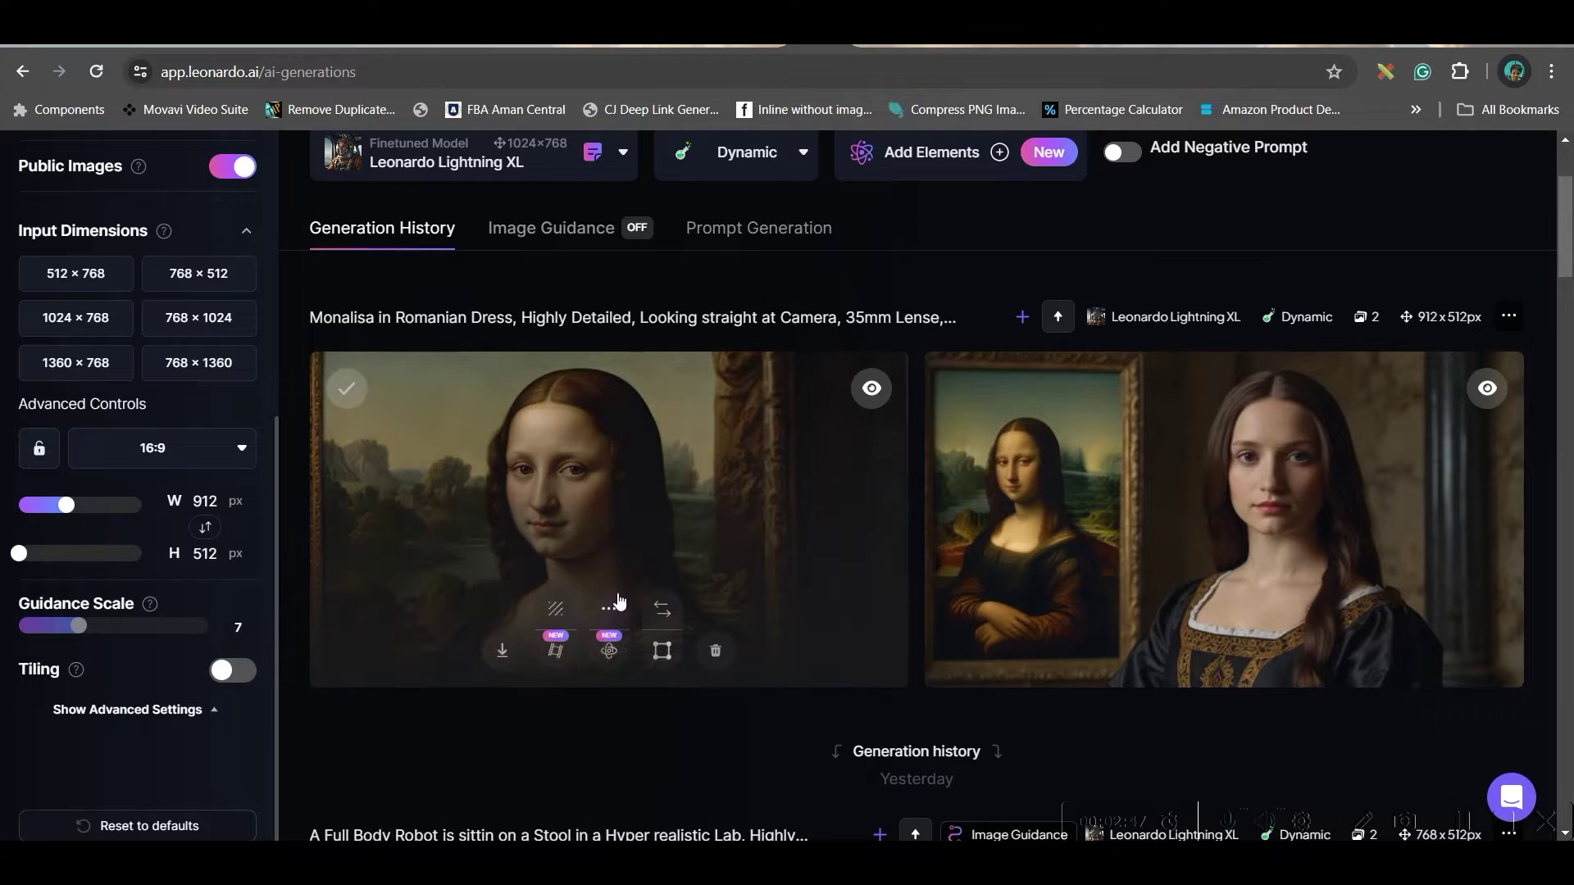
Step: Download the first Romanian-dress Mona Lisa as an upscaled image, then close the viewer
click(607, 529)
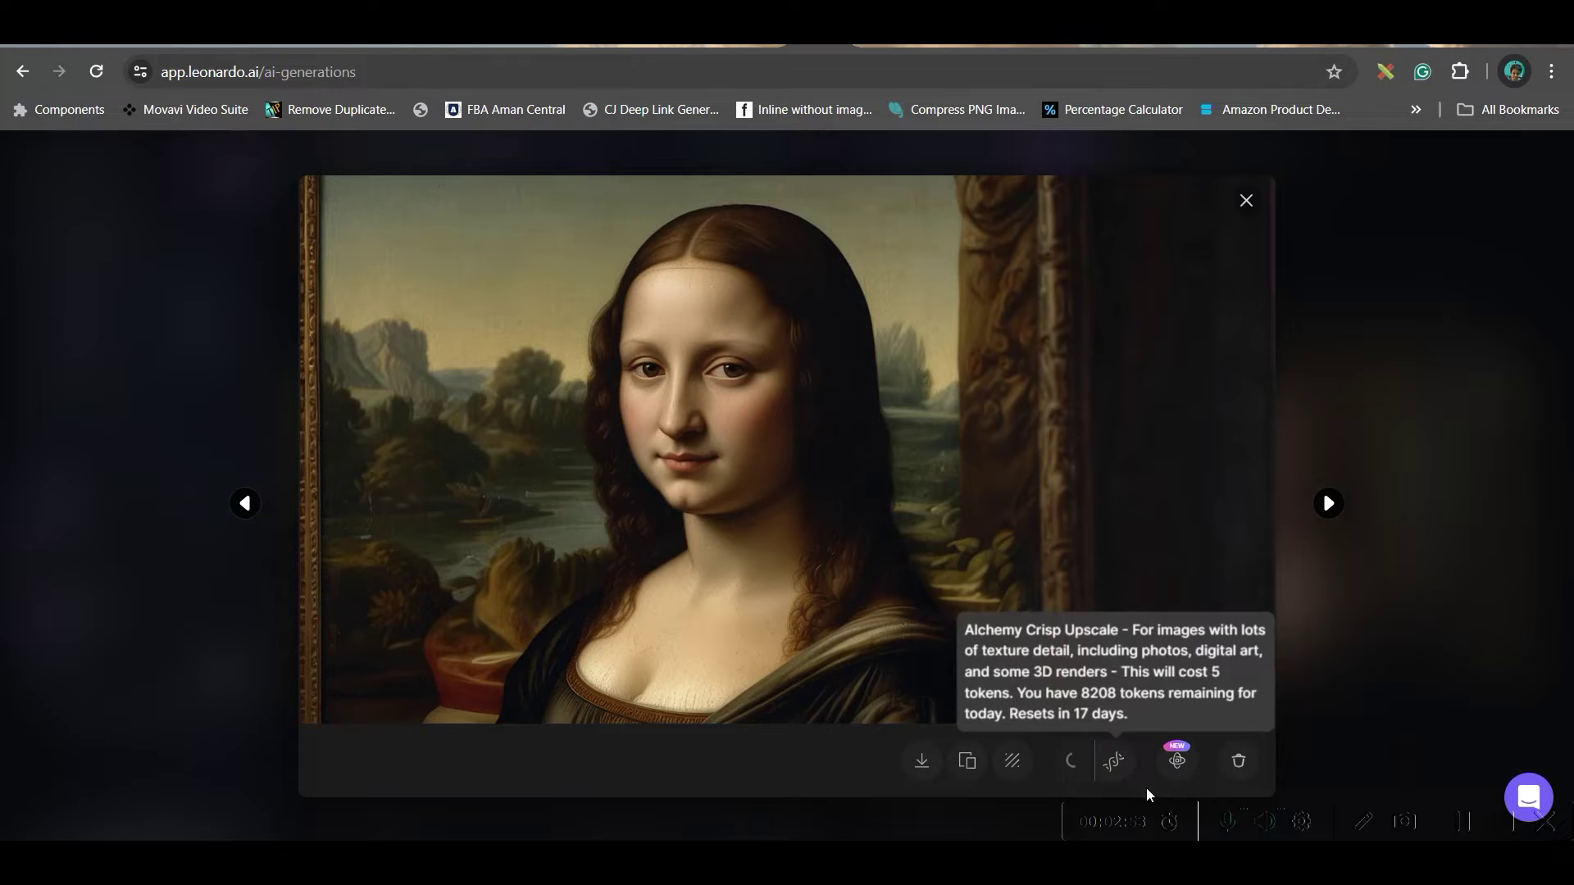
click(929, 764)
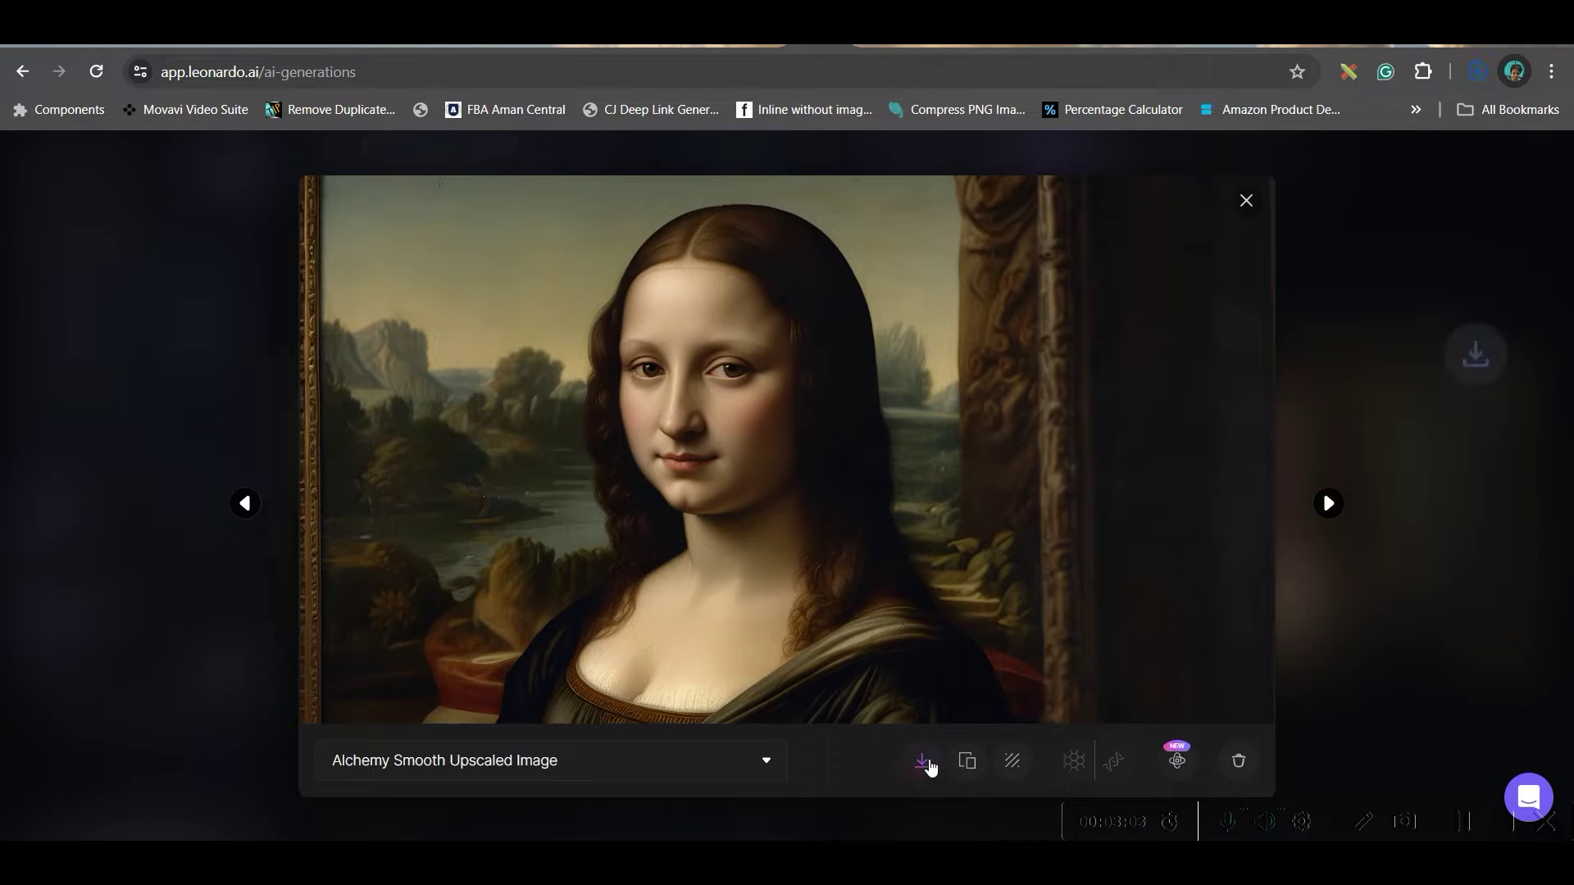
click(1247, 202)
scroll(1103, 604, down, 5)
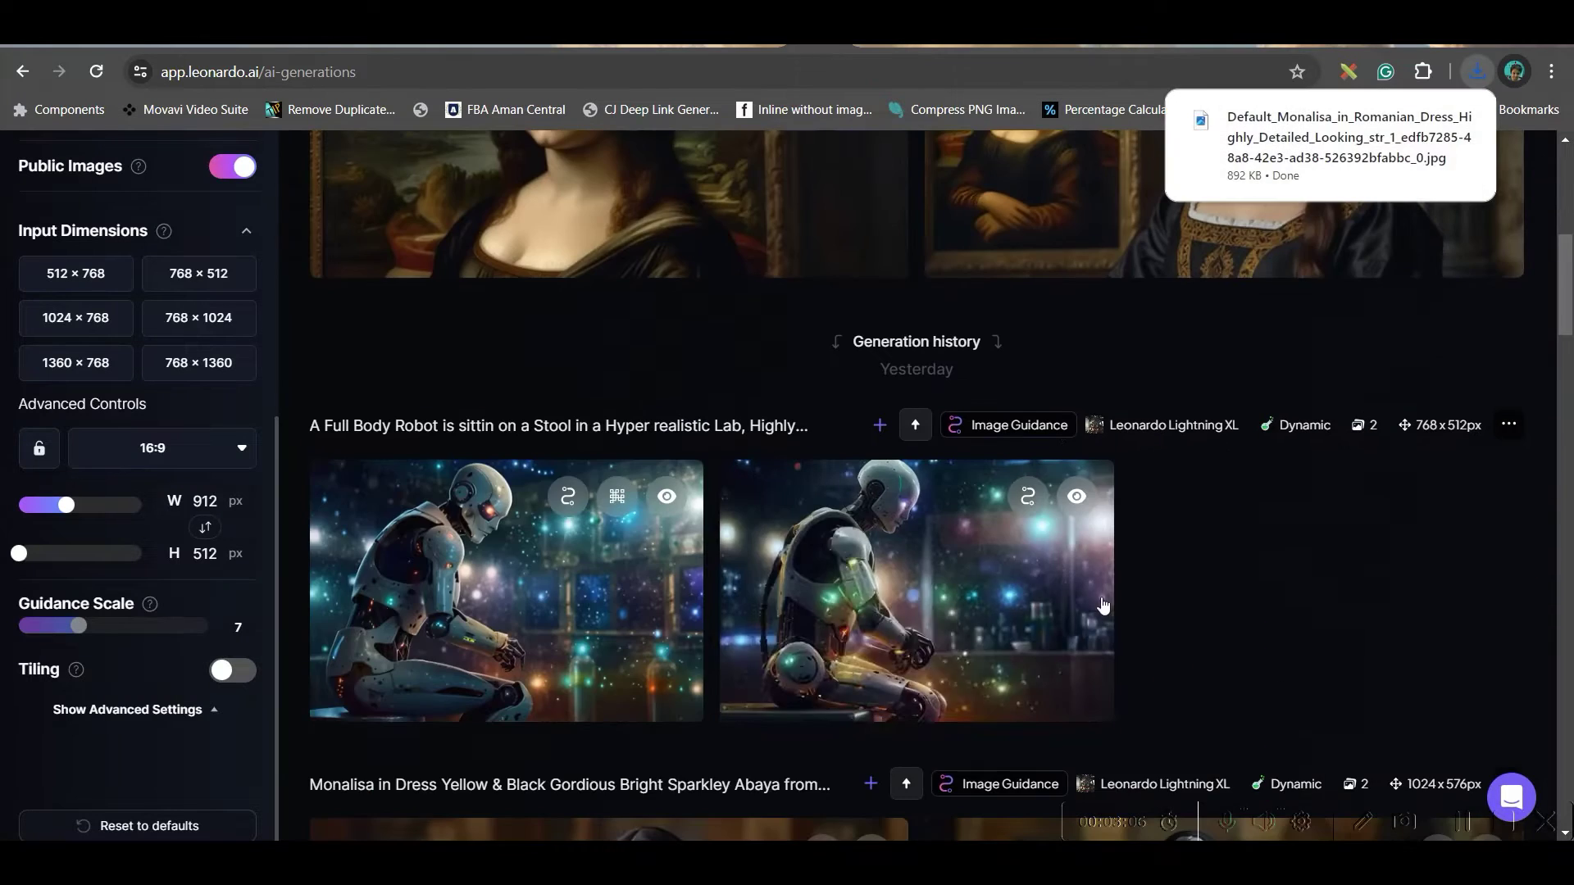
scroll(1104, 605, up, 3)
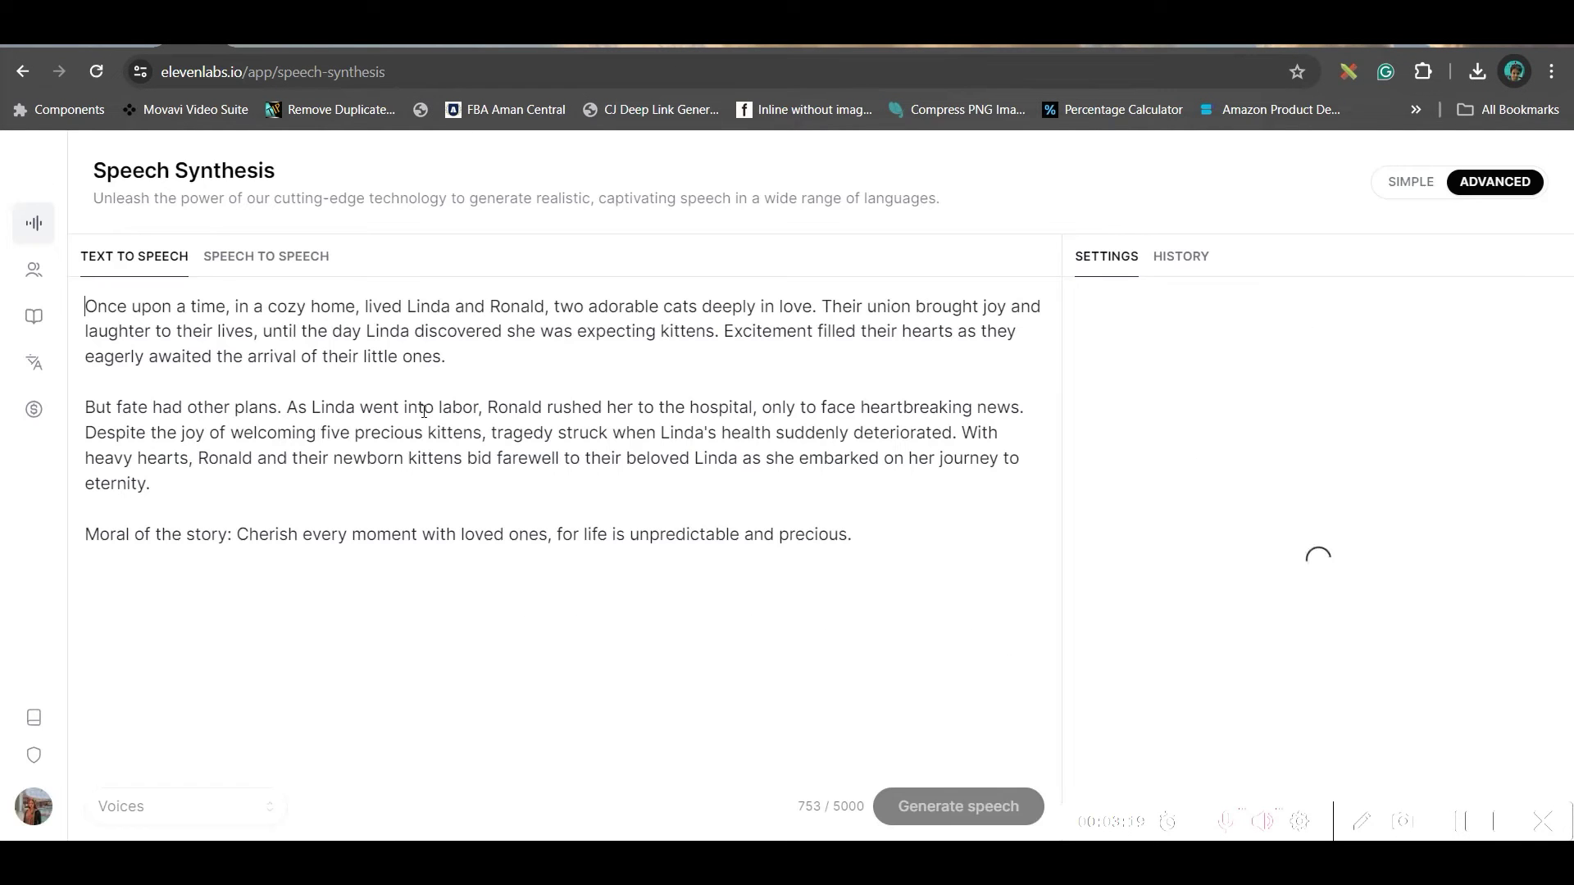
Step: Replace the story with the Mona Lisa joke, voice it as British Soccer Mom, and download the audio
drag(97, 305, 888, 597)
text(Why did Mona Lisa refuse to sit for her portrait anymore?  Because she couldn't handle her painter's constant demand for "just one more smile"!)
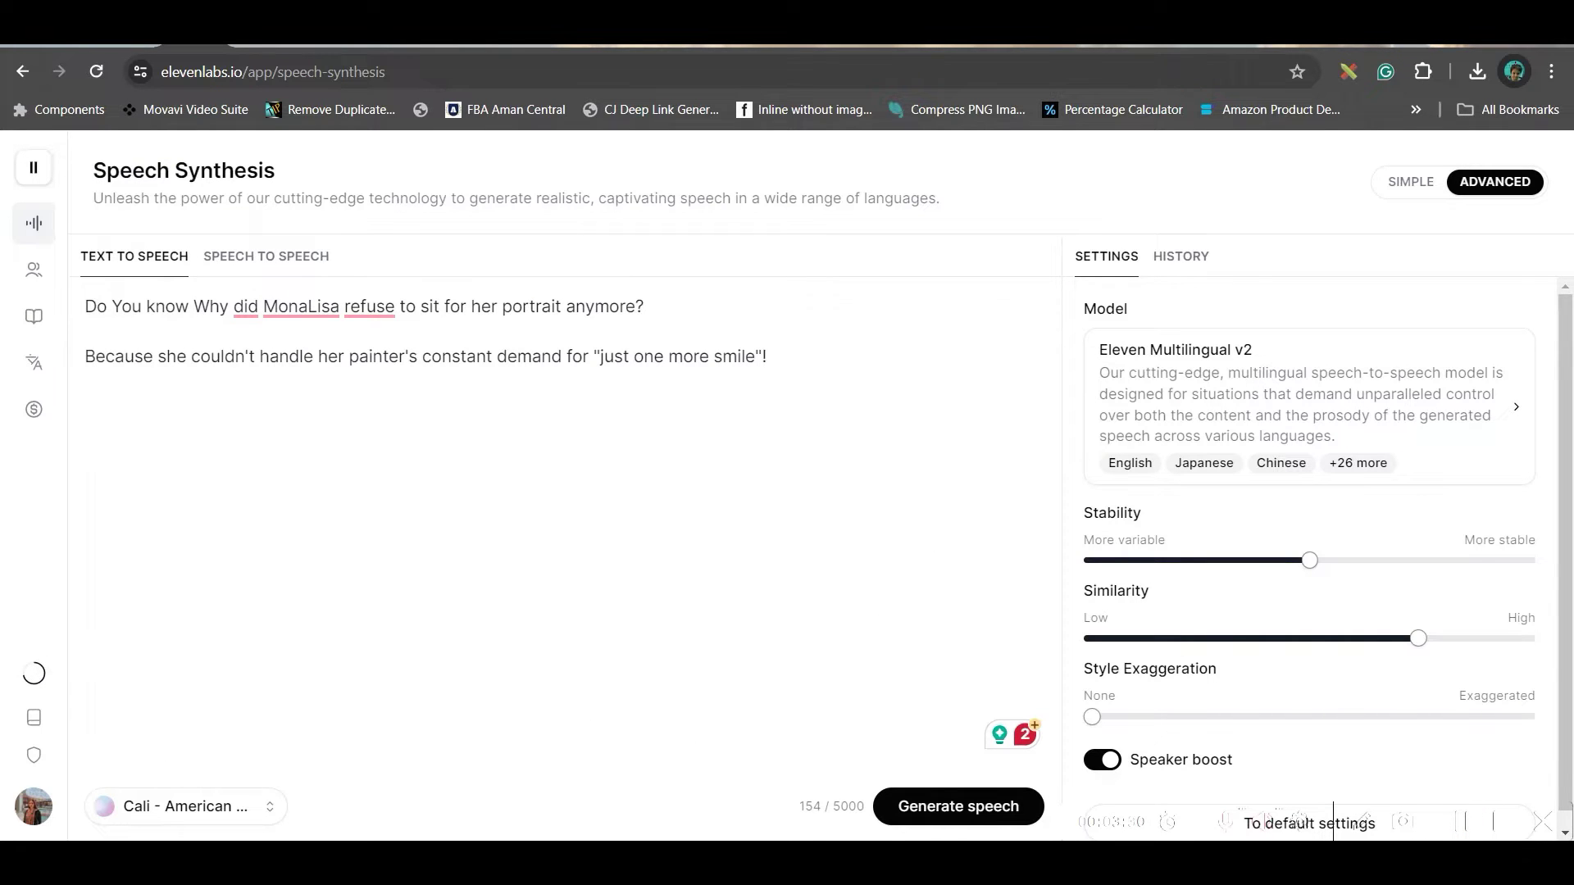
click(252, 811)
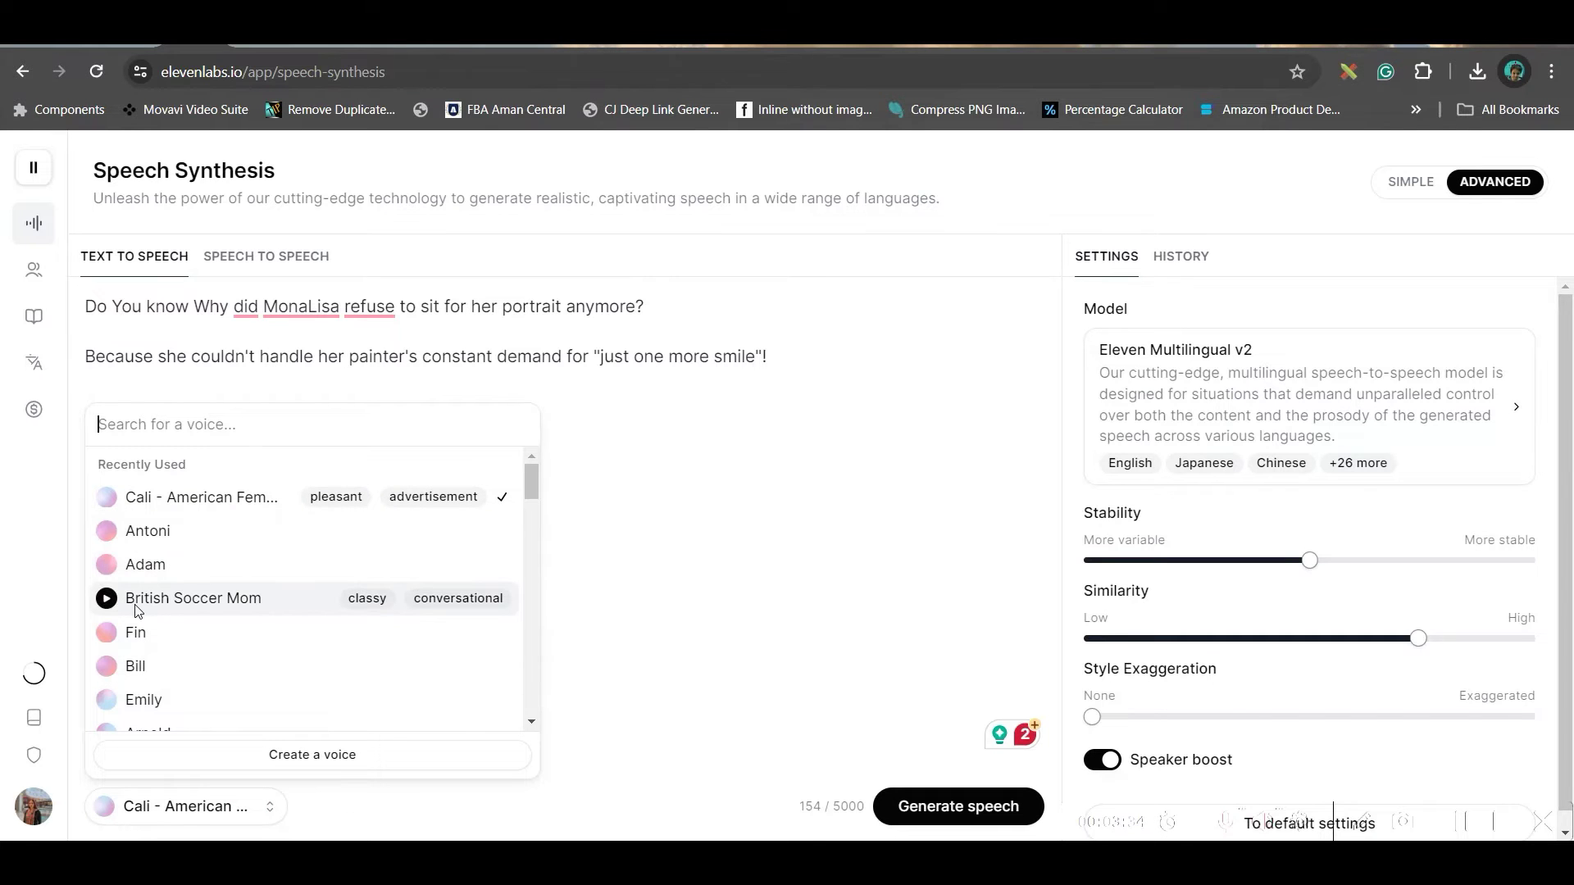
click(107, 598)
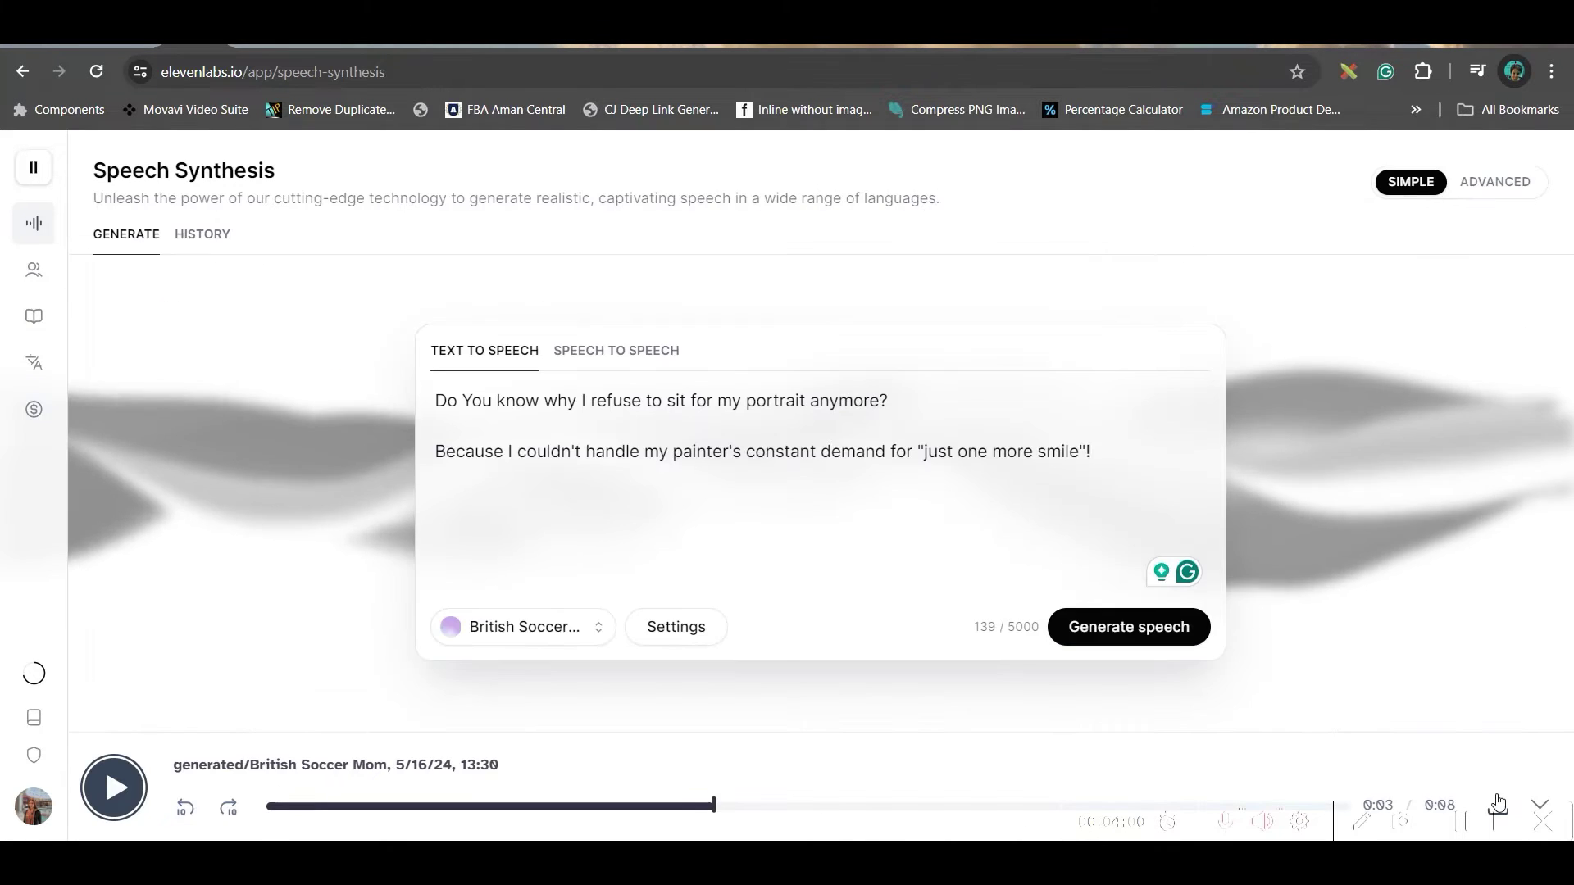
click(1496, 803)
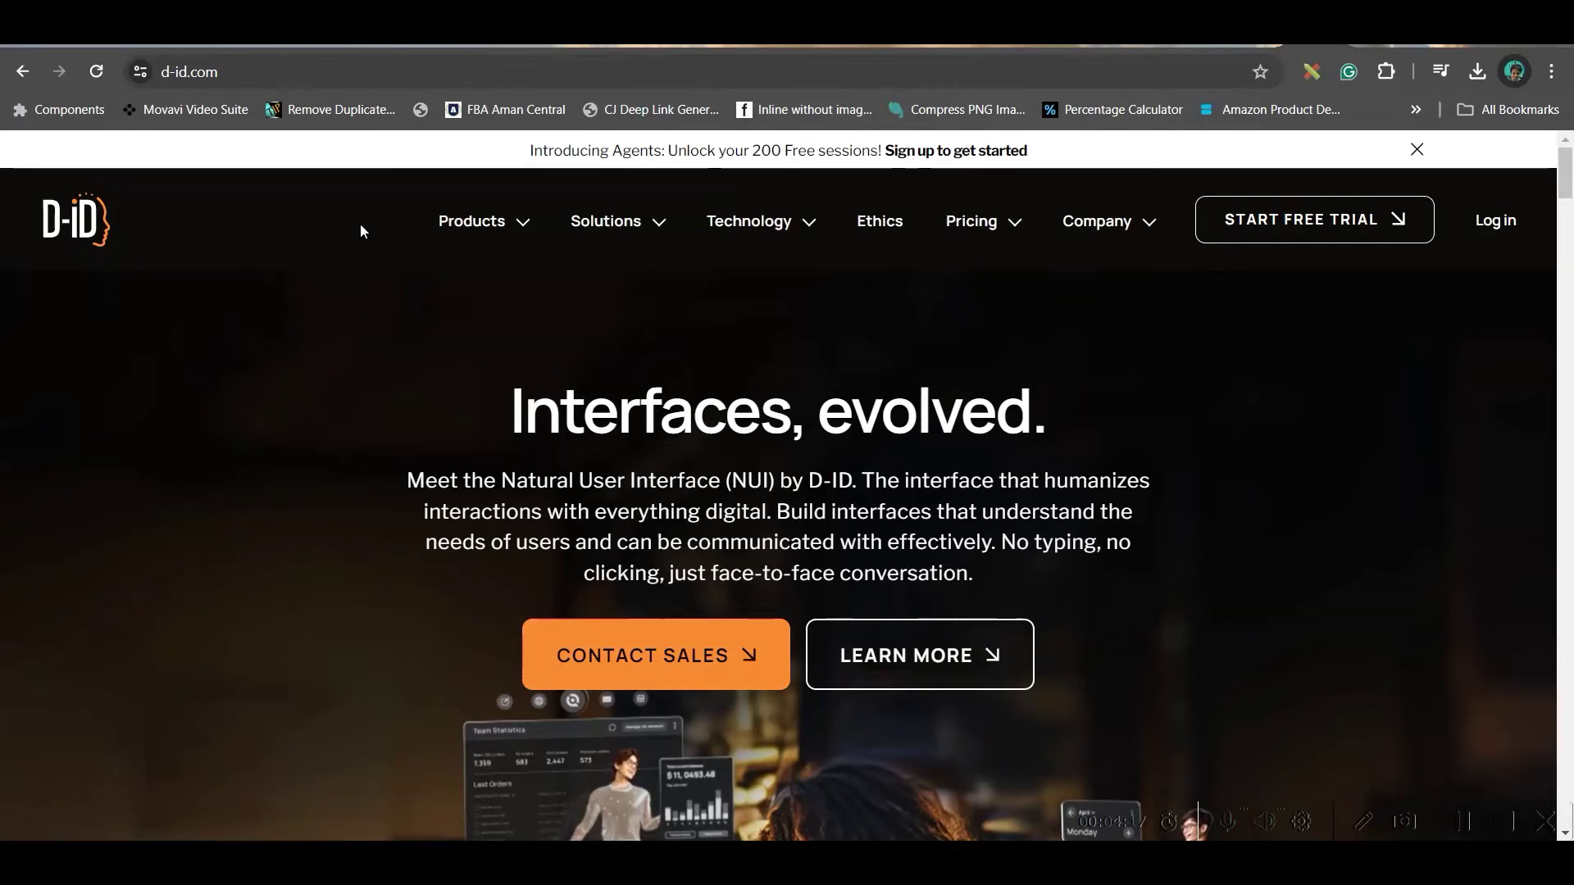
Step: Log in to D-ID and create a new video with the Romanian Mona Lisa image as a fitted avatar
click(1511, 230)
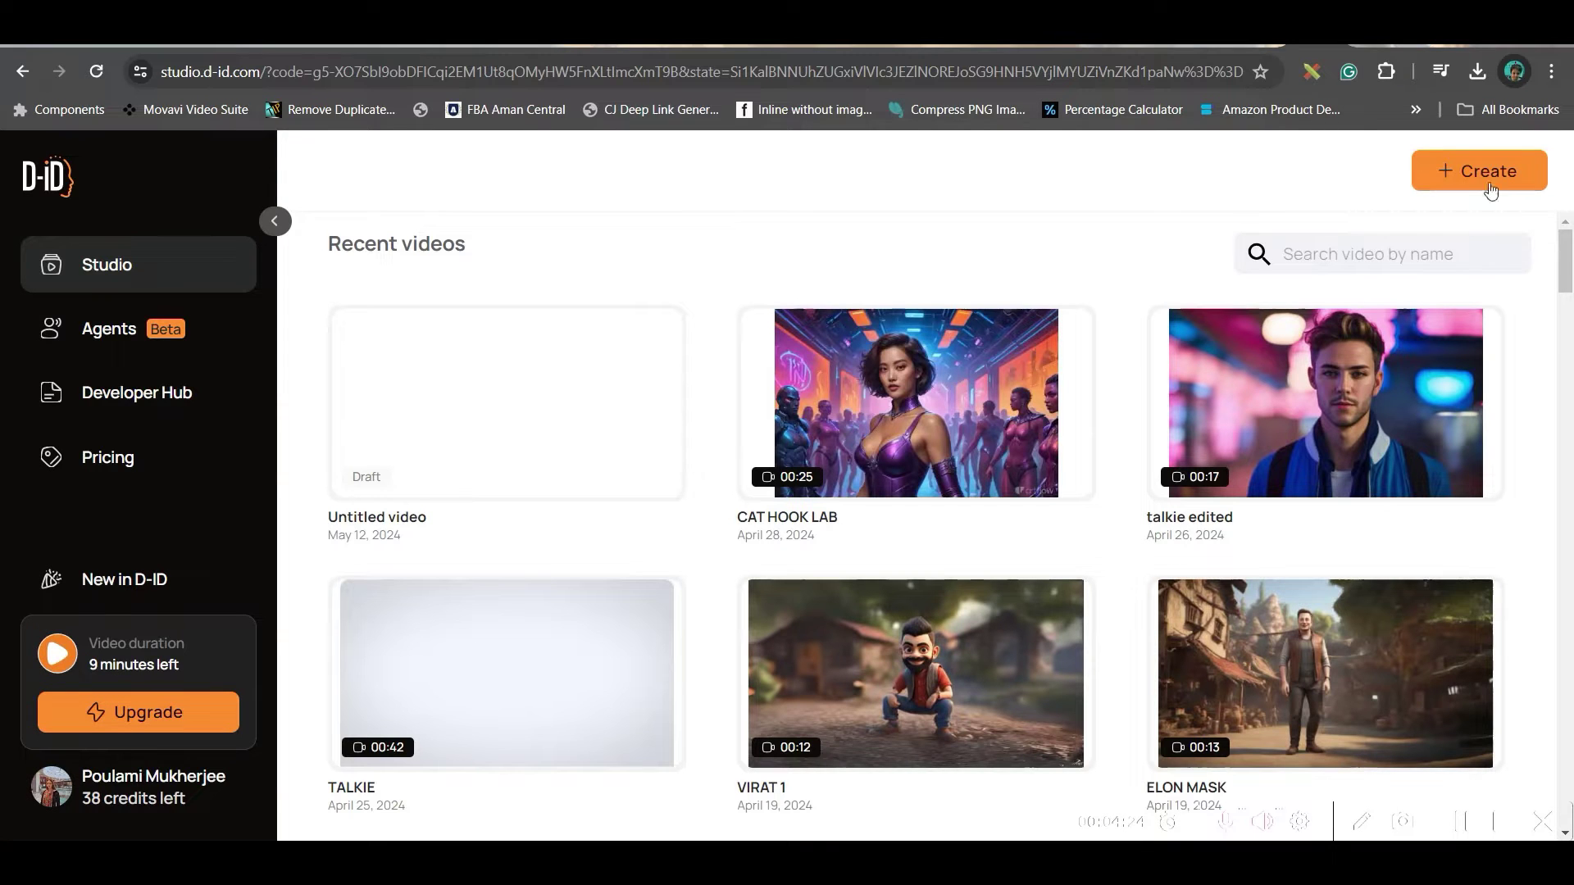
click(1490, 189)
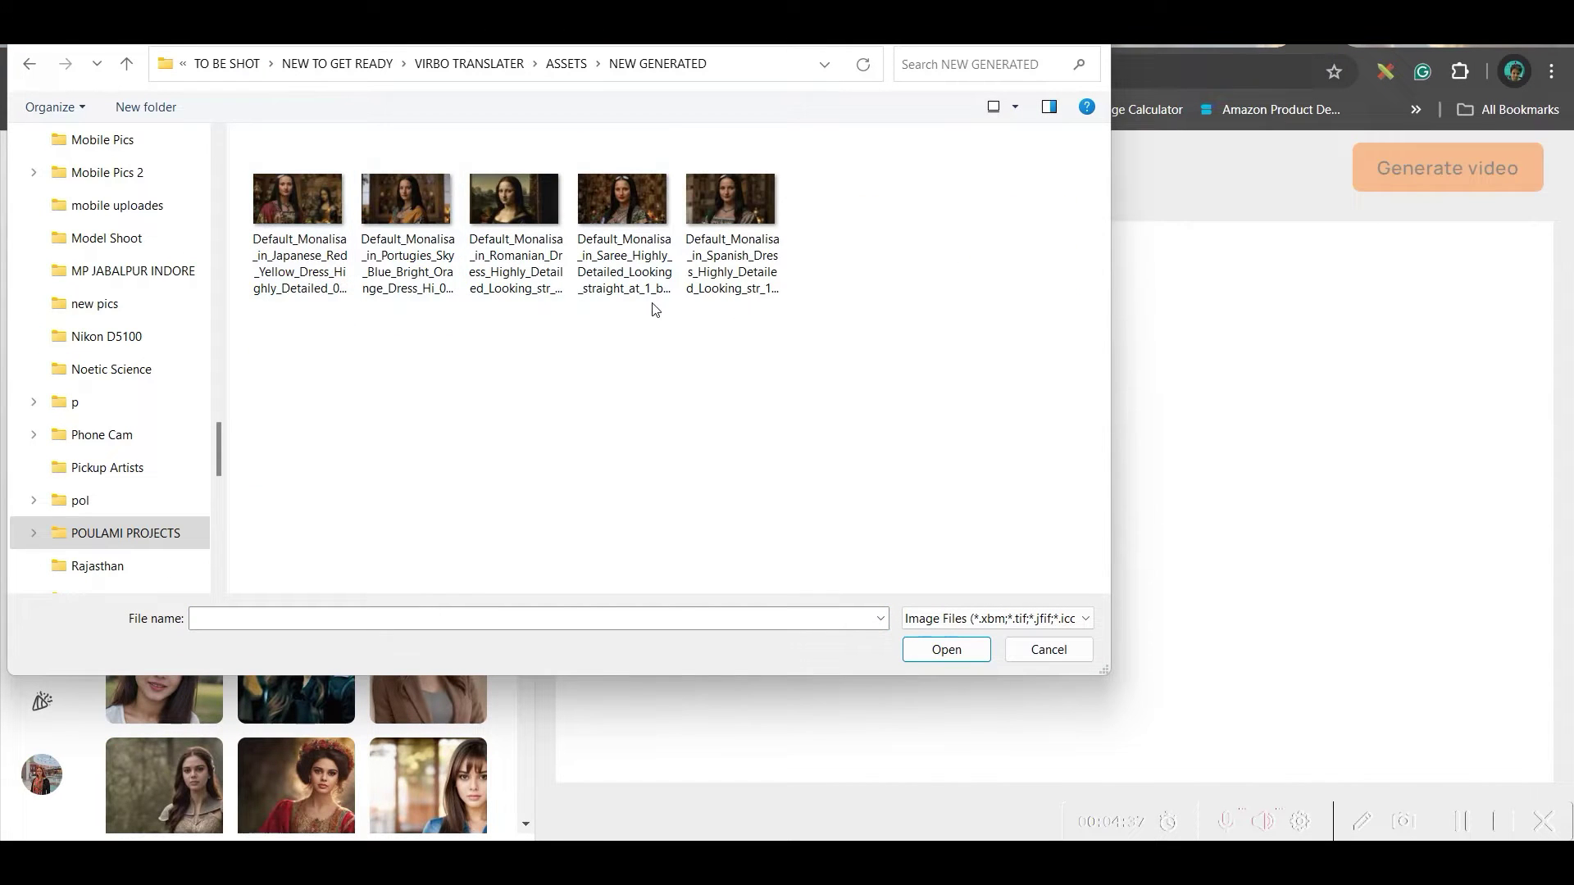
click(512, 192)
click(946, 649)
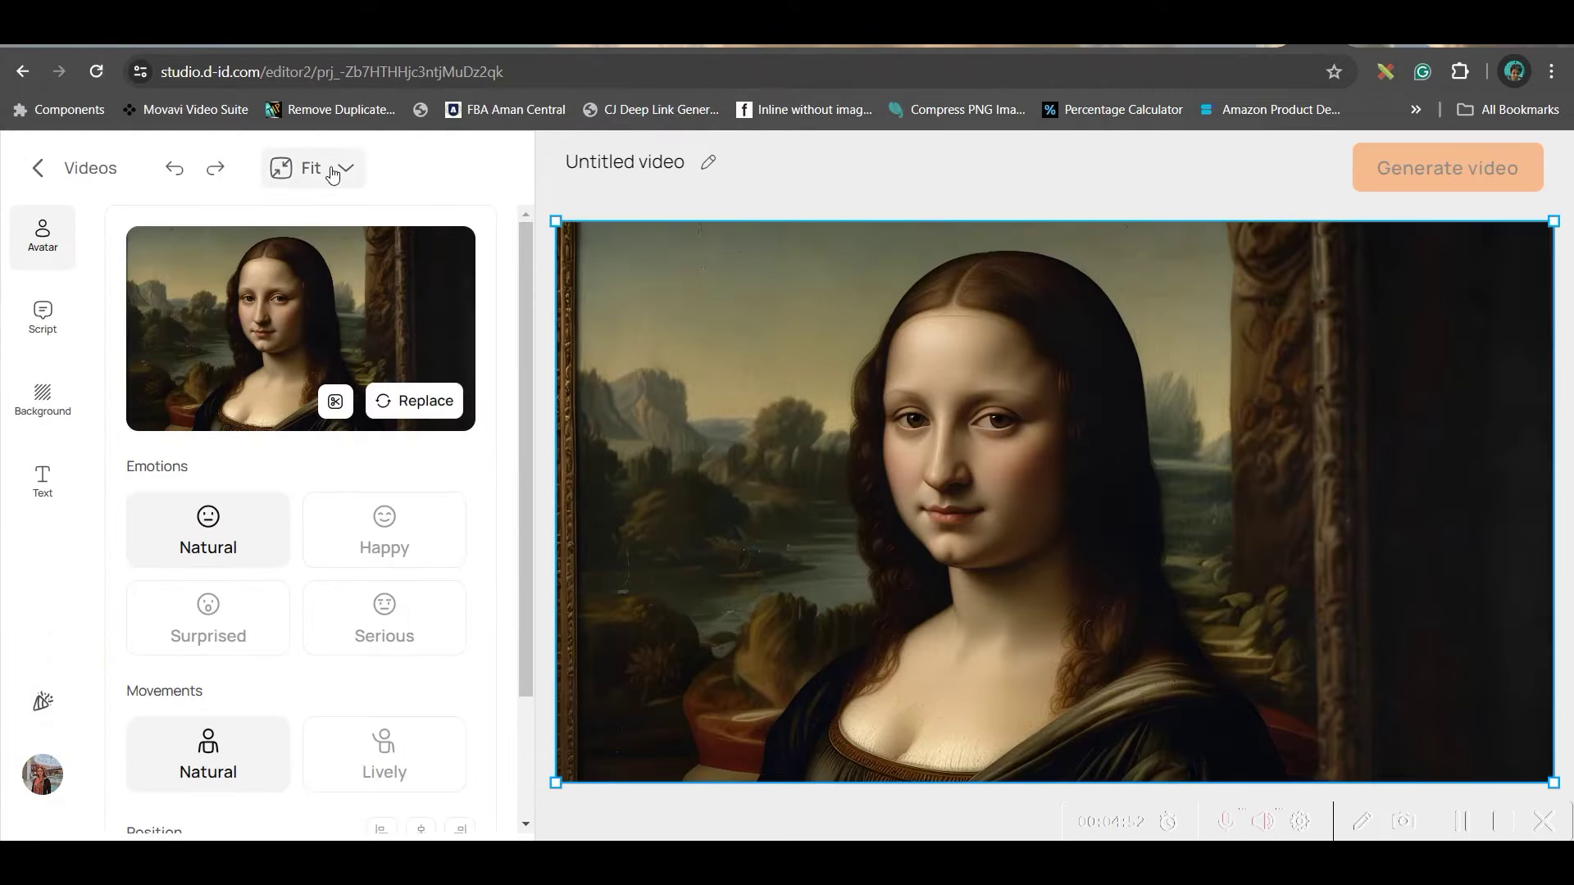
click(337, 168)
click(279, 346)
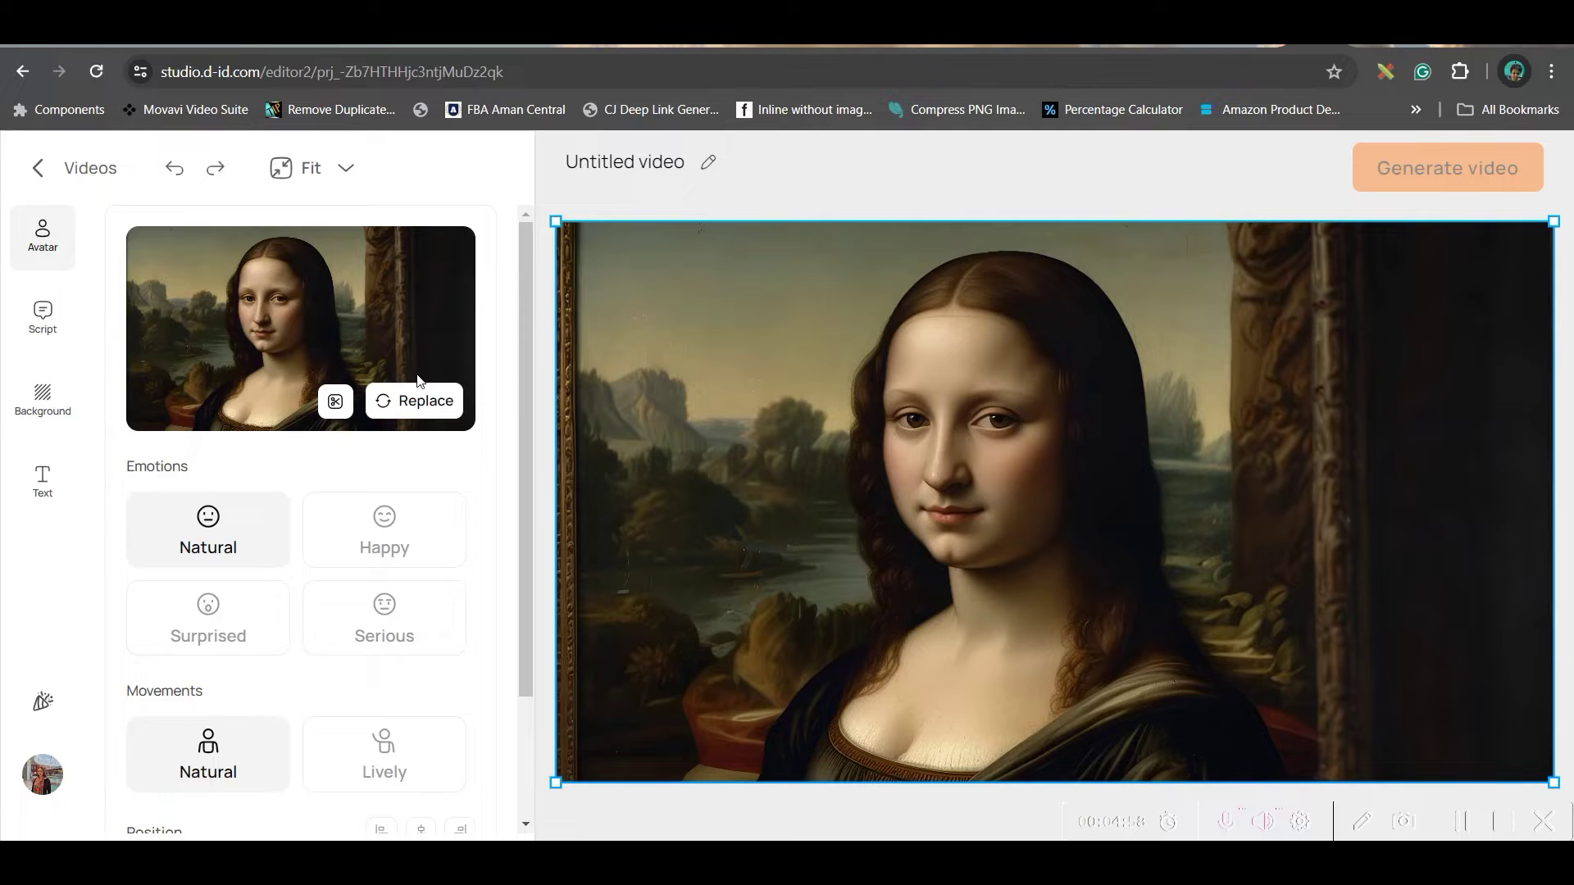
Step: Use the ElevenLabs audio file from drive E: as the script and generate the ENGLISH LONDON video
click(43, 318)
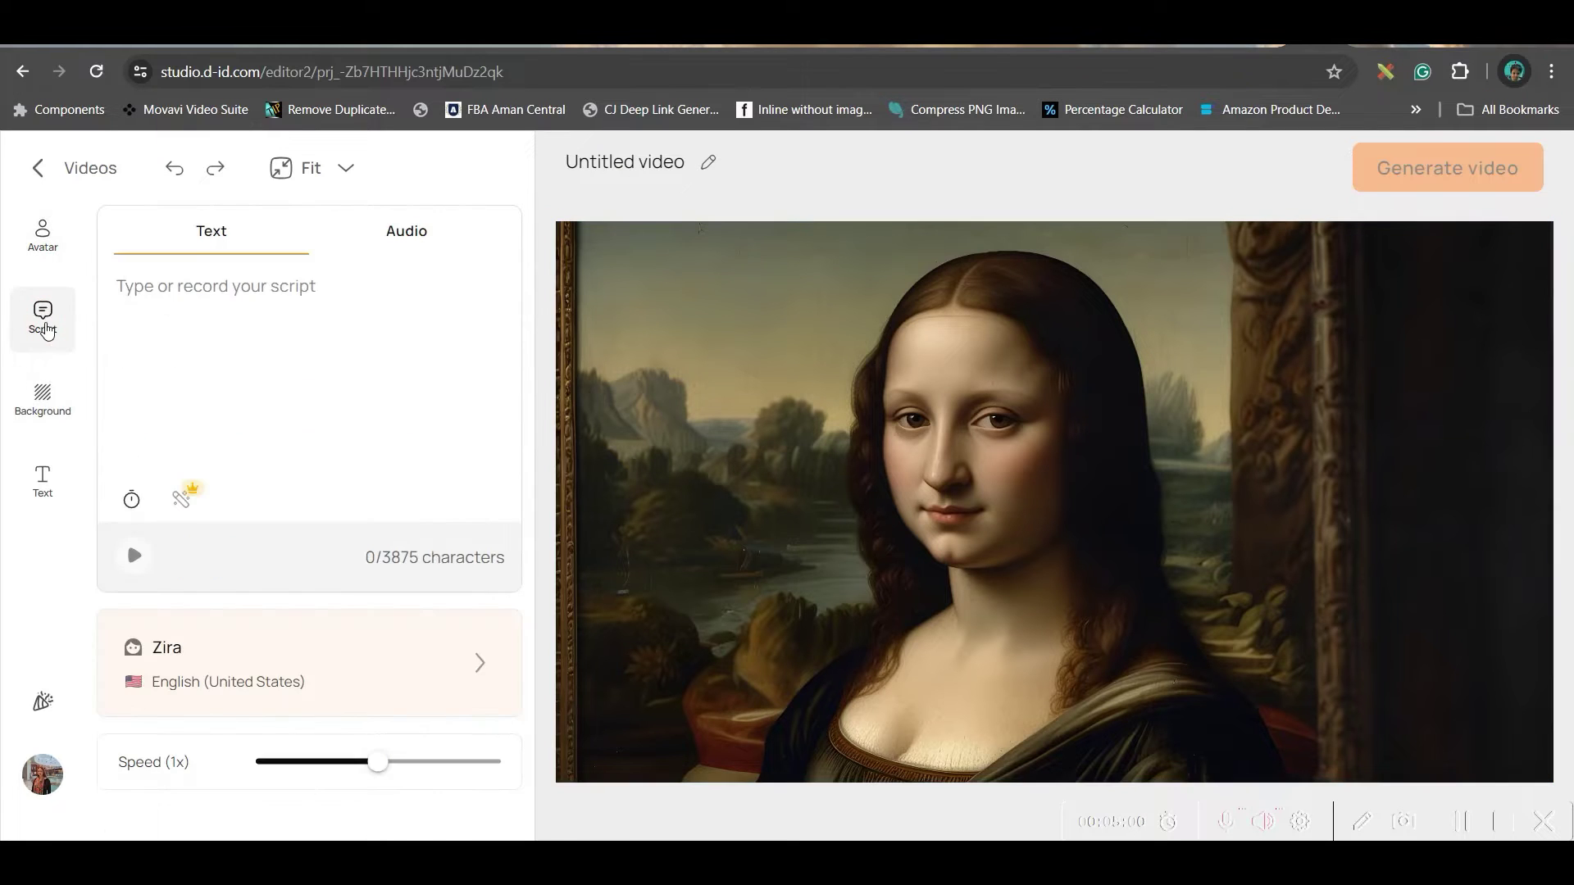
click(416, 233)
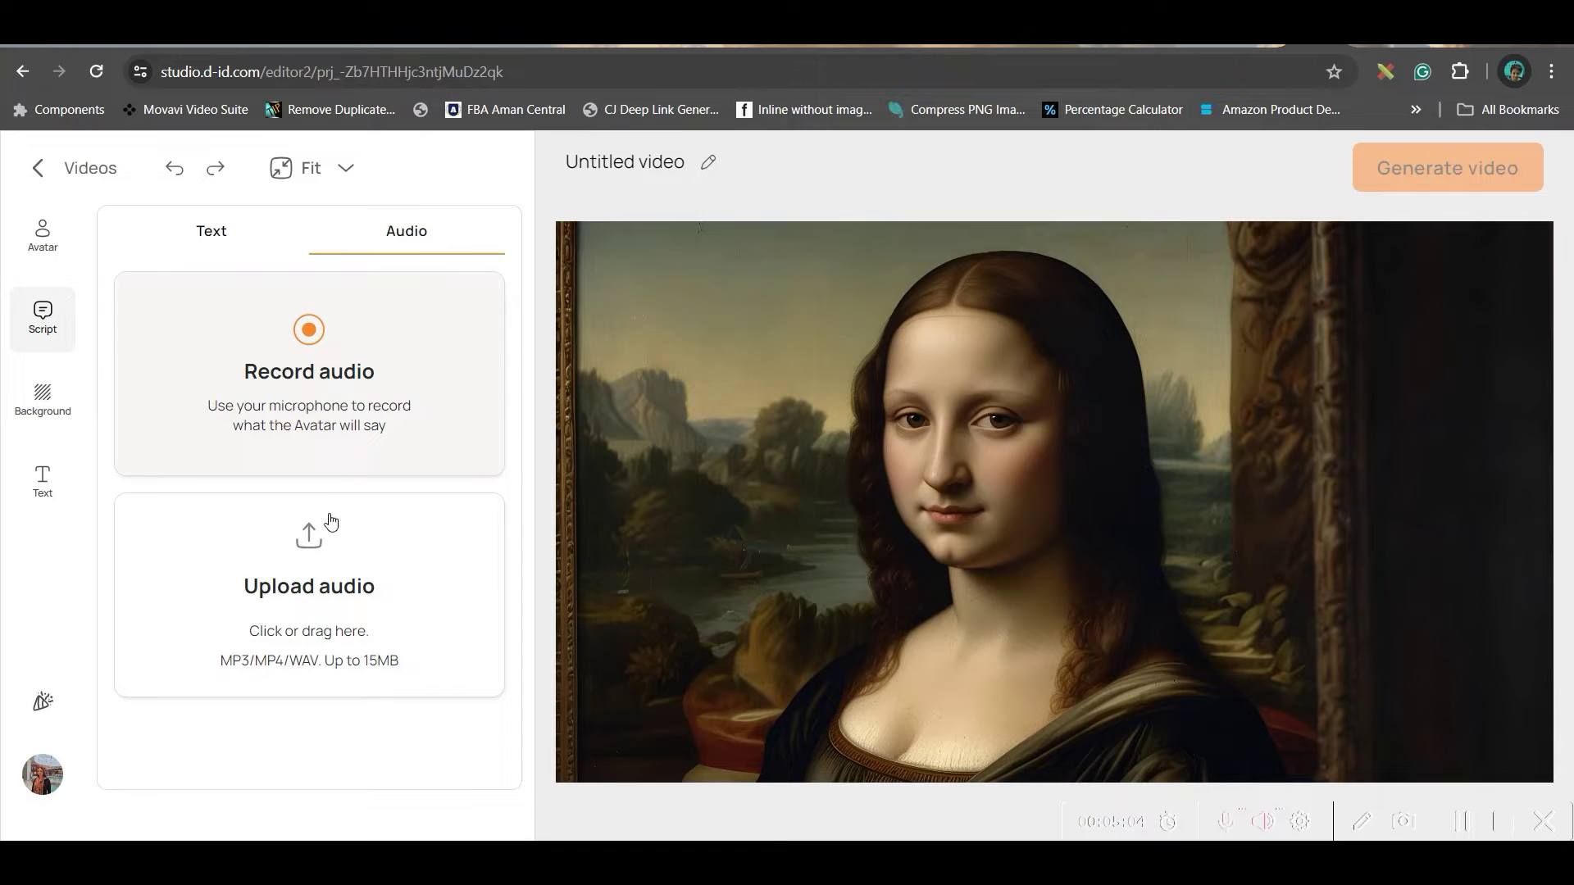
click(325, 595)
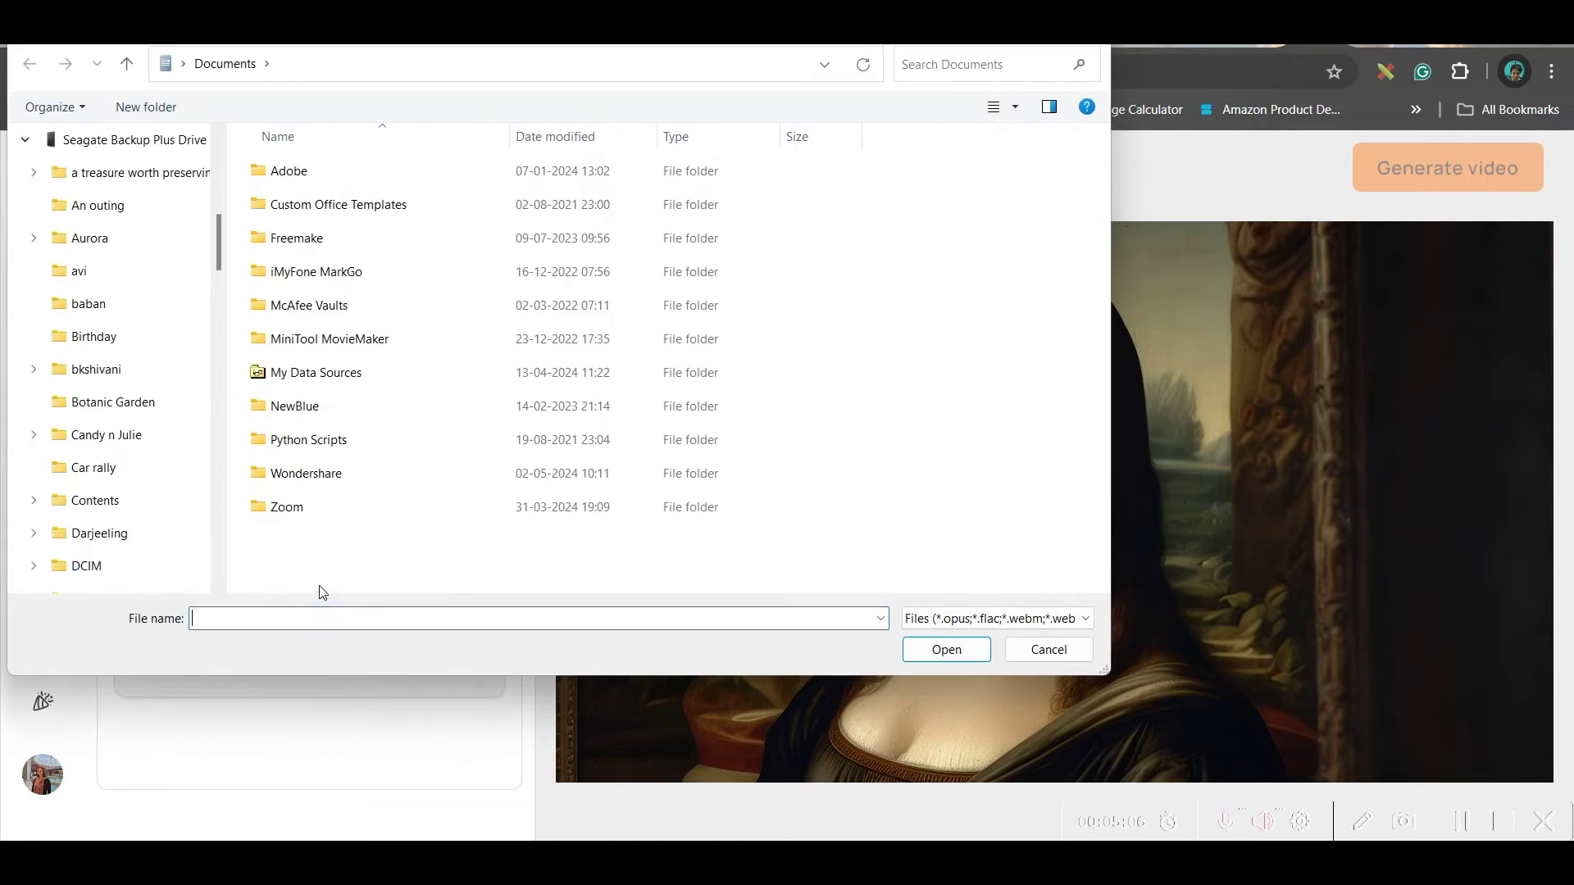
click(161, 247)
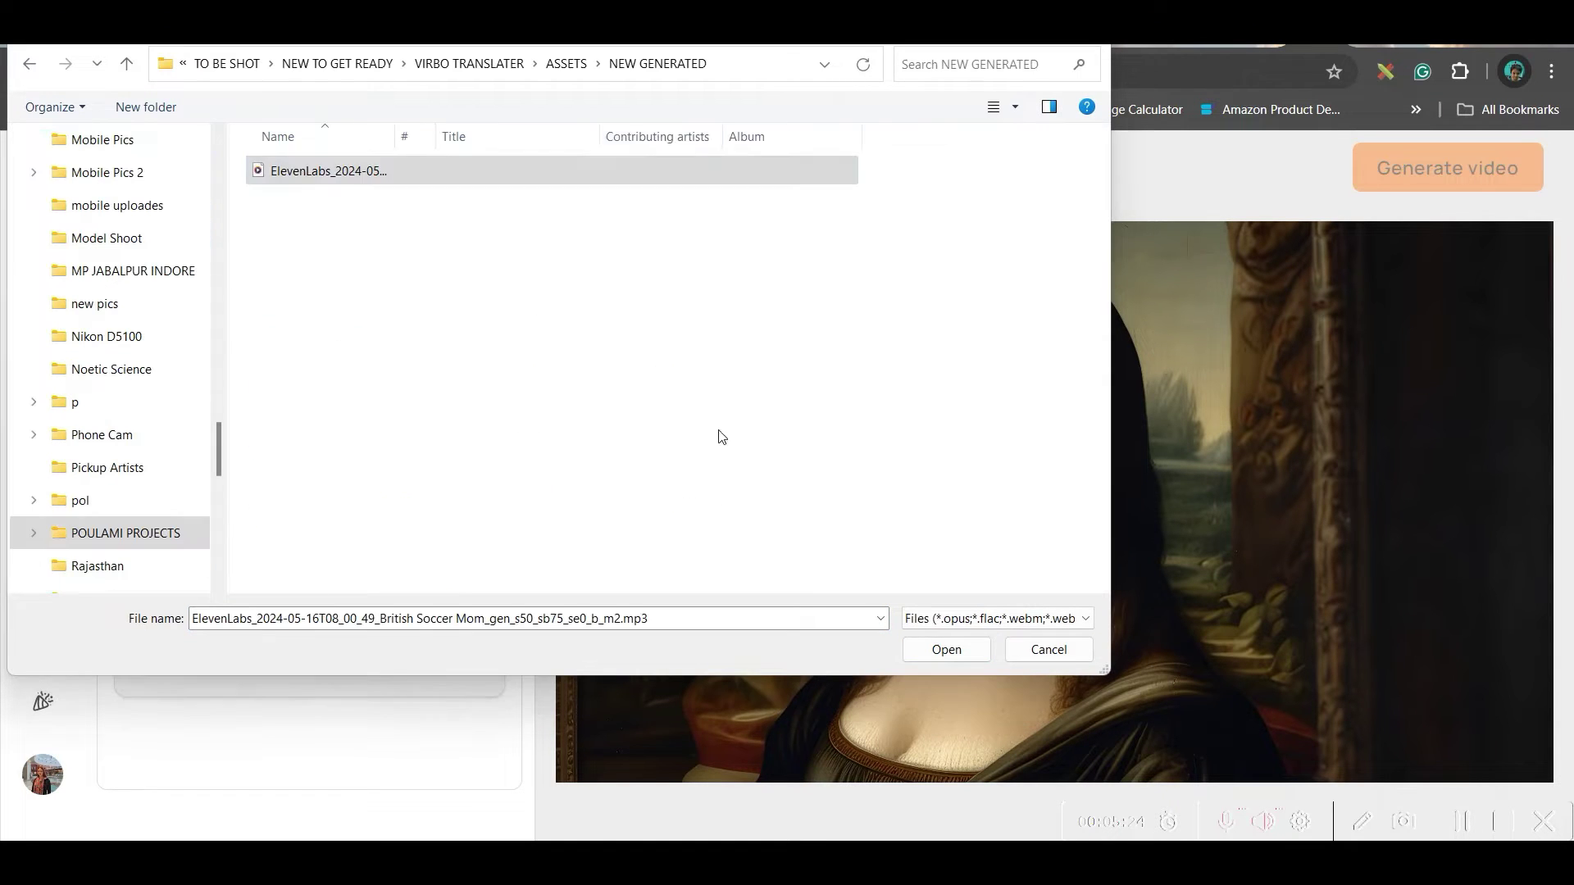
click(961, 658)
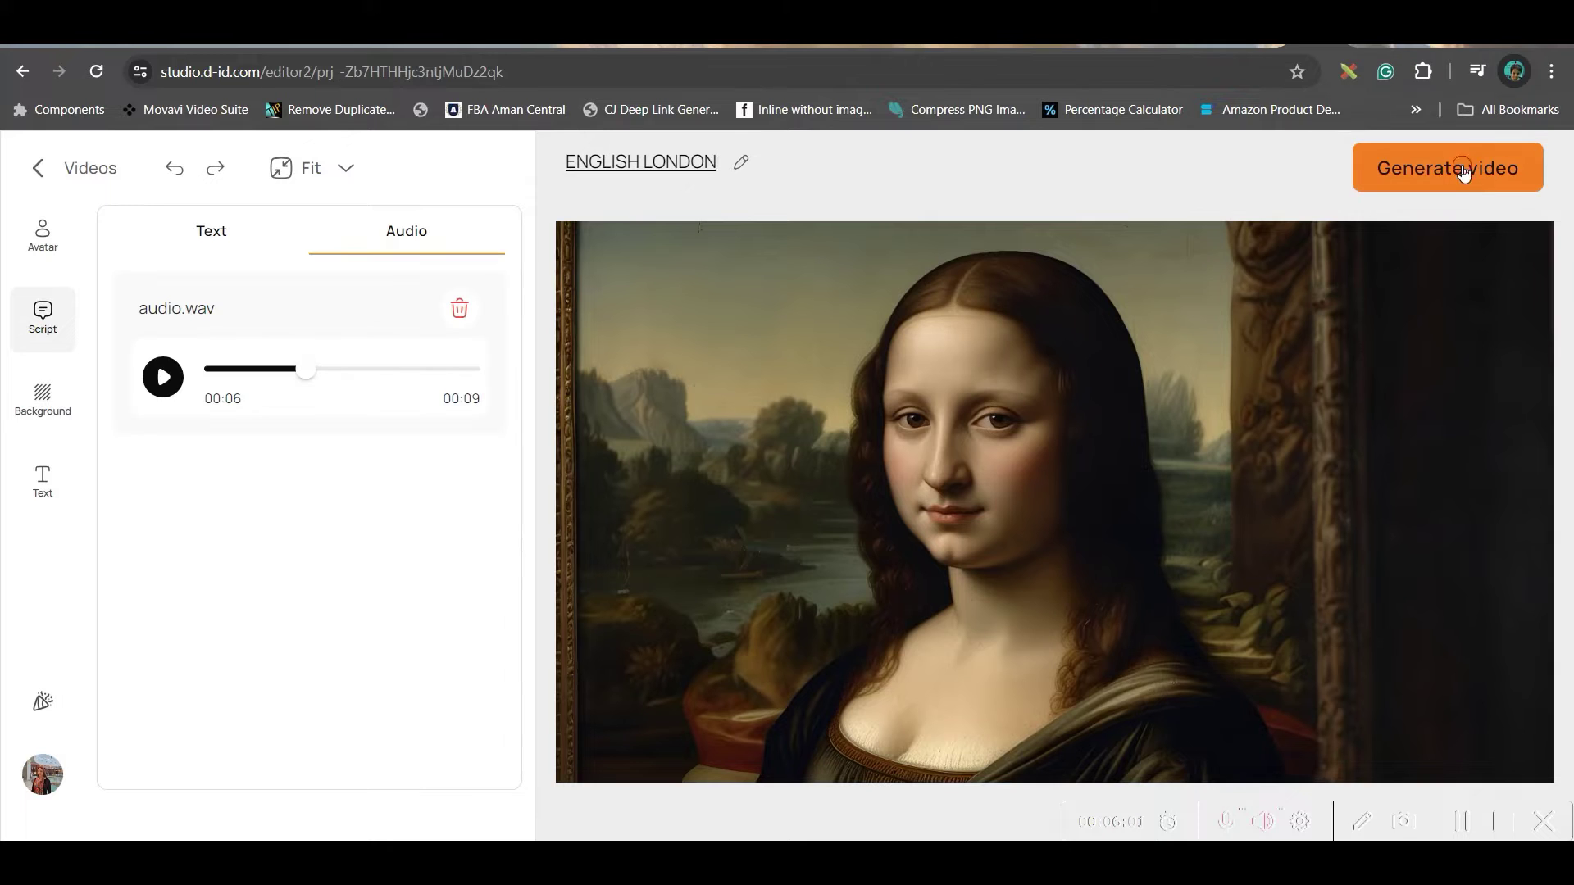
click(1464, 169)
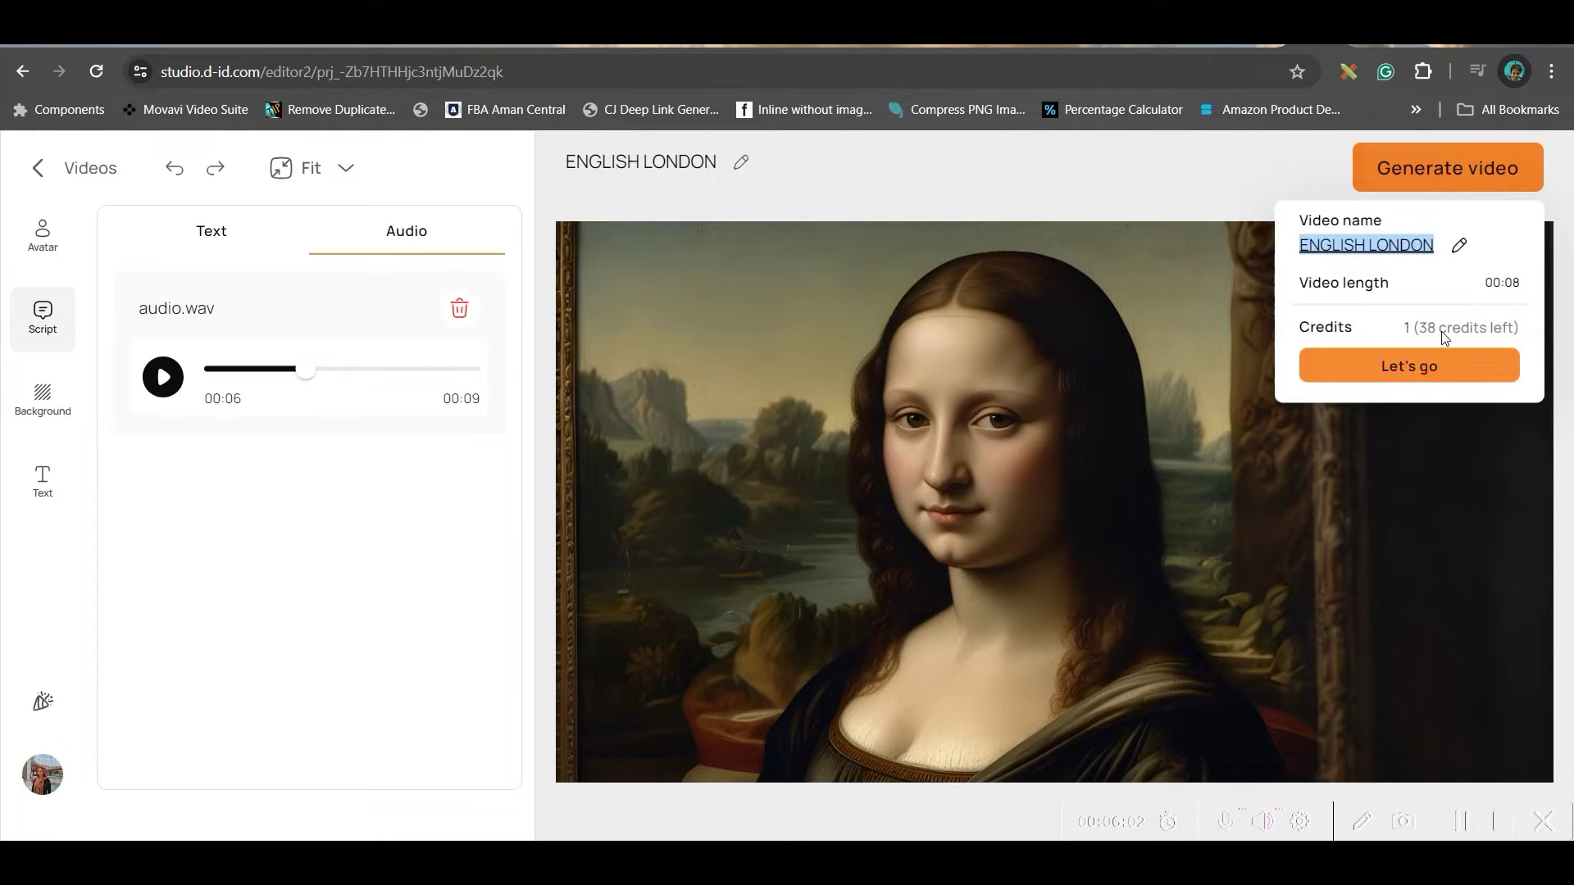
click(1431, 377)
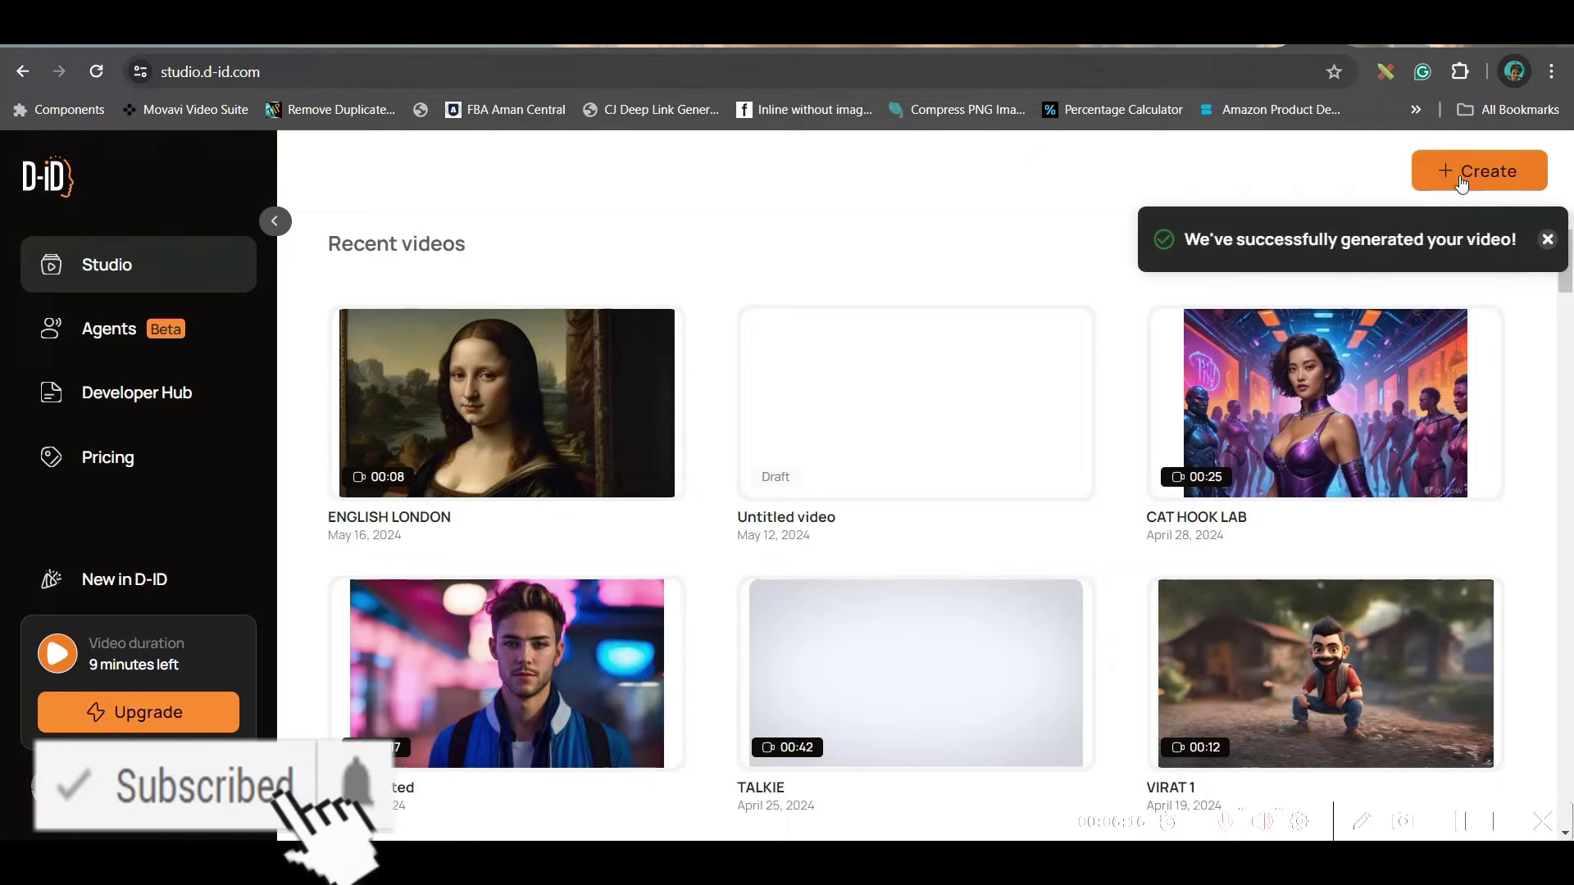
Step: Download the finished ENGLISH LONDON video from its options menu
mouse_move(510, 398)
click(650, 340)
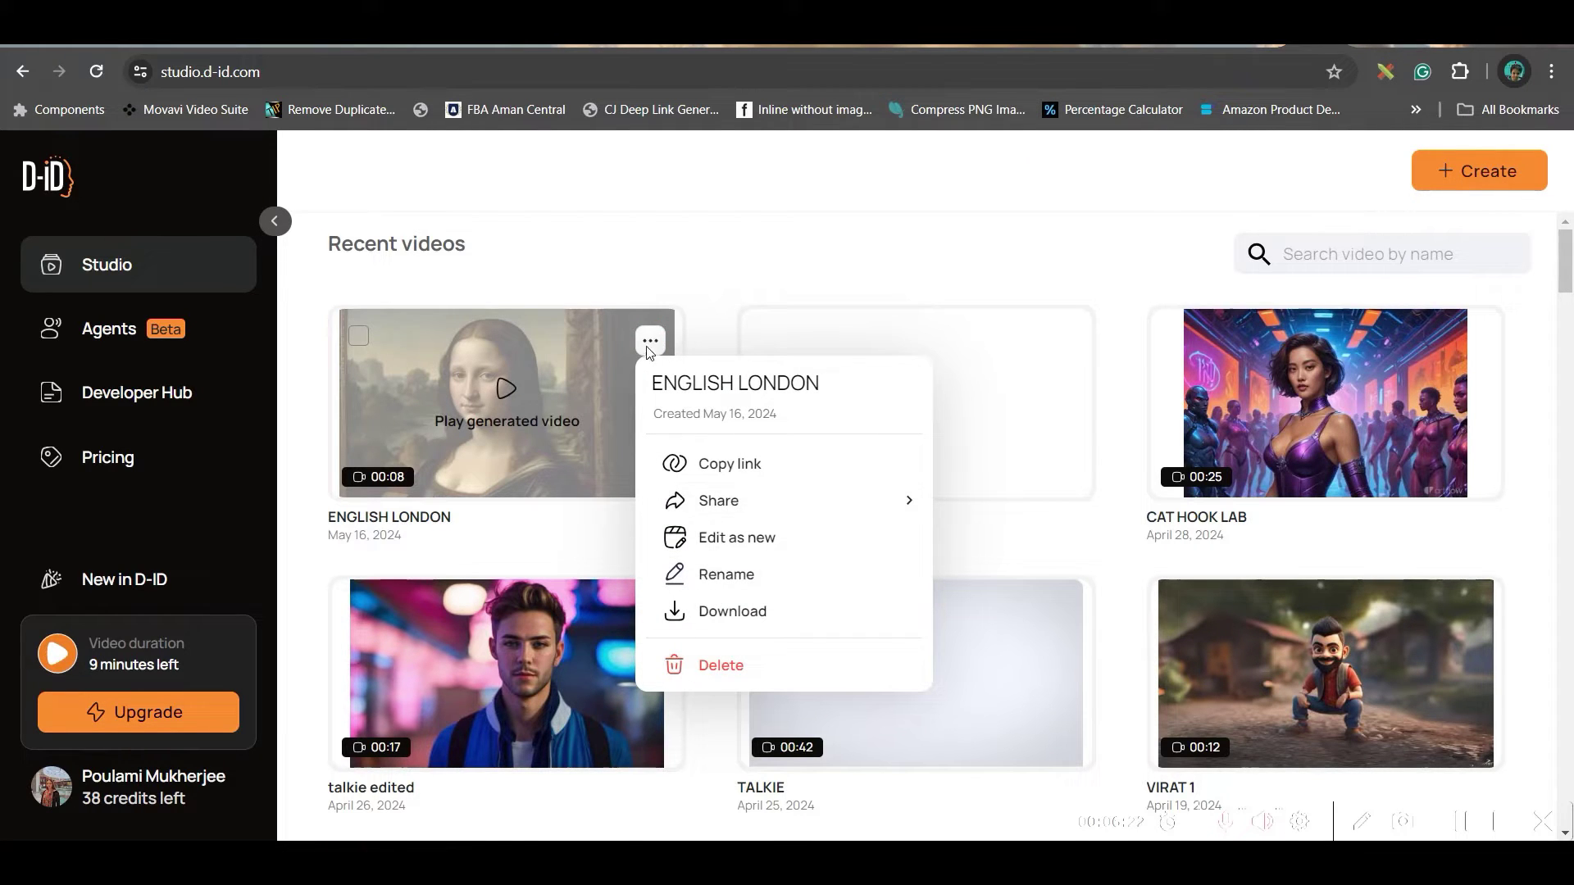
click(705, 613)
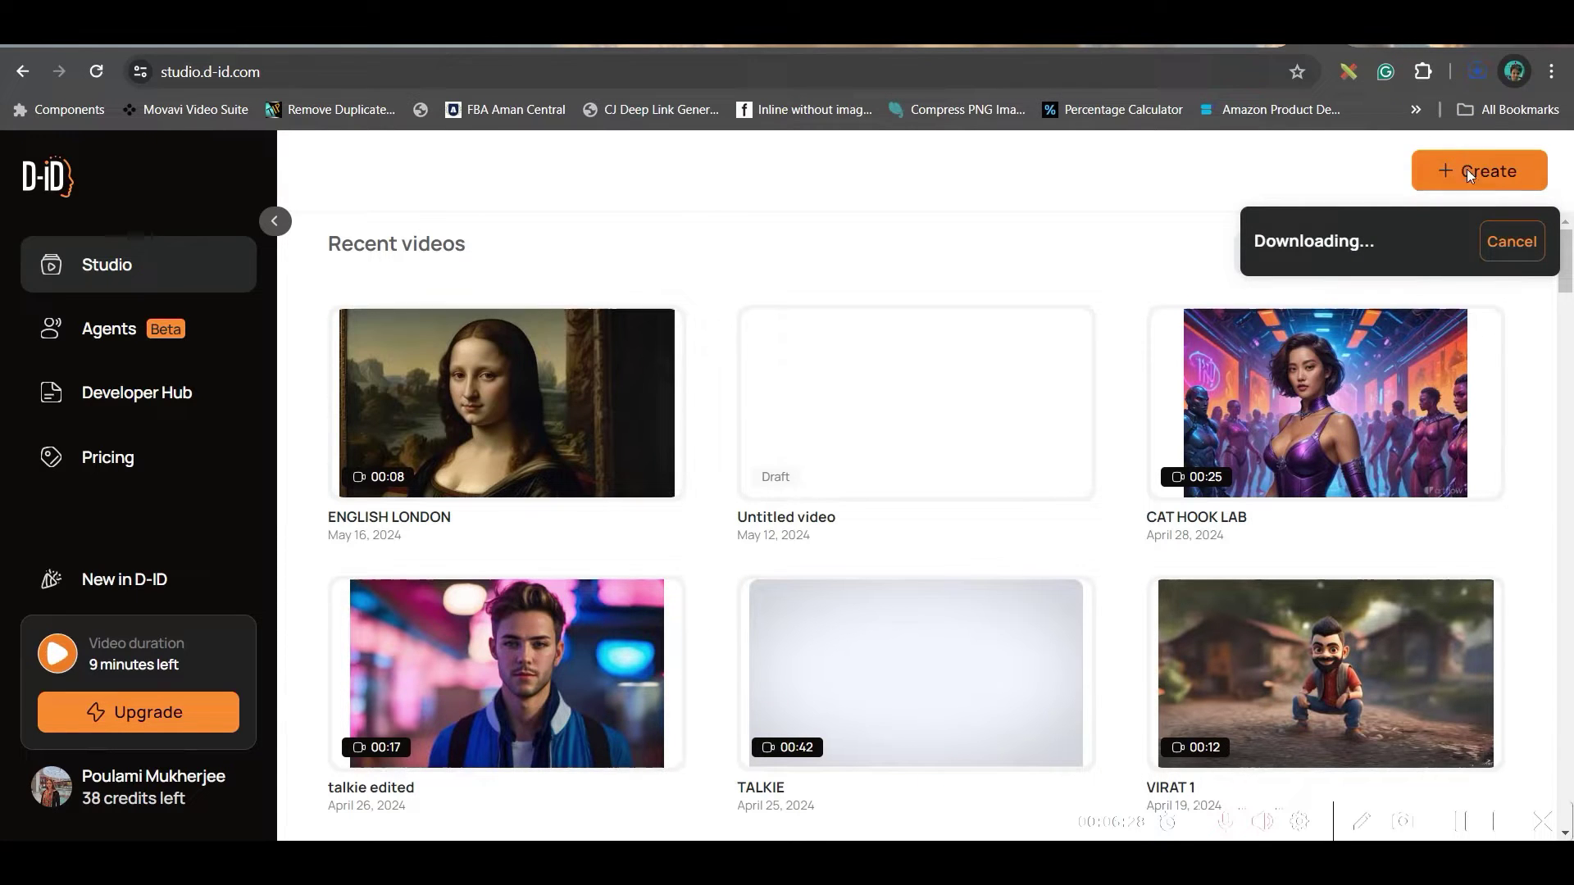
Step: Open the draft and set the Mona Lisa in Japanese dress image as its avatar
click(918, 422)
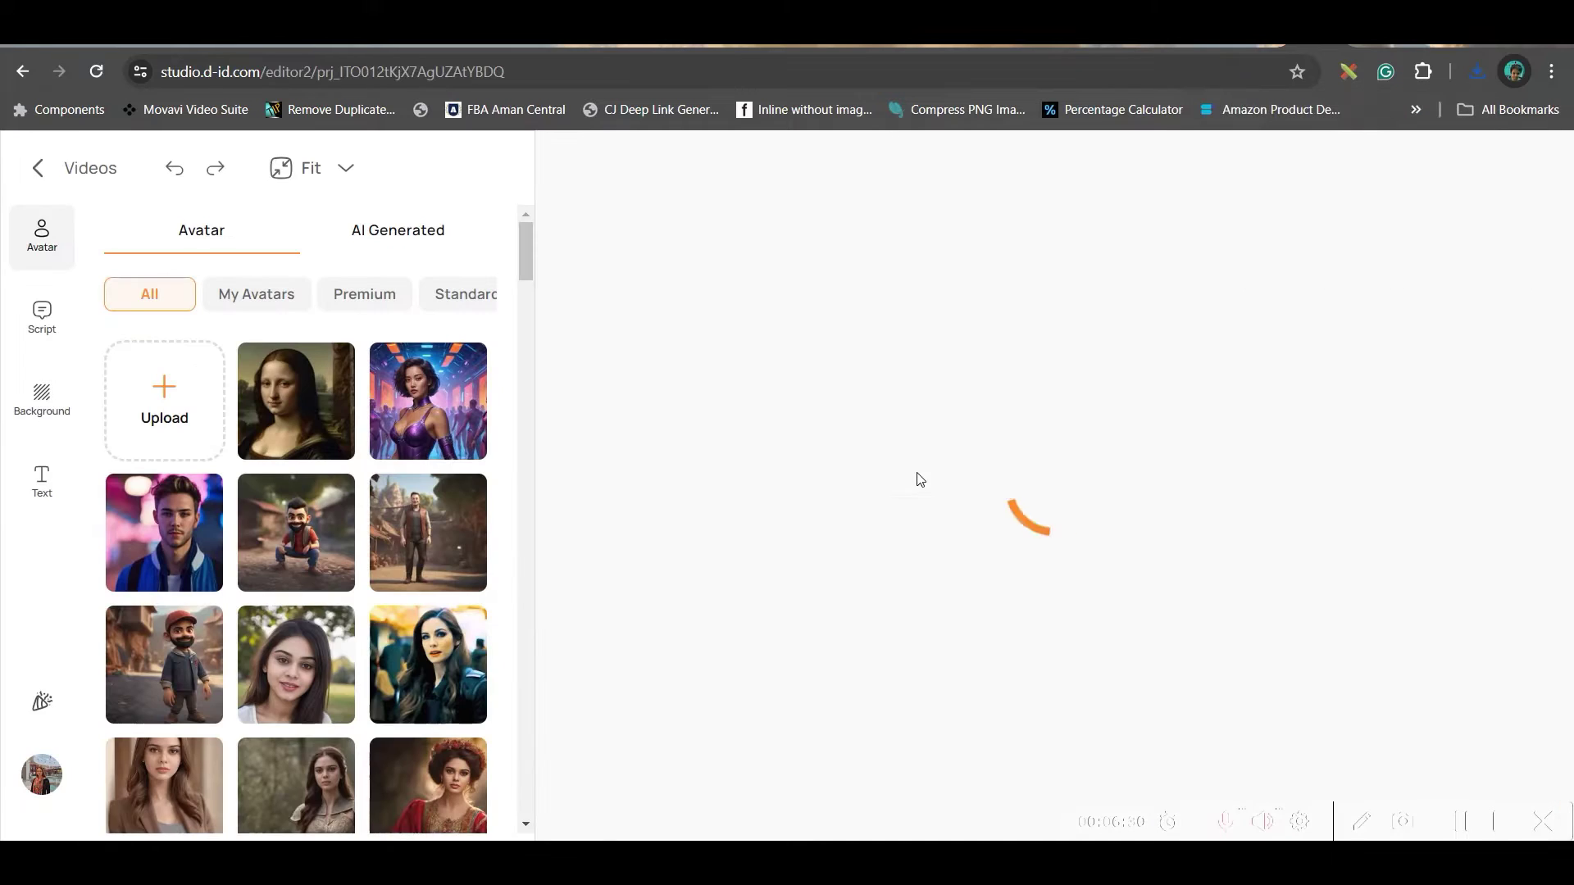
click(152, 404)
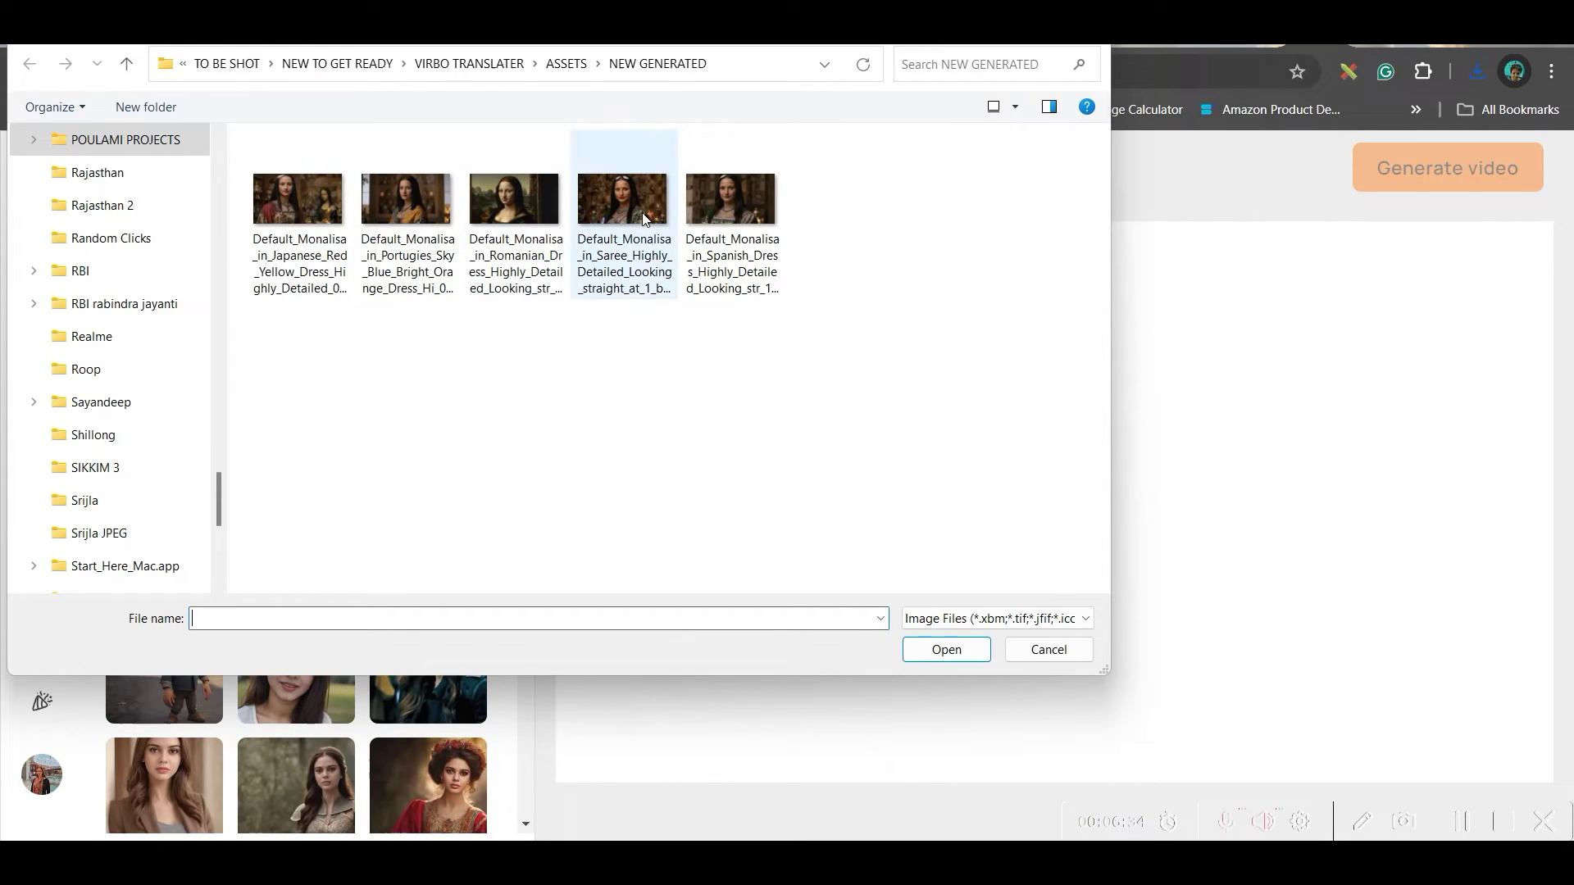
click(291, 220)
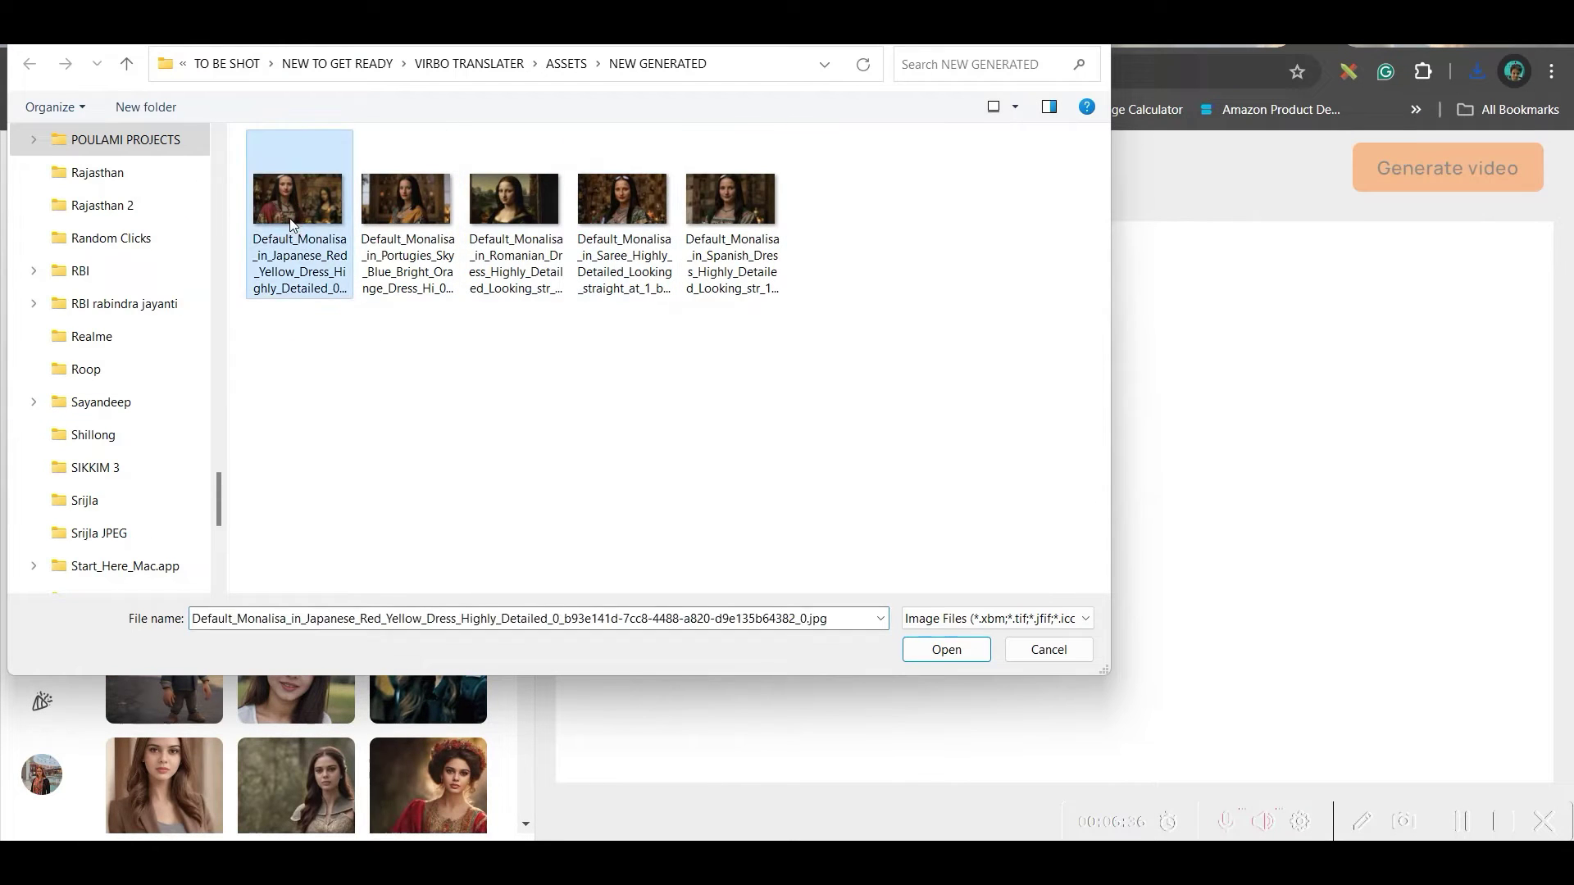
click(946, 649)
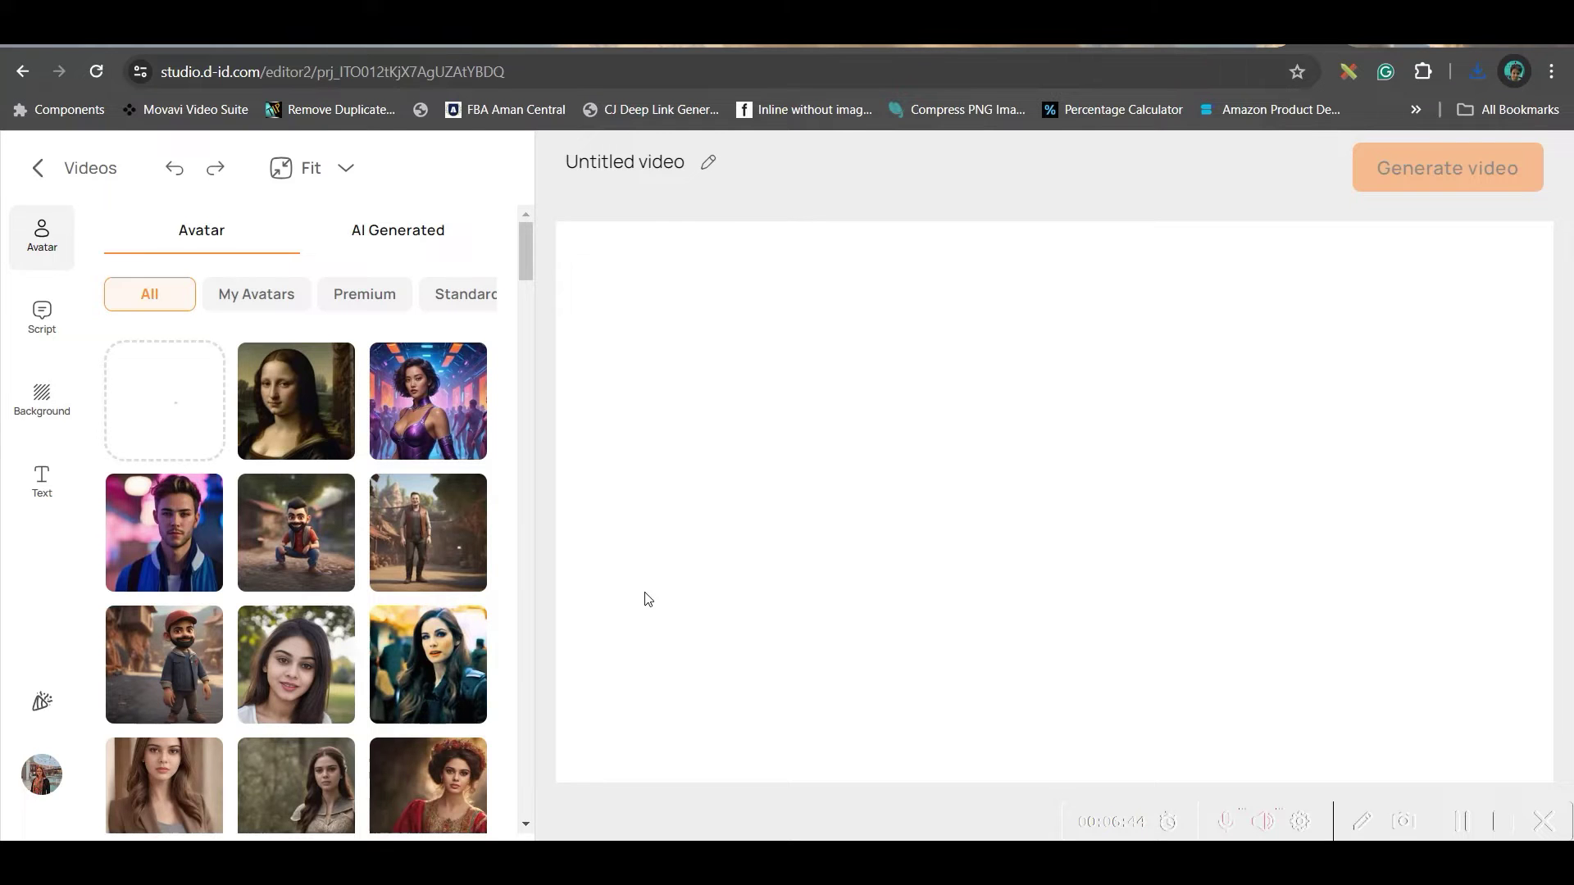
click(288, 412)
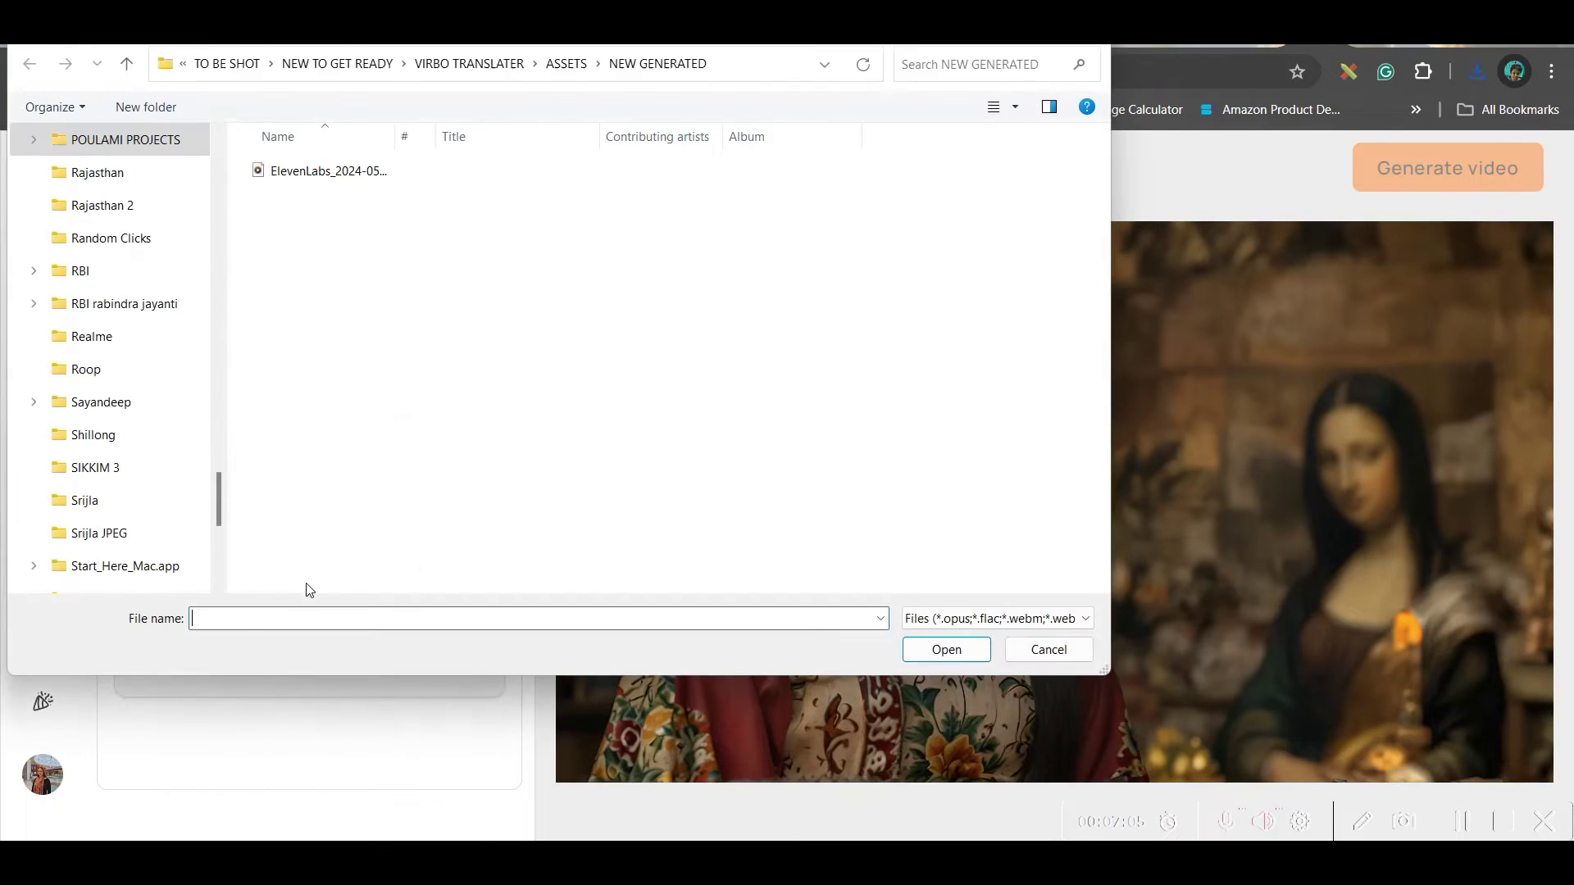
Step: Upload the ElevenLabs audio, generate the JAPAN video, and start a new video project
click(307, 174)
click(953, 650)
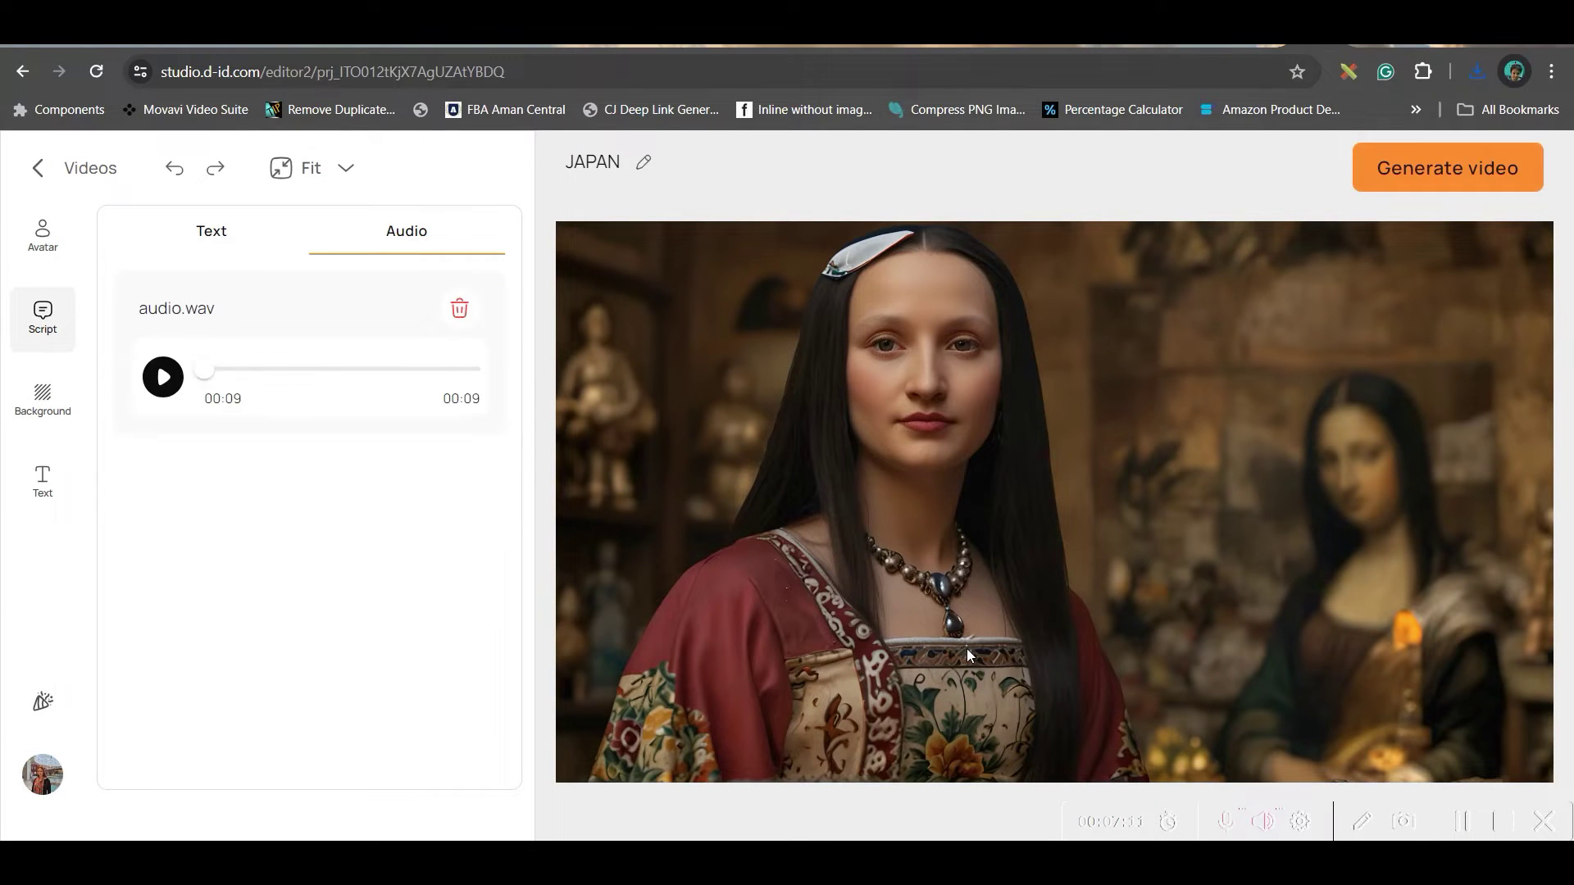
click(160, 379)
click(1416, 176)
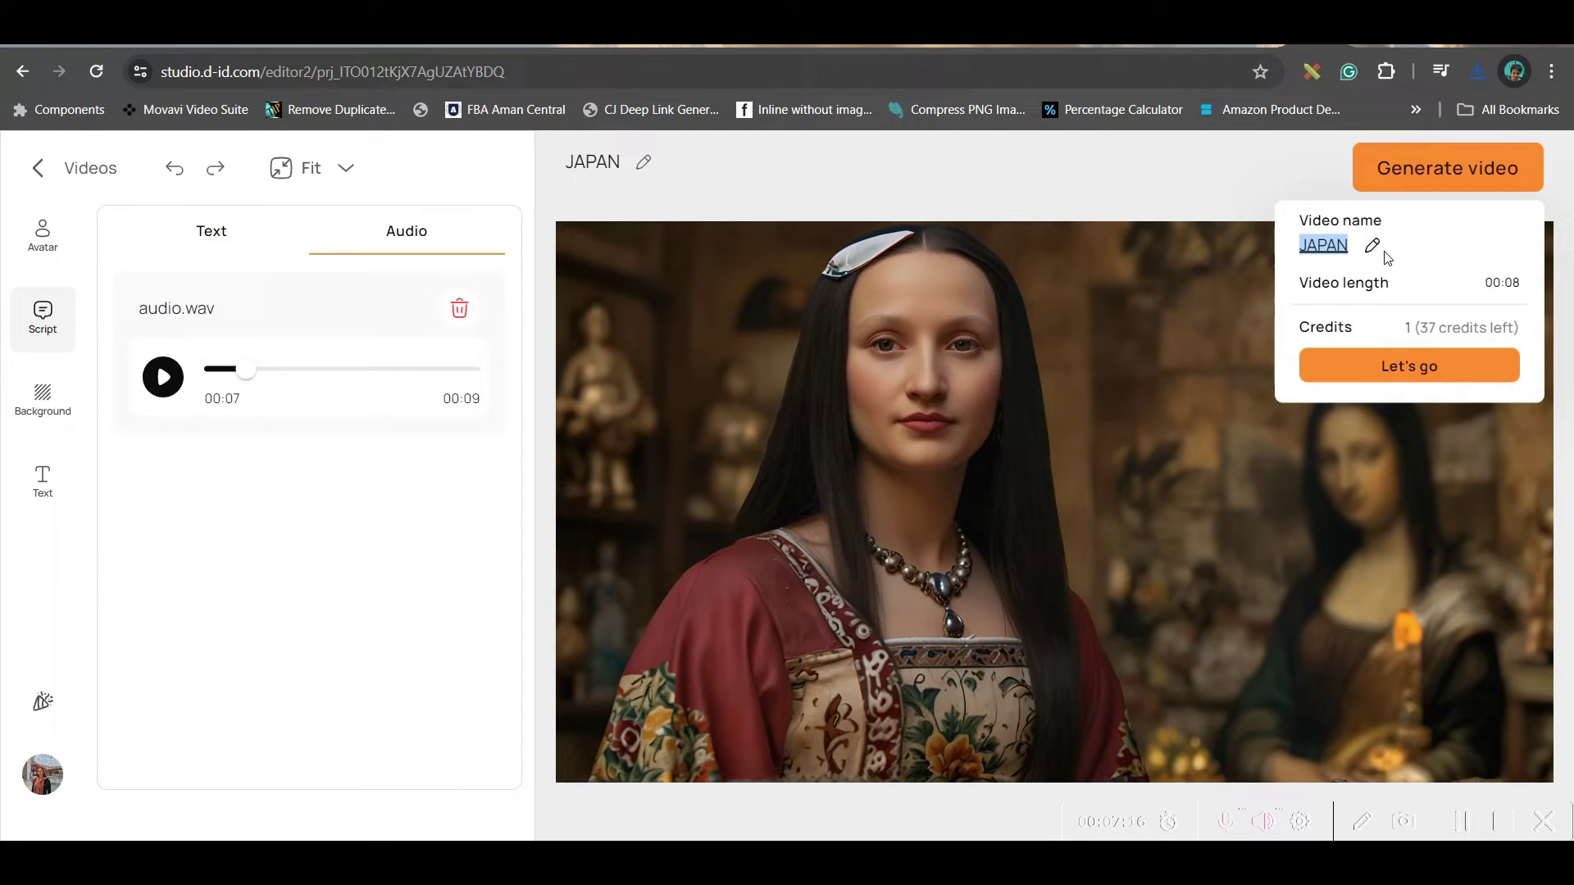
click(1426, 363)
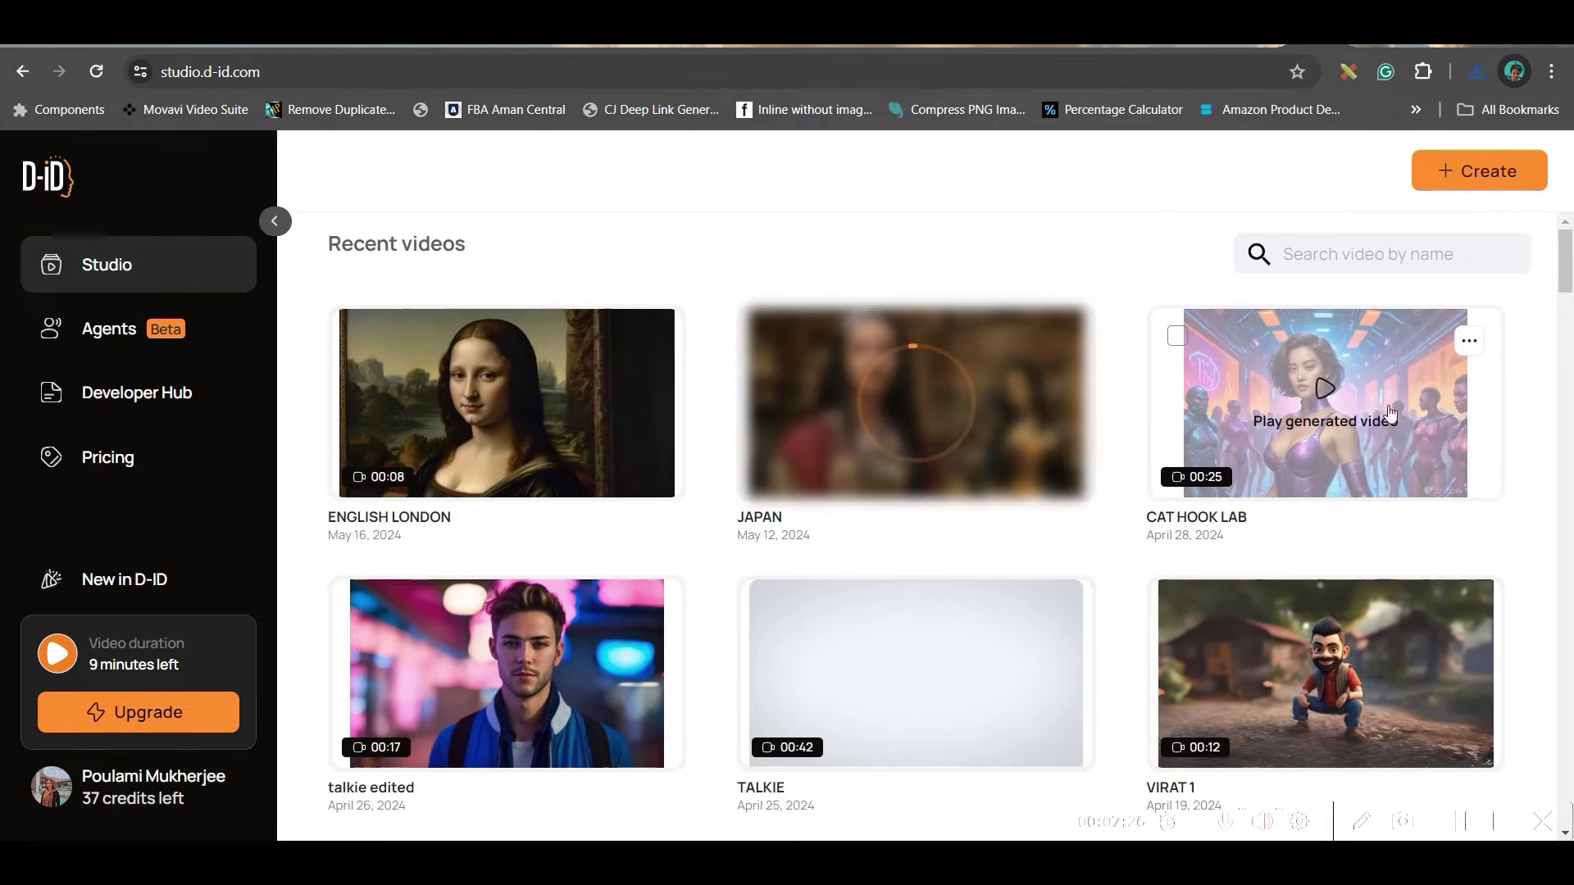
click(1500, 170)
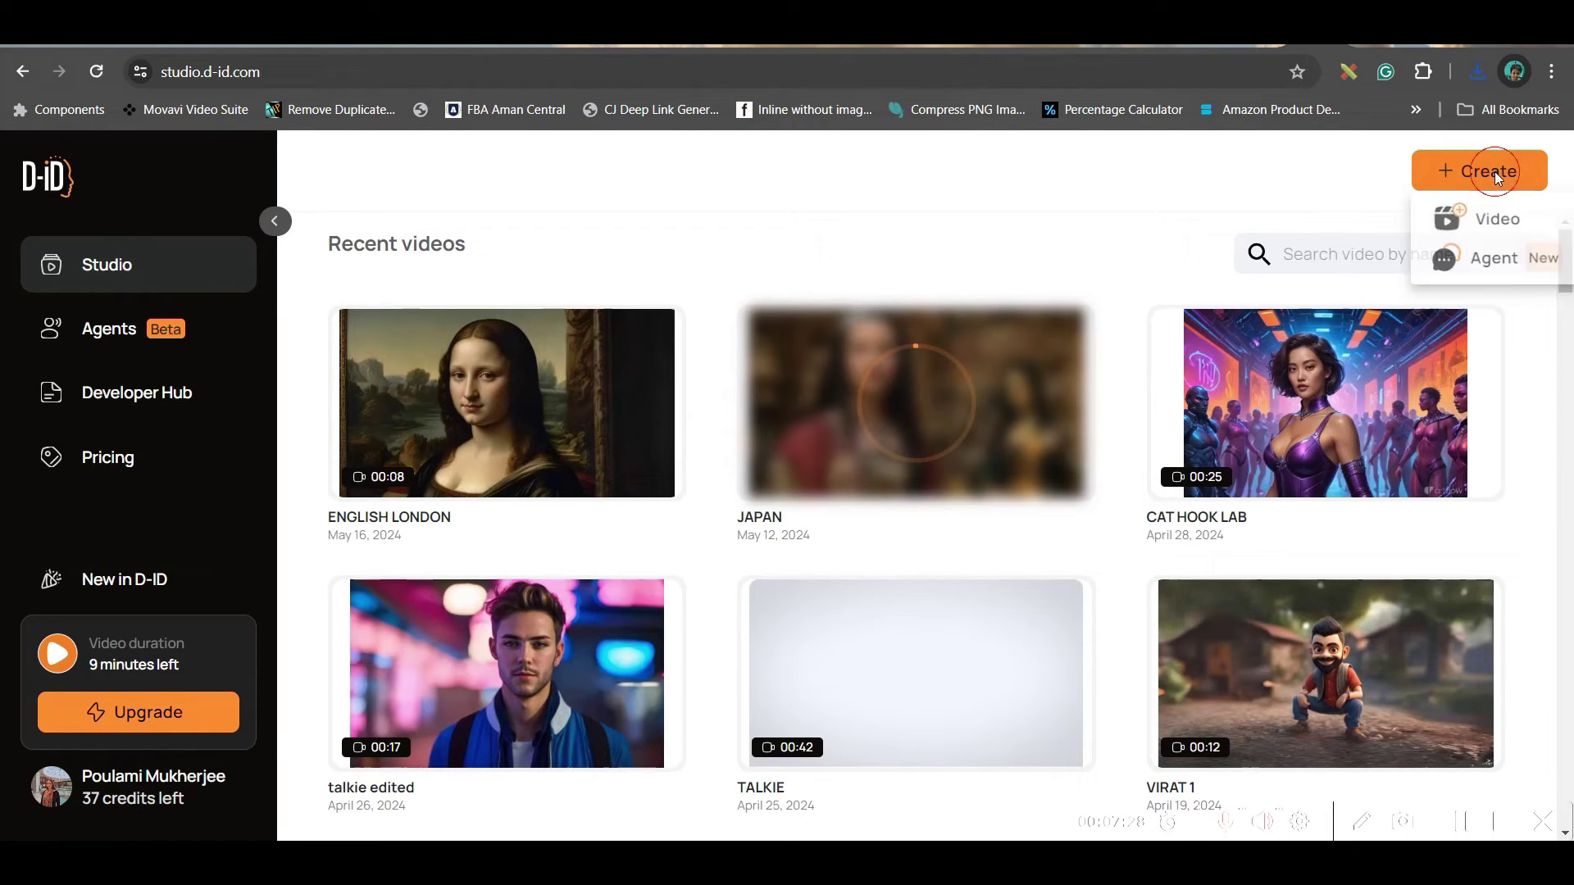
click(1487, 221)
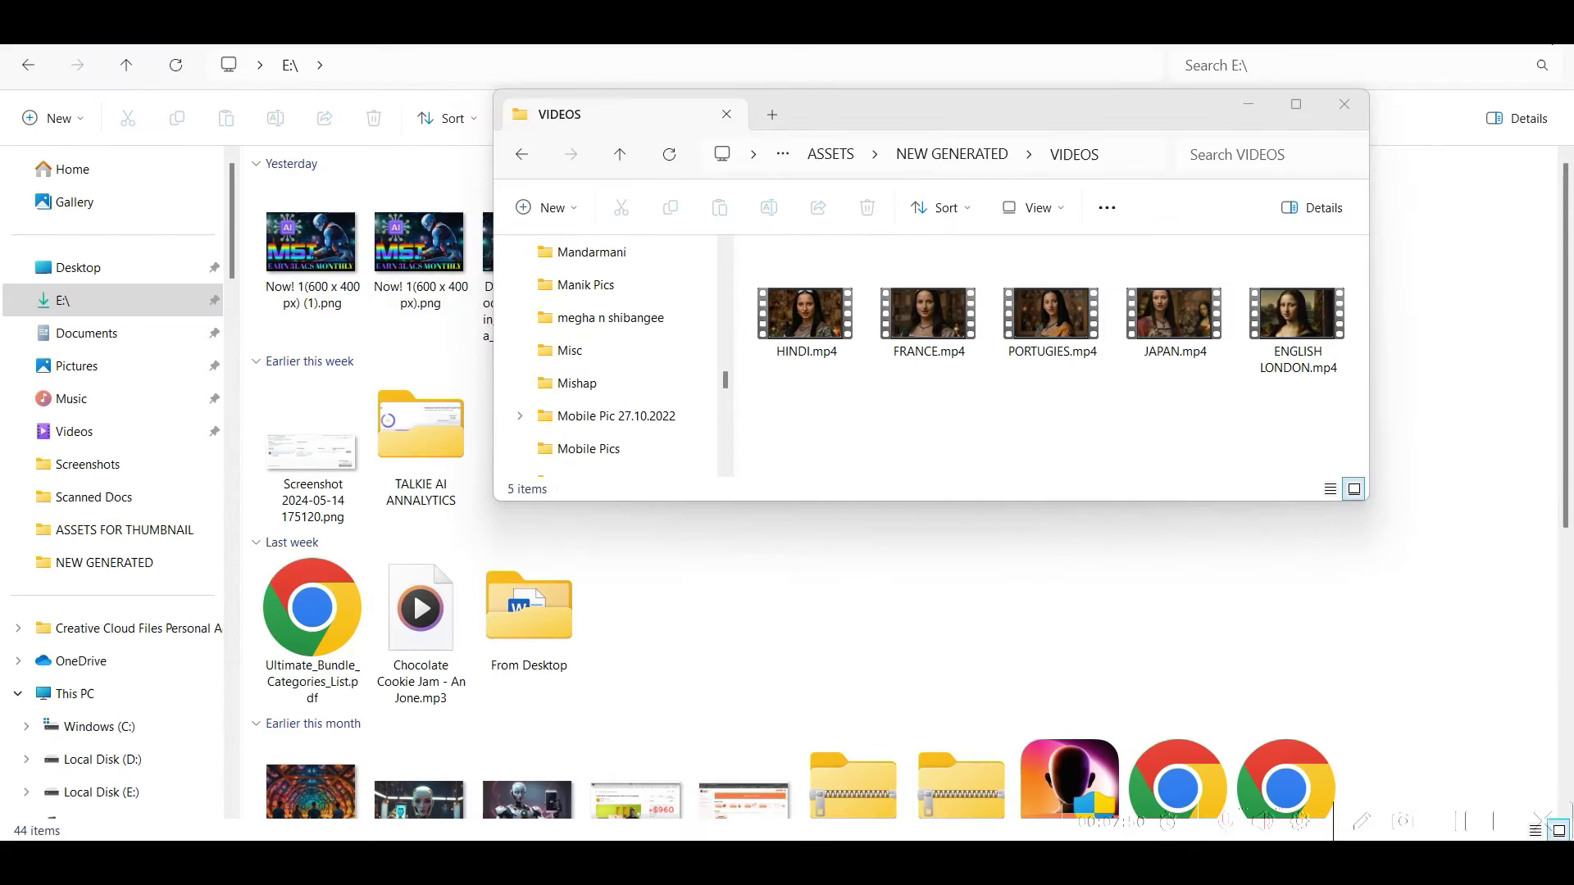
Step: Clear away the E:\ drive window so only the VIDEOS folder stays open
key(super+Home)
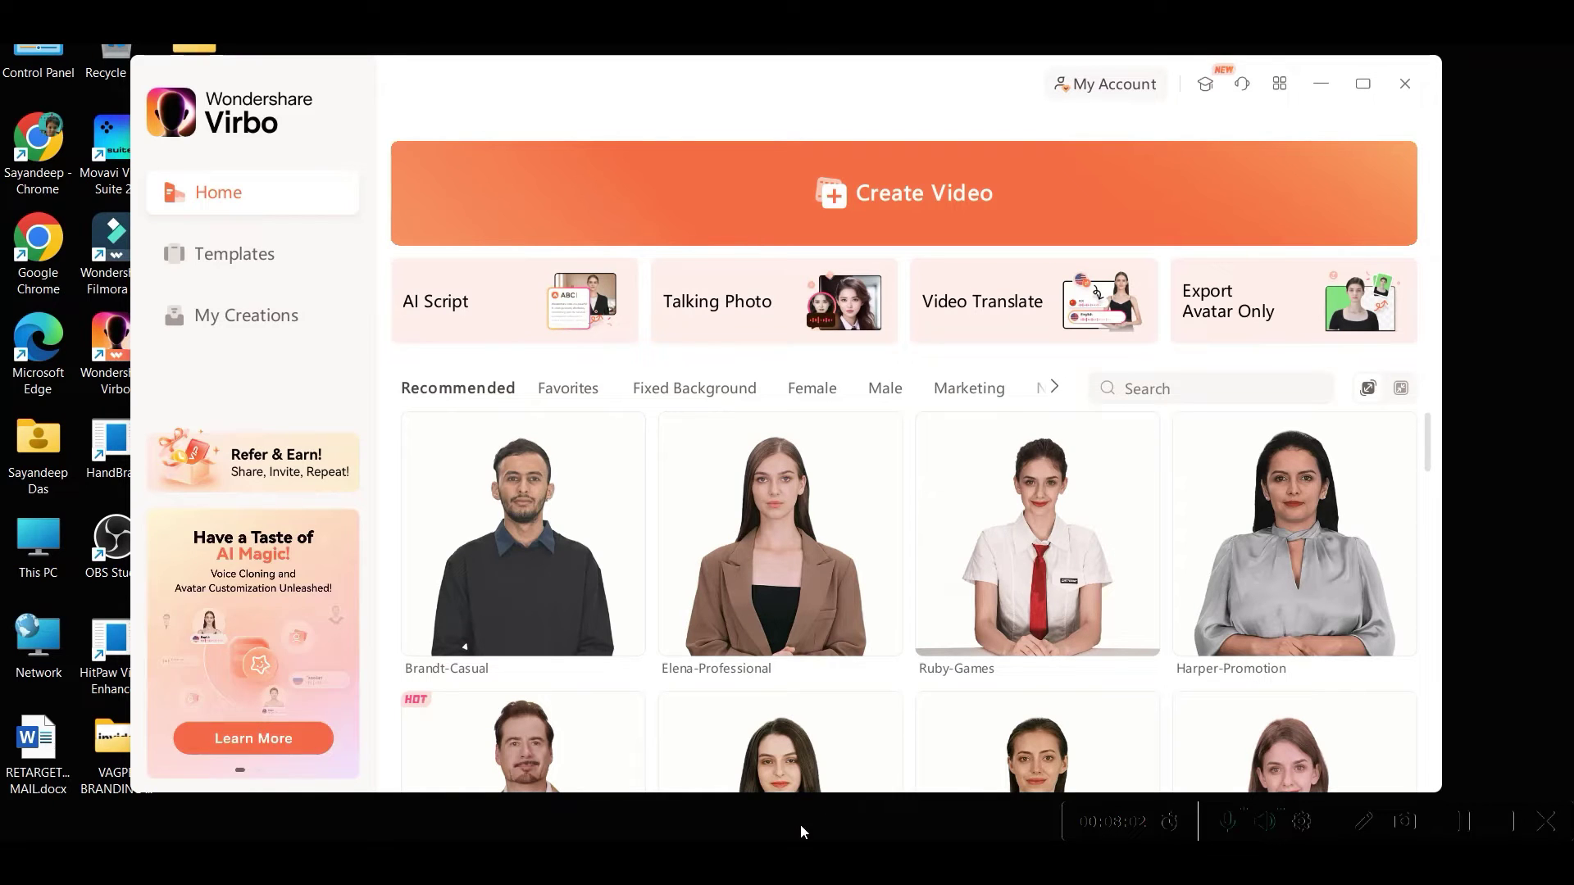
Step: Switch away from Virbo, past the VIDEOS folder, back to the D-ID Studio page in Chrome
key(alt+F4)
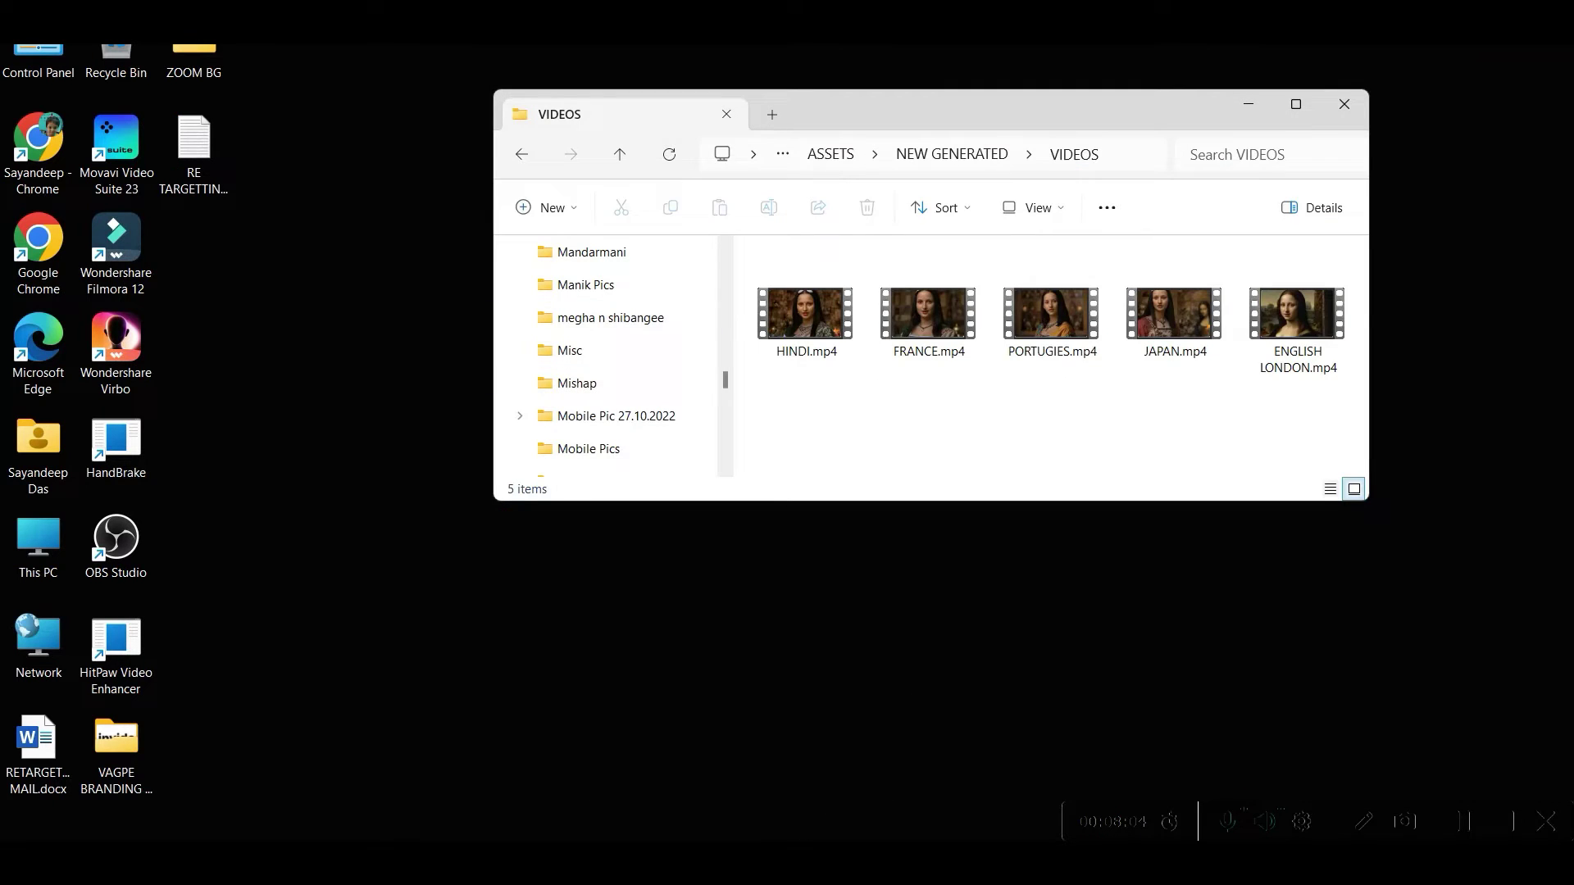
key(alt+Tab)
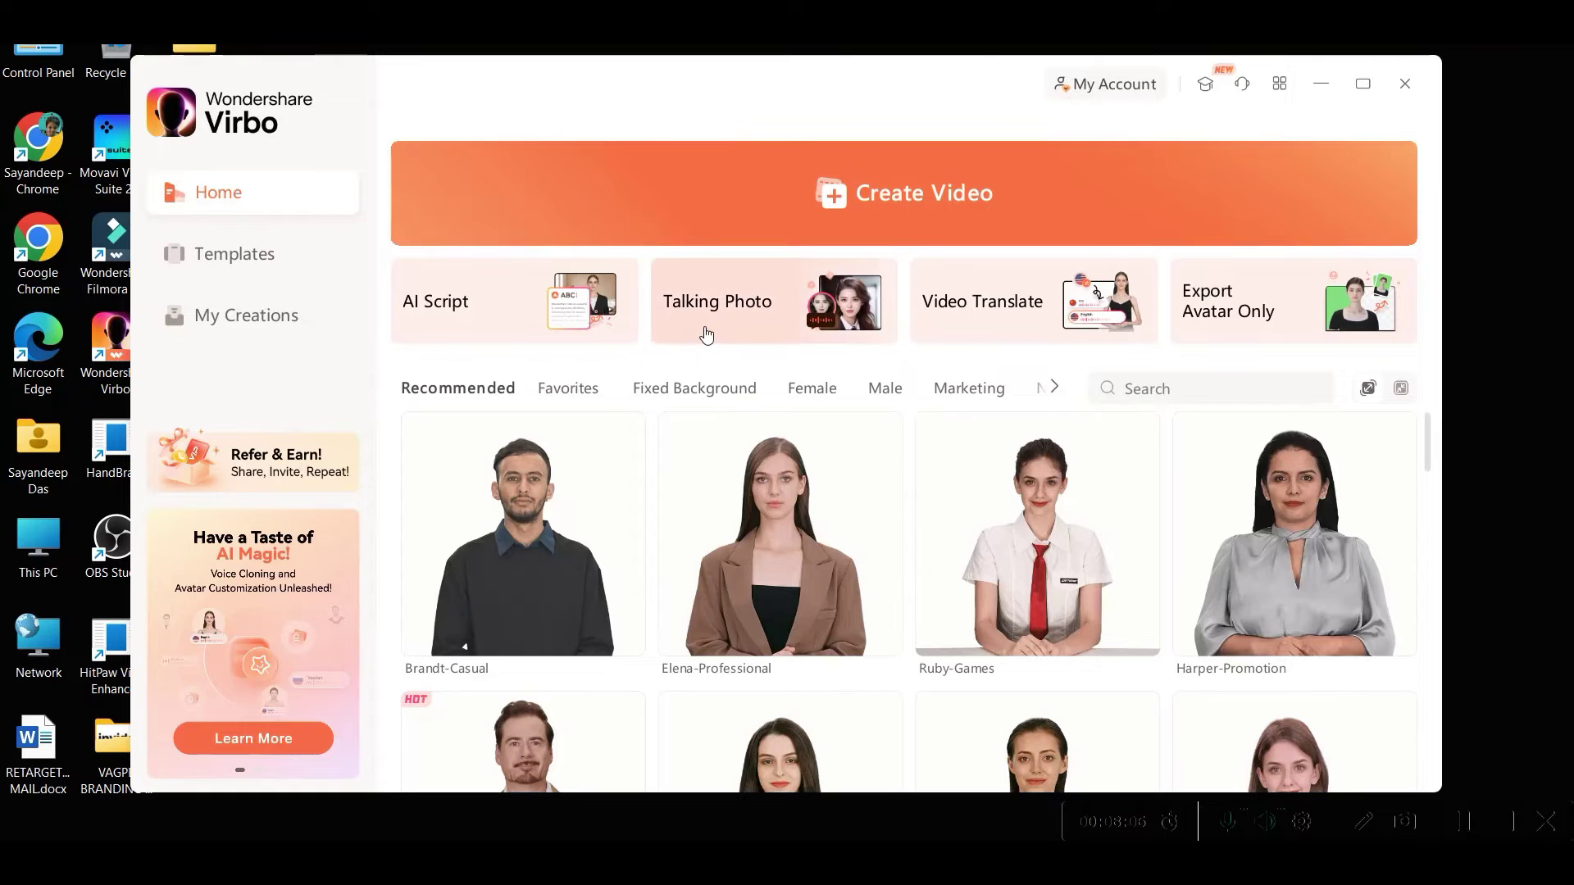
key(alt+Tab)
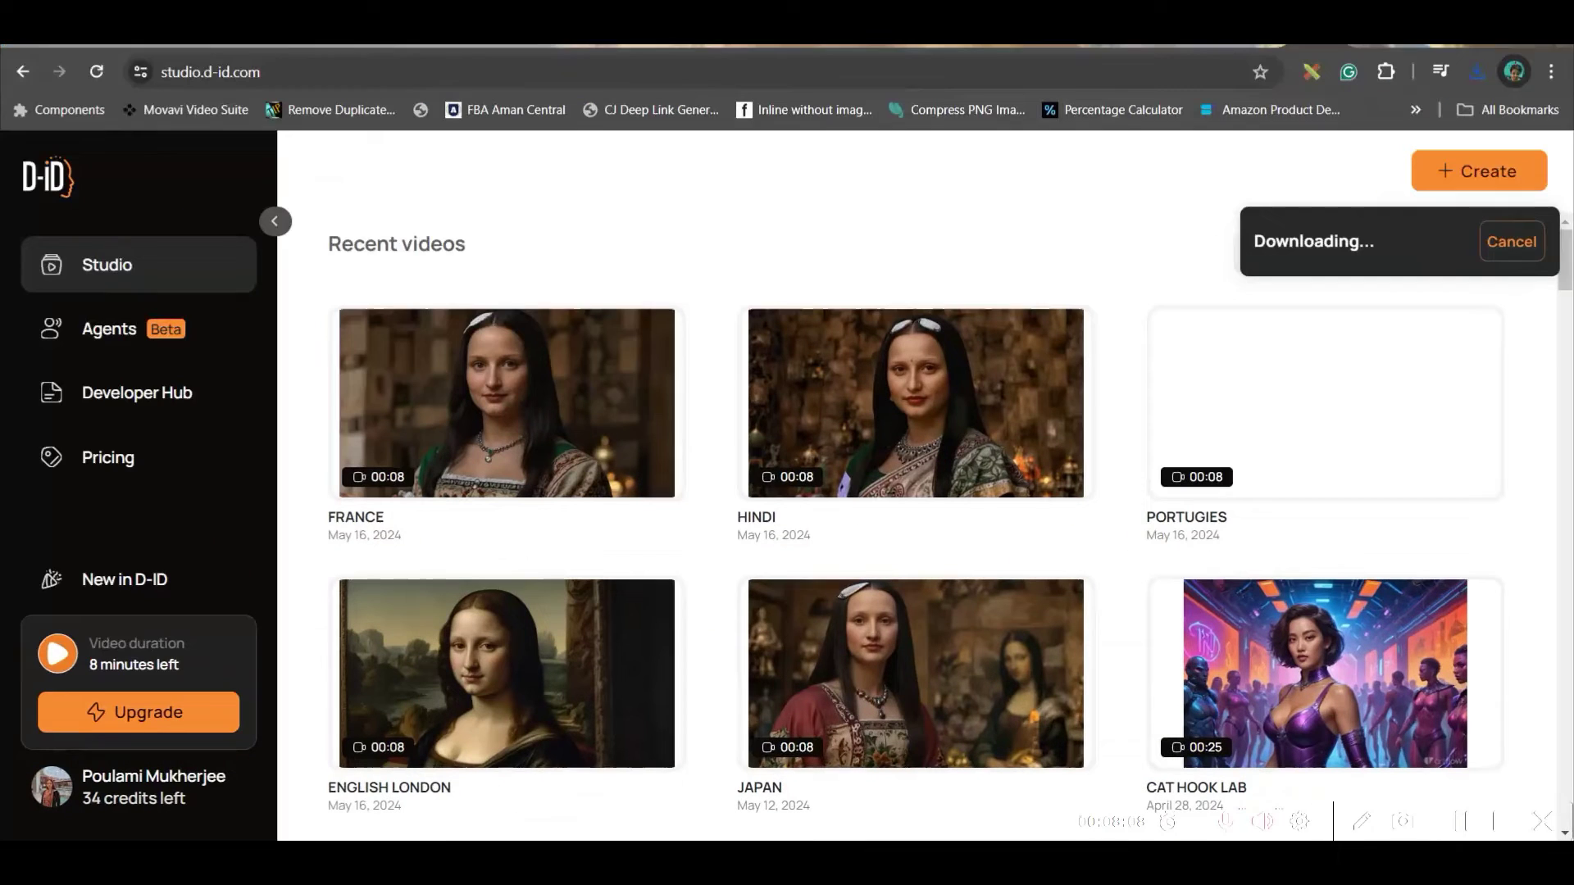
Step: Open Virbo's online app in a new Chrome tab via the 'vi' suggestion and launch Video Translate
click(1364, 44)
click(819, 68)
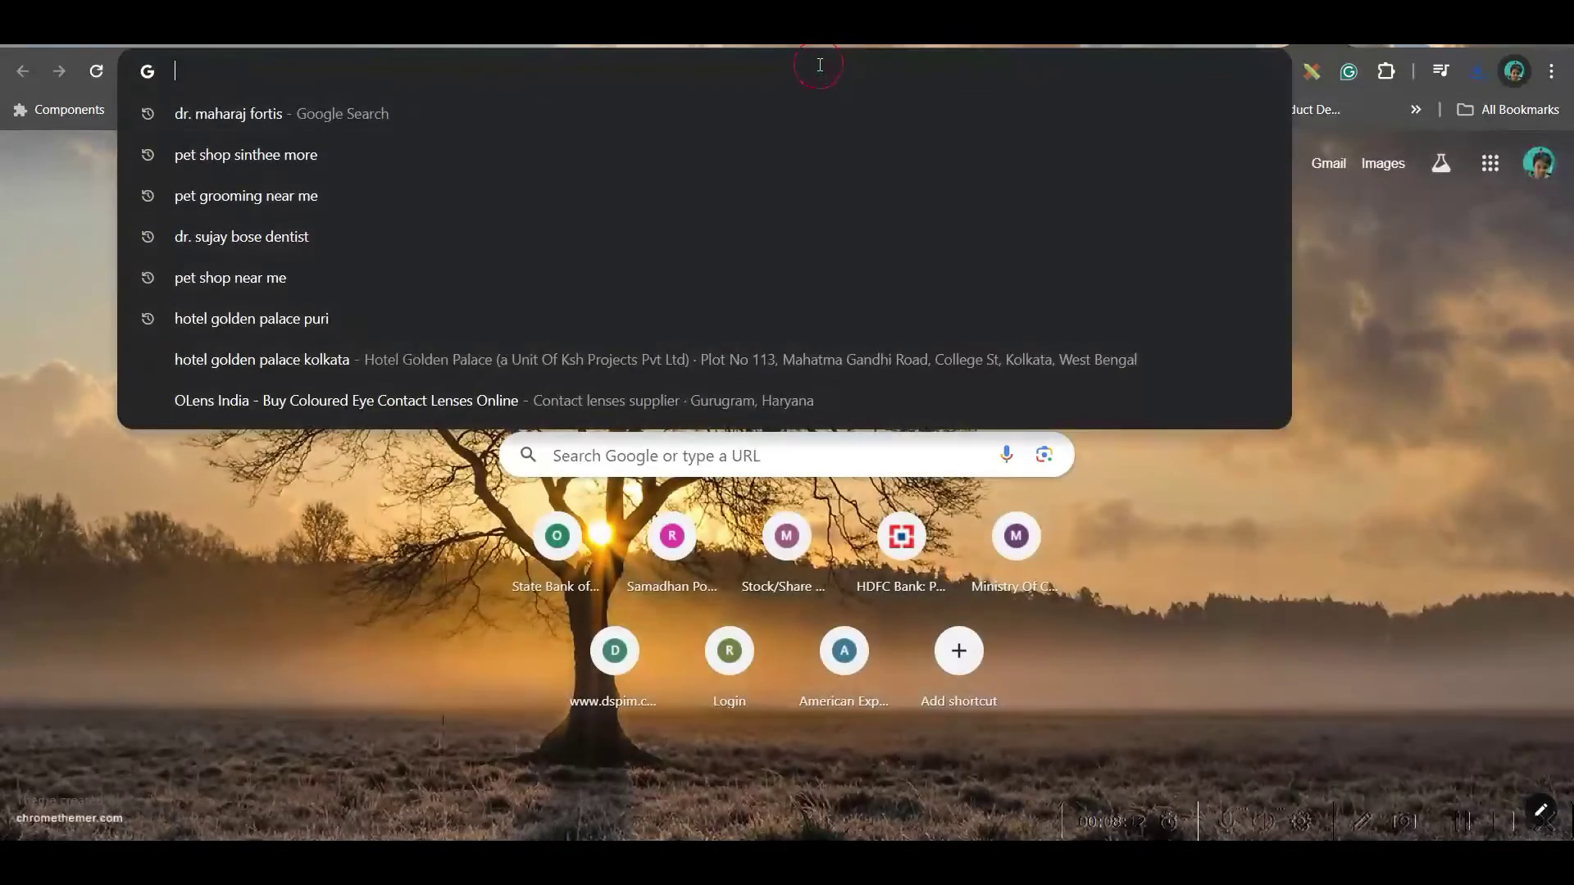
text(vi)
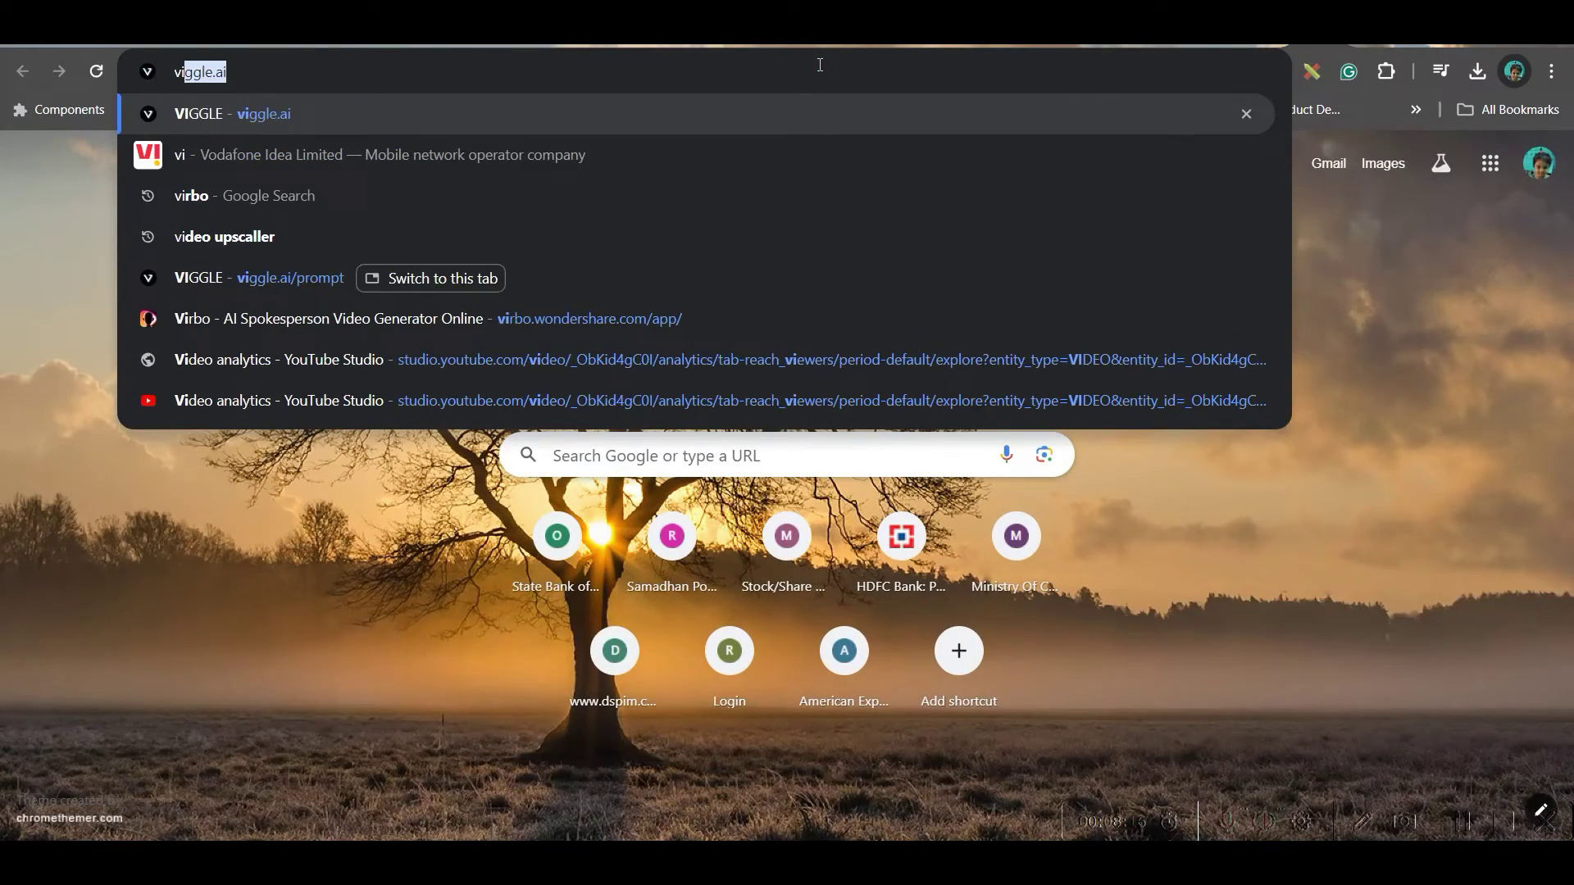
click(509, 318)
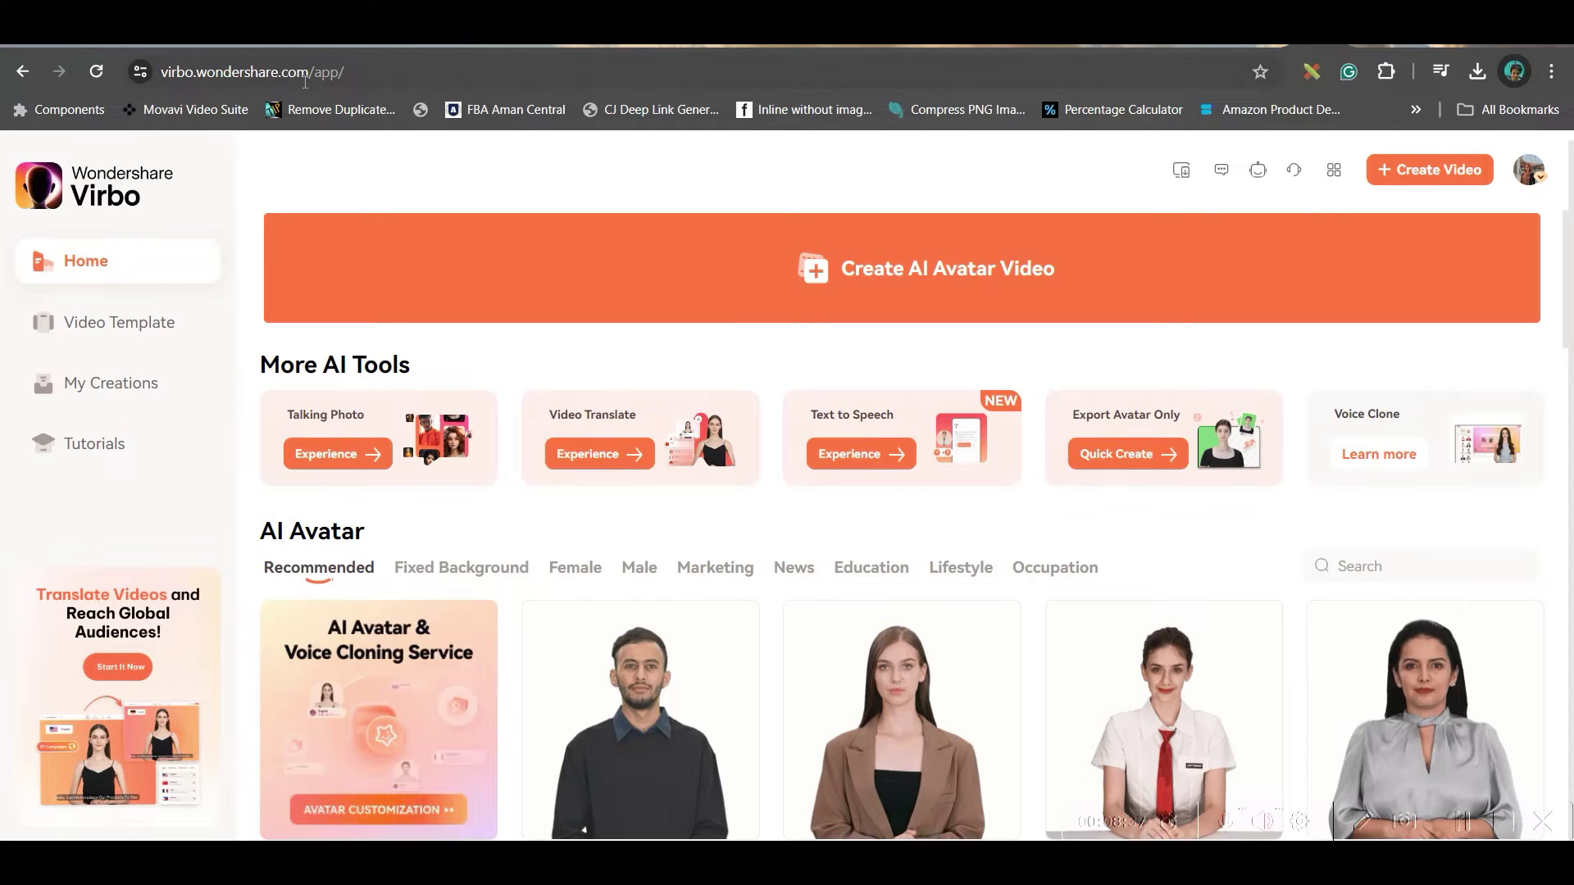
click(1119, 454)
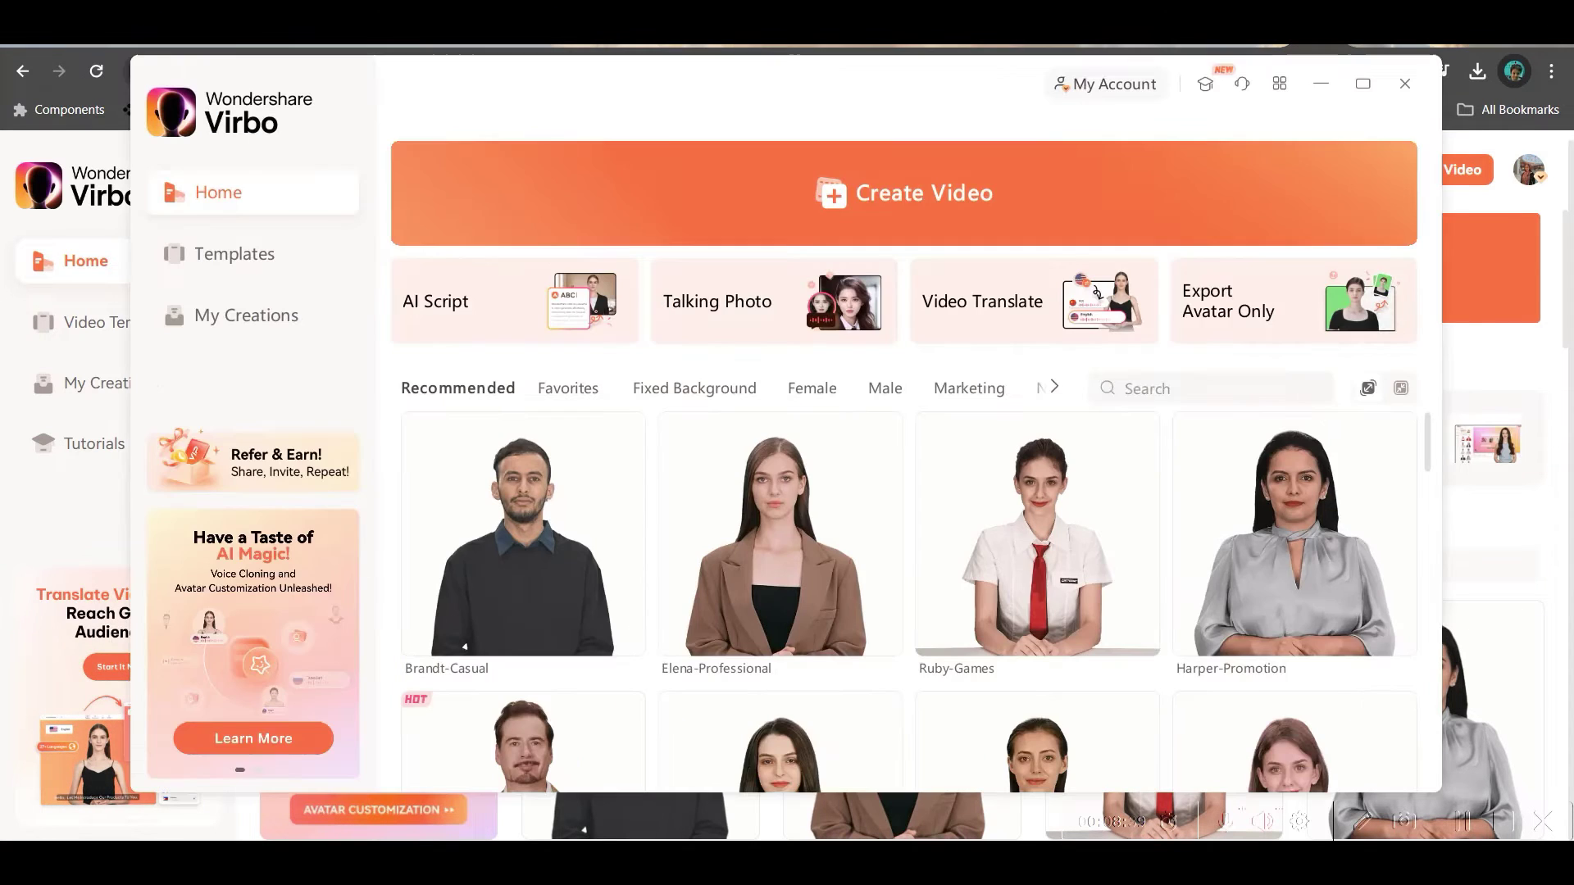
click(1321, 83)
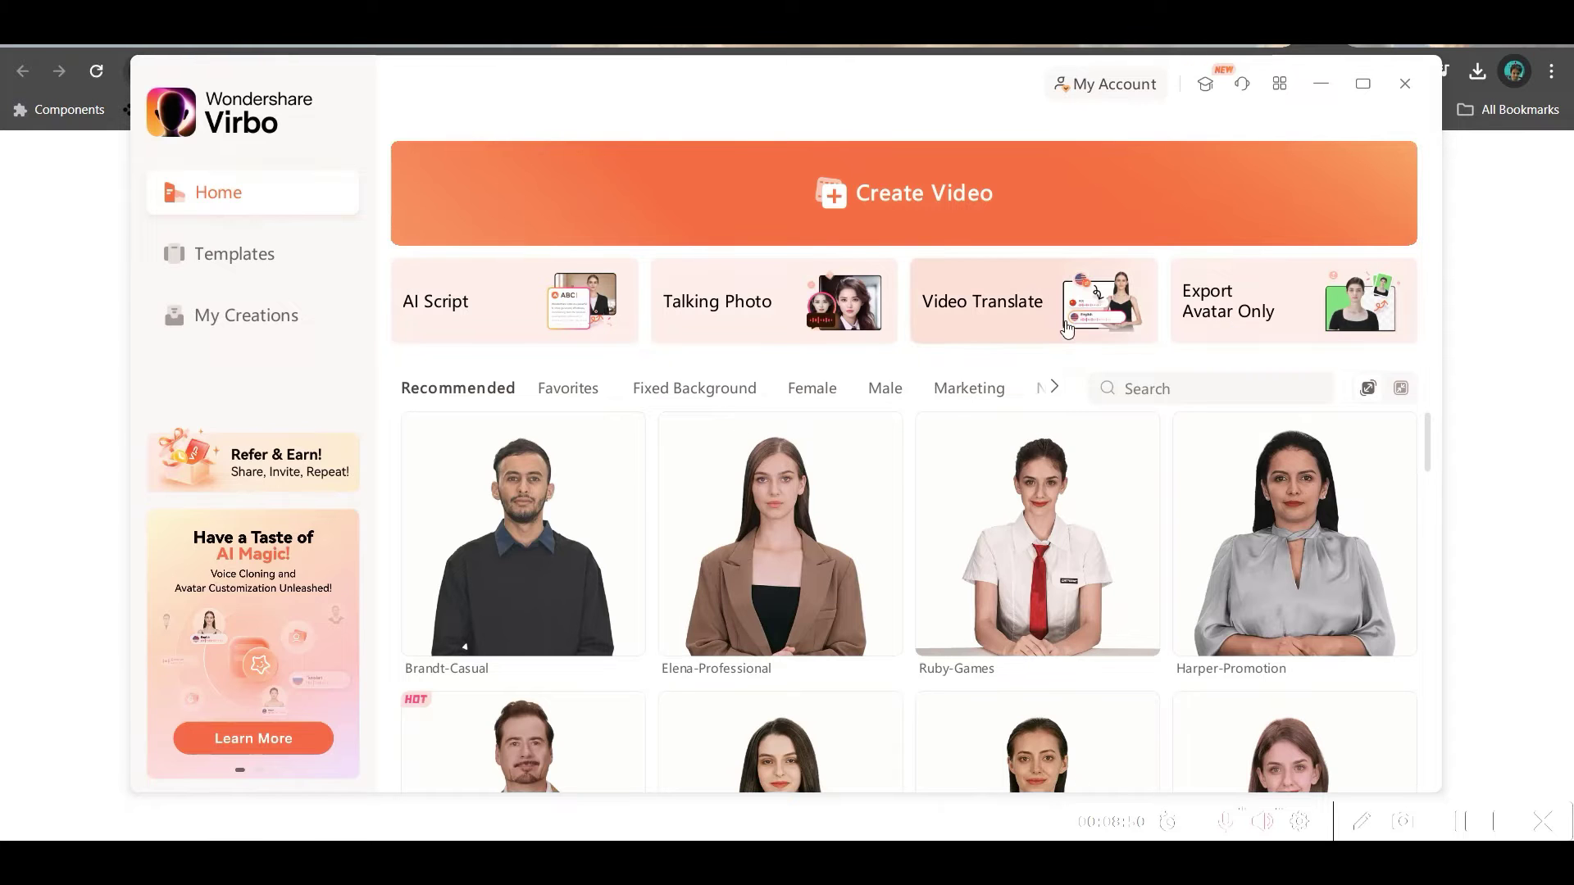
Step: Upload FRANCE.mp4 from the VIDEOS folder to the web Video Translate page
click(1321, 84)
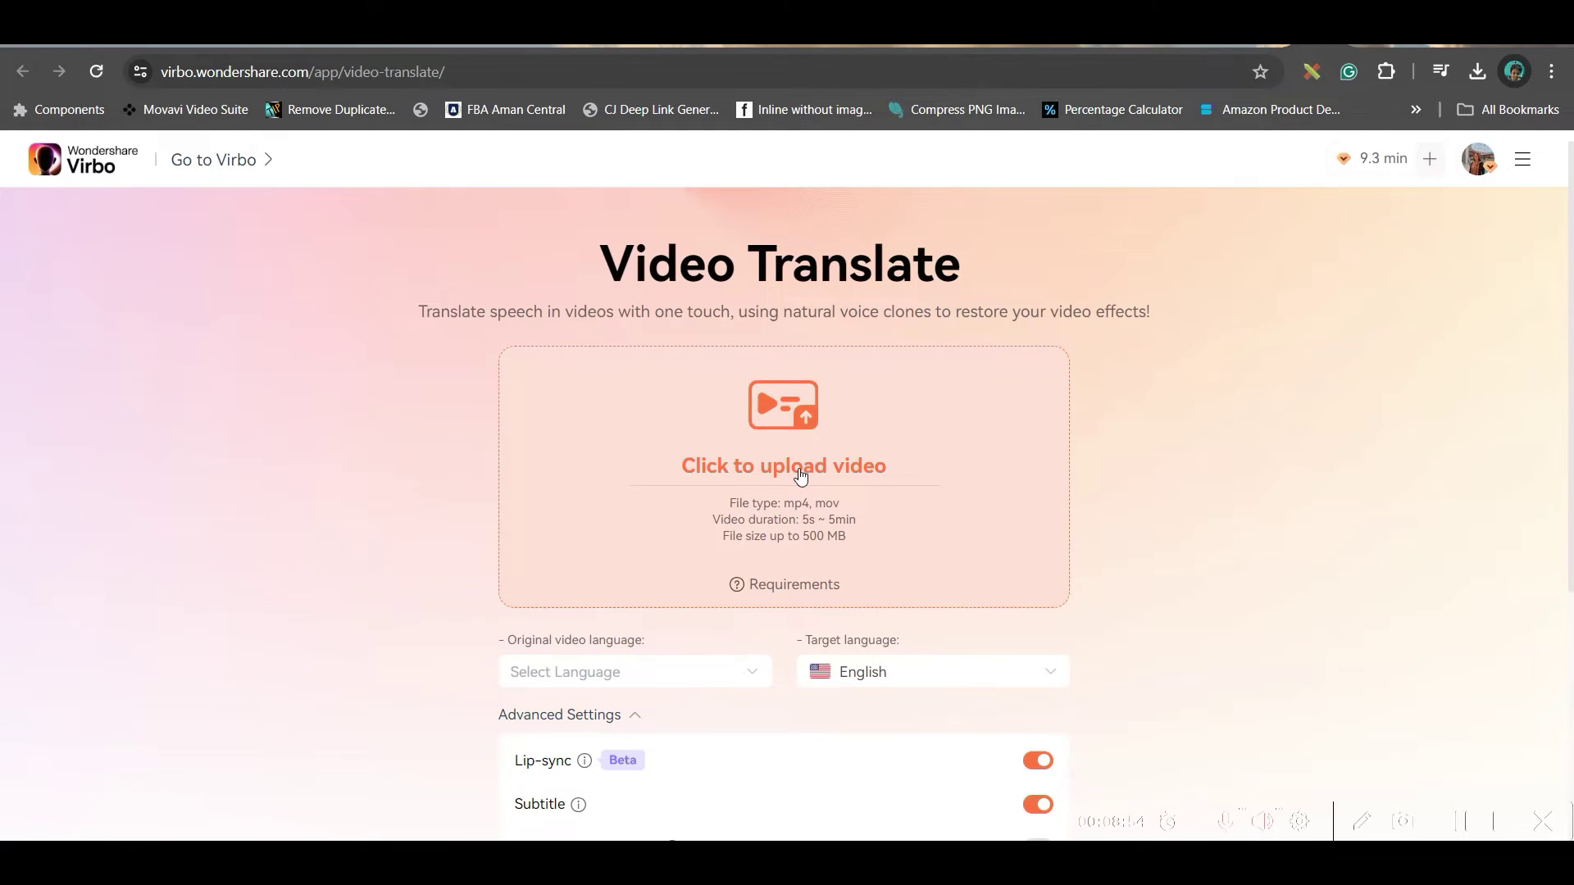
click(800, 474)
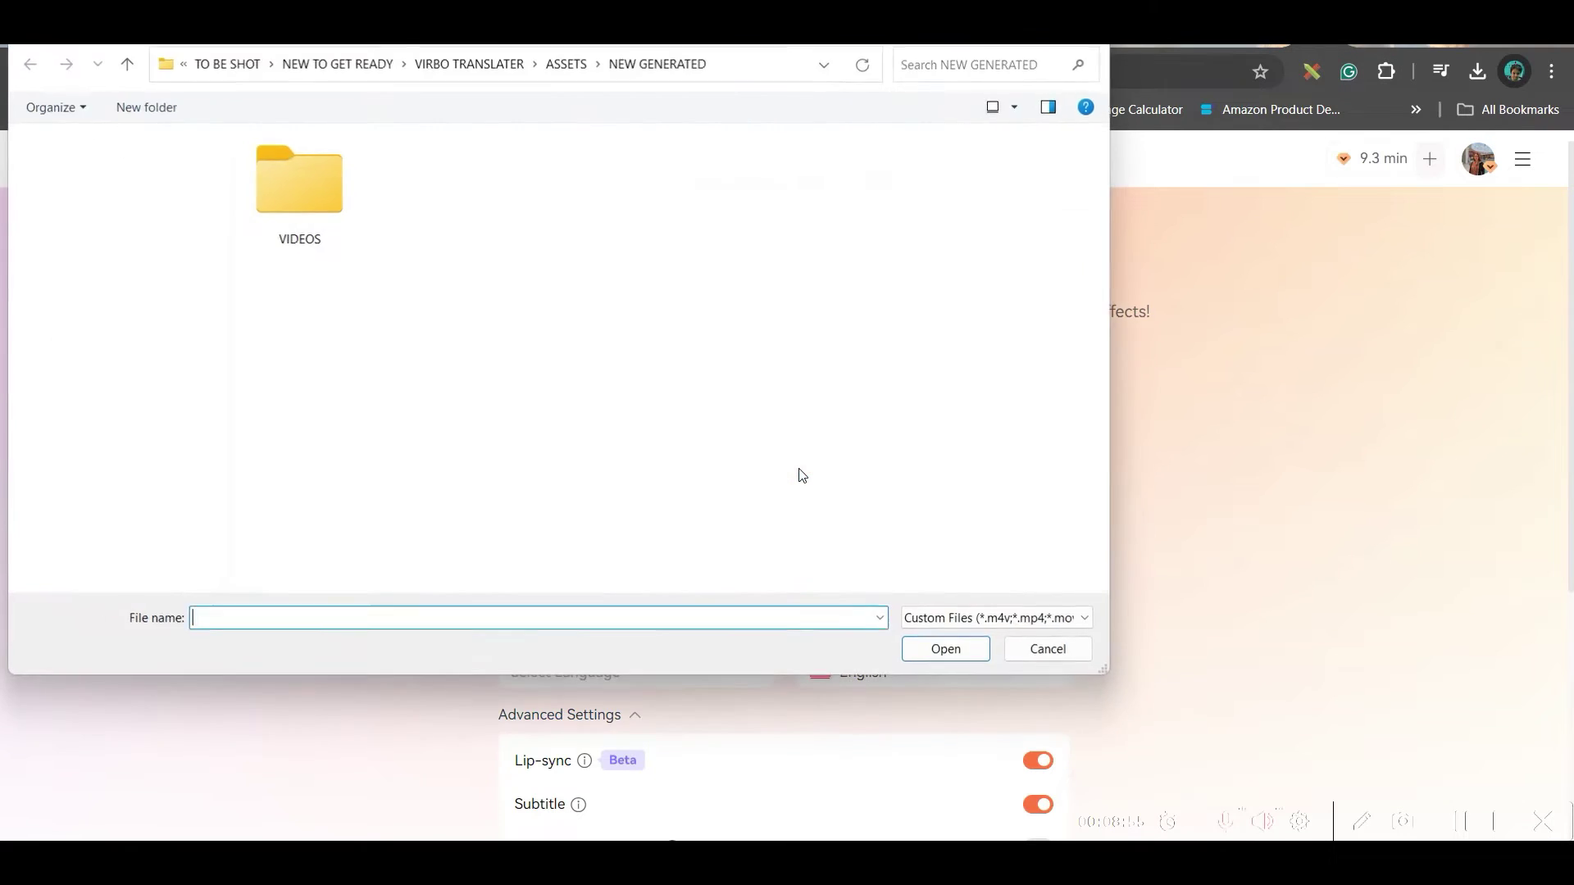
double_click(315, 184)
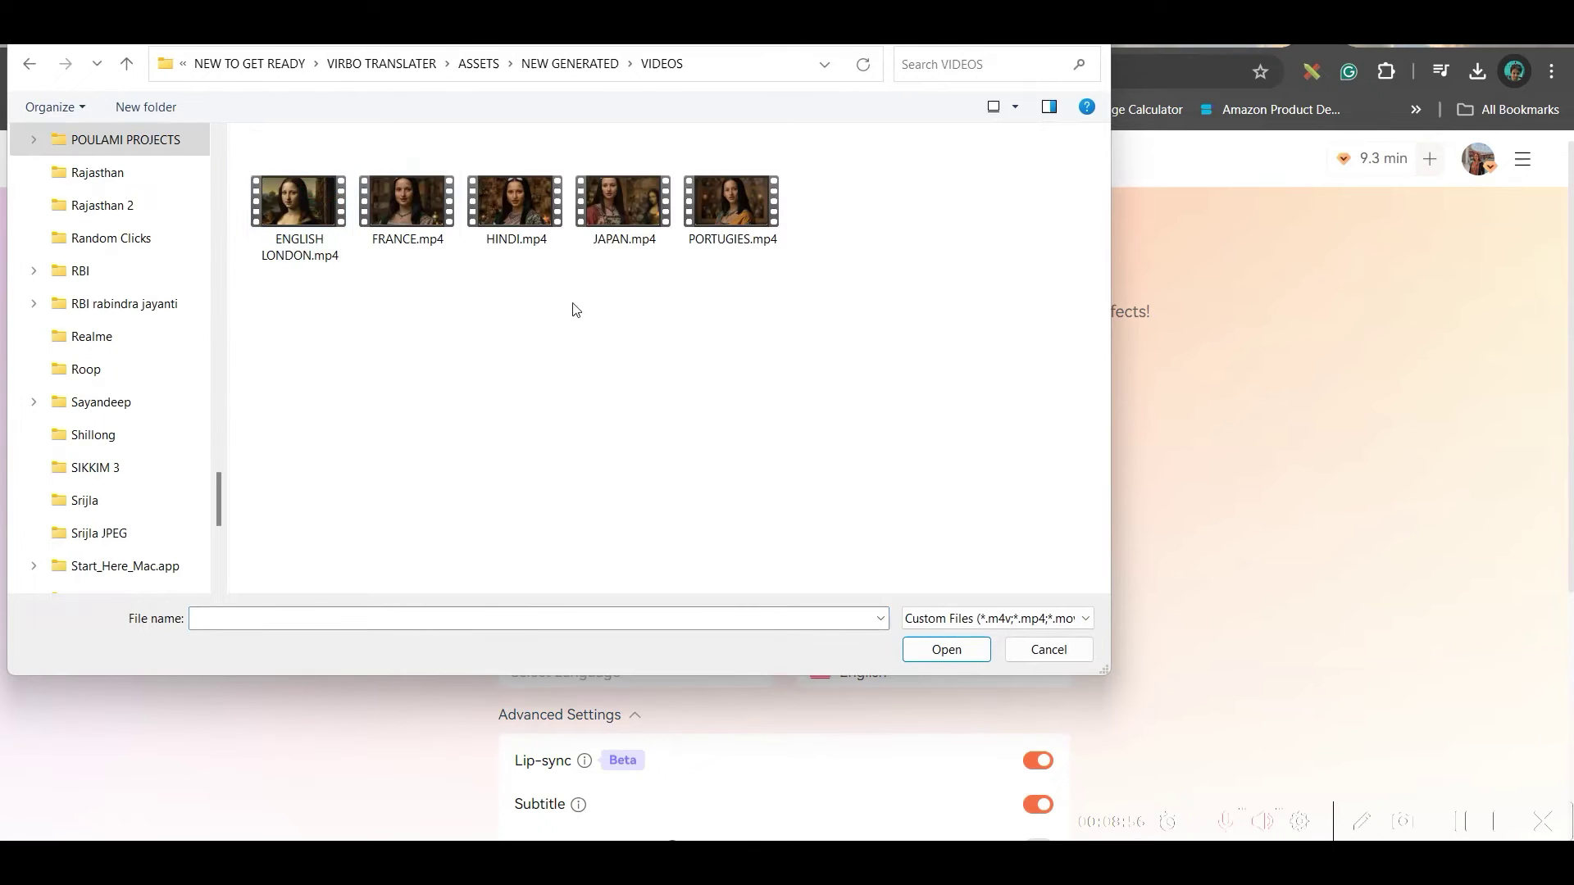
click(405, 204)
click(960, 655)
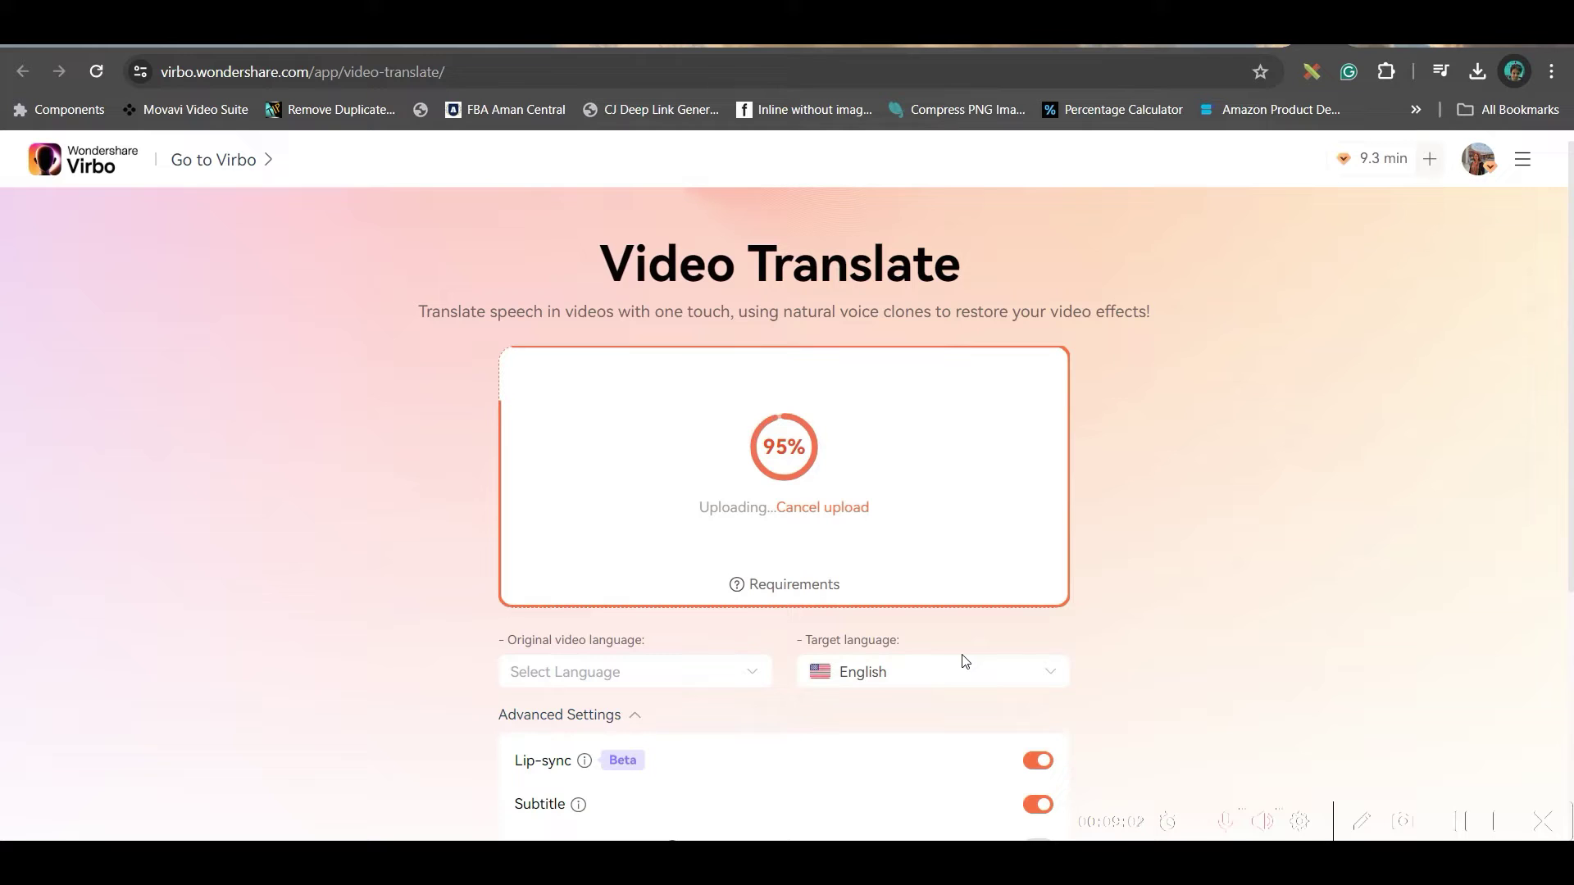
Step: Set English as the original language and French as the target, enable script proofreading, and start translating
scroll(964, 661, down, 3)
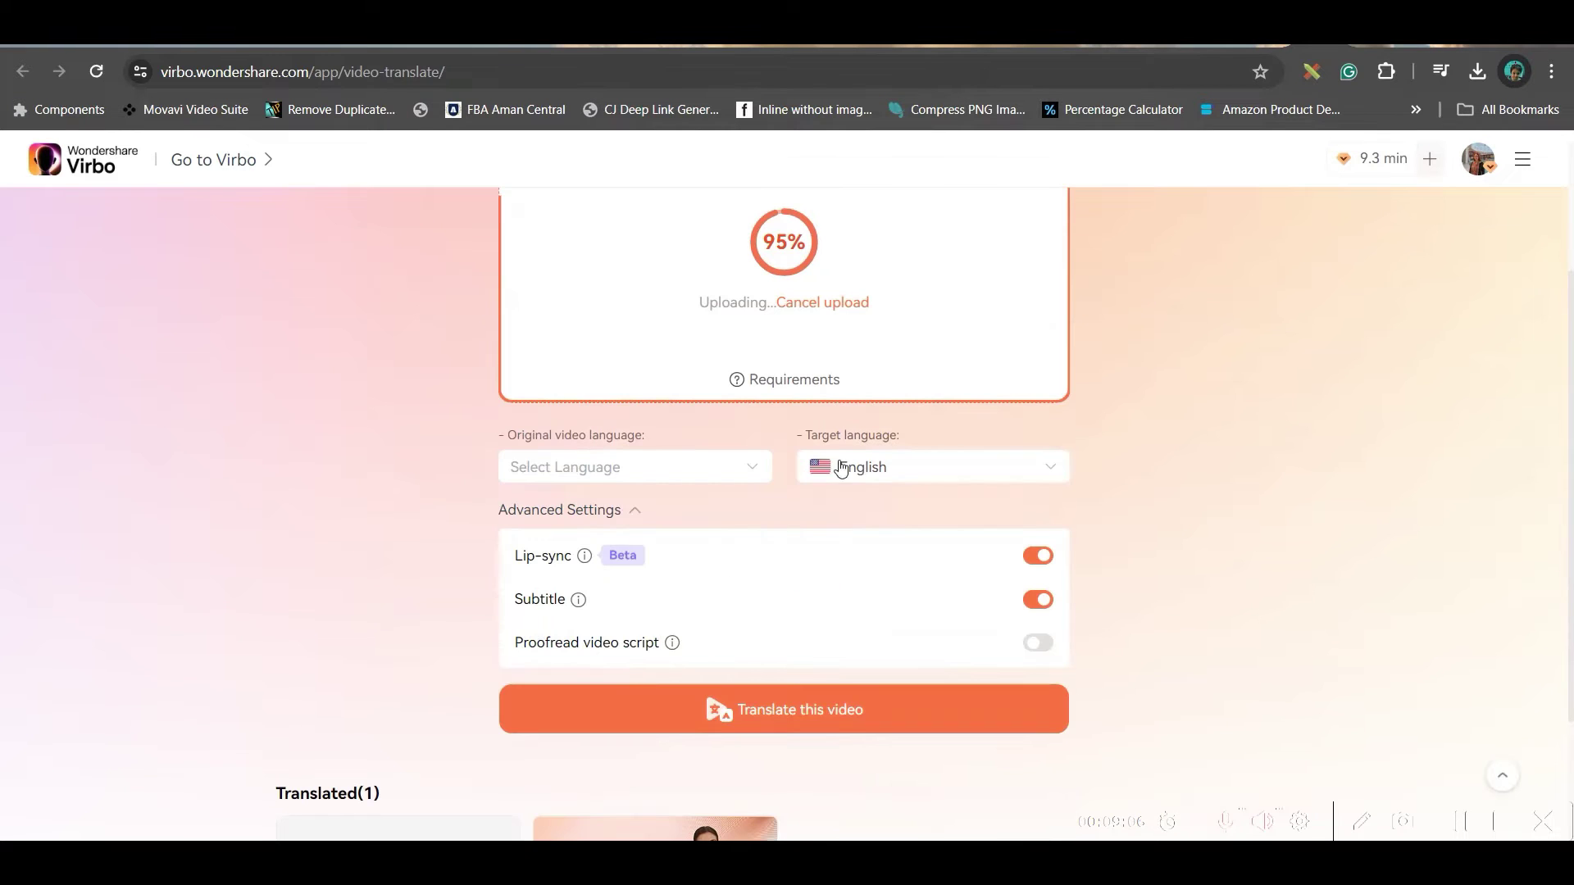
click(653, 469)
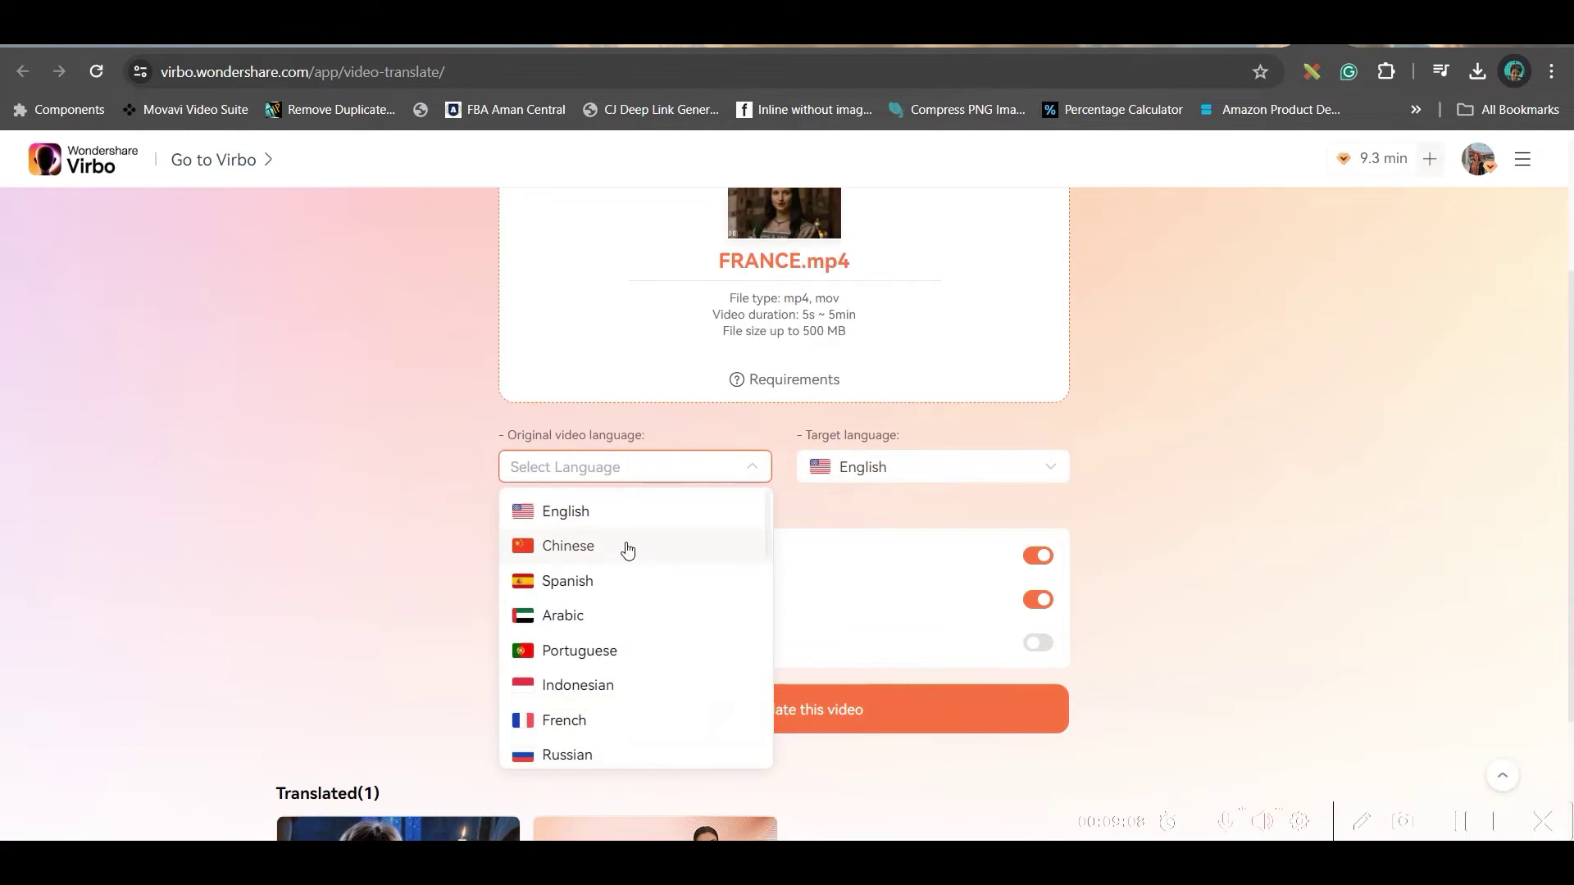
click(595, 514)
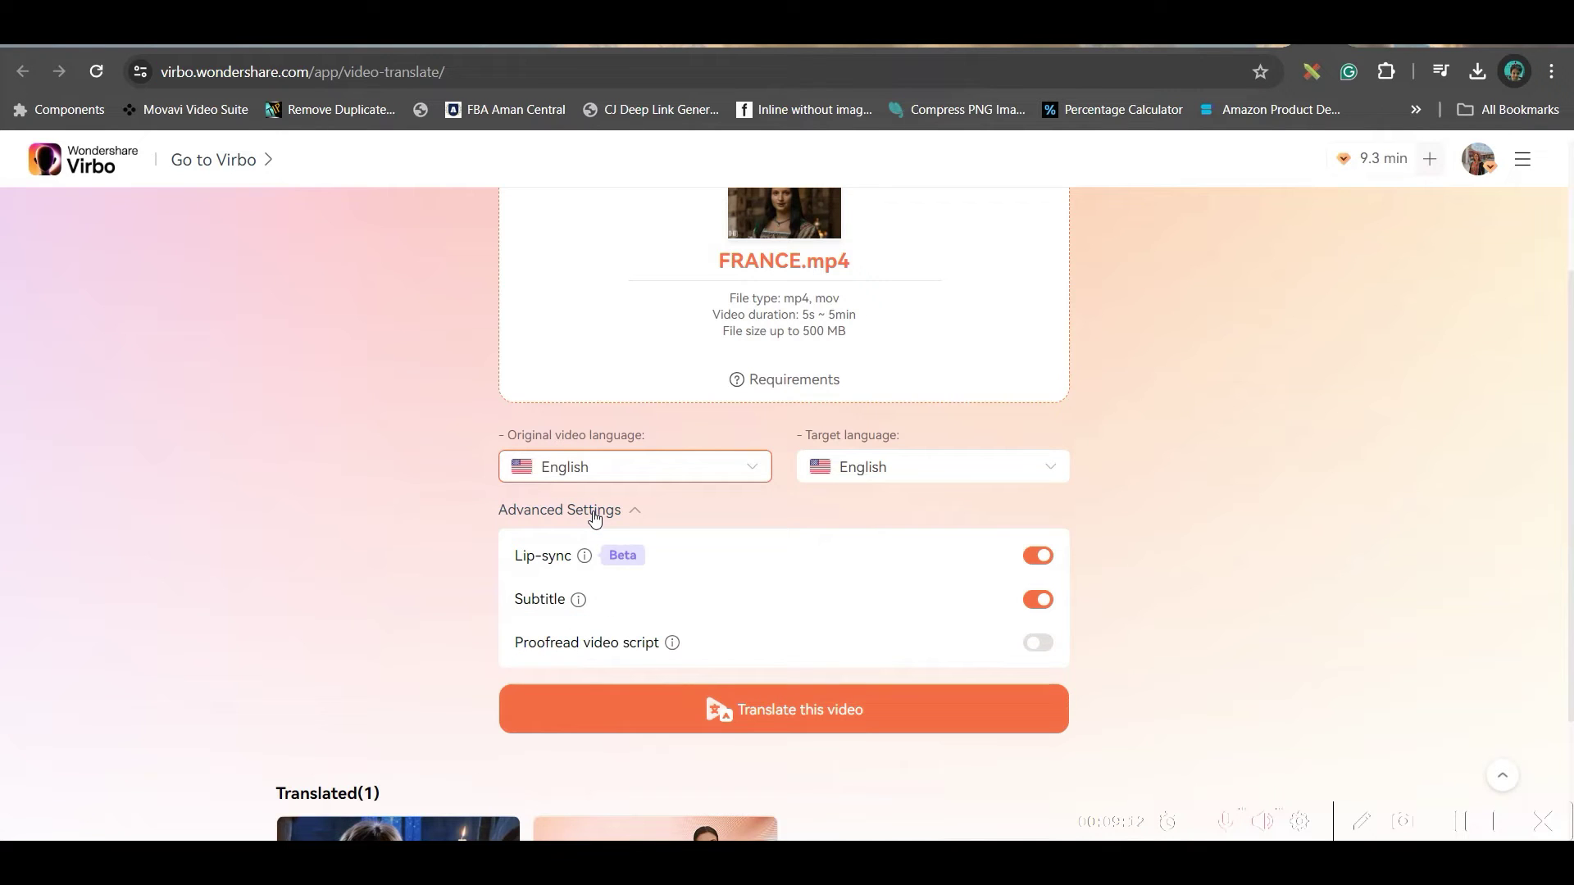
mouse_move(583, 556)
click(994, 473)
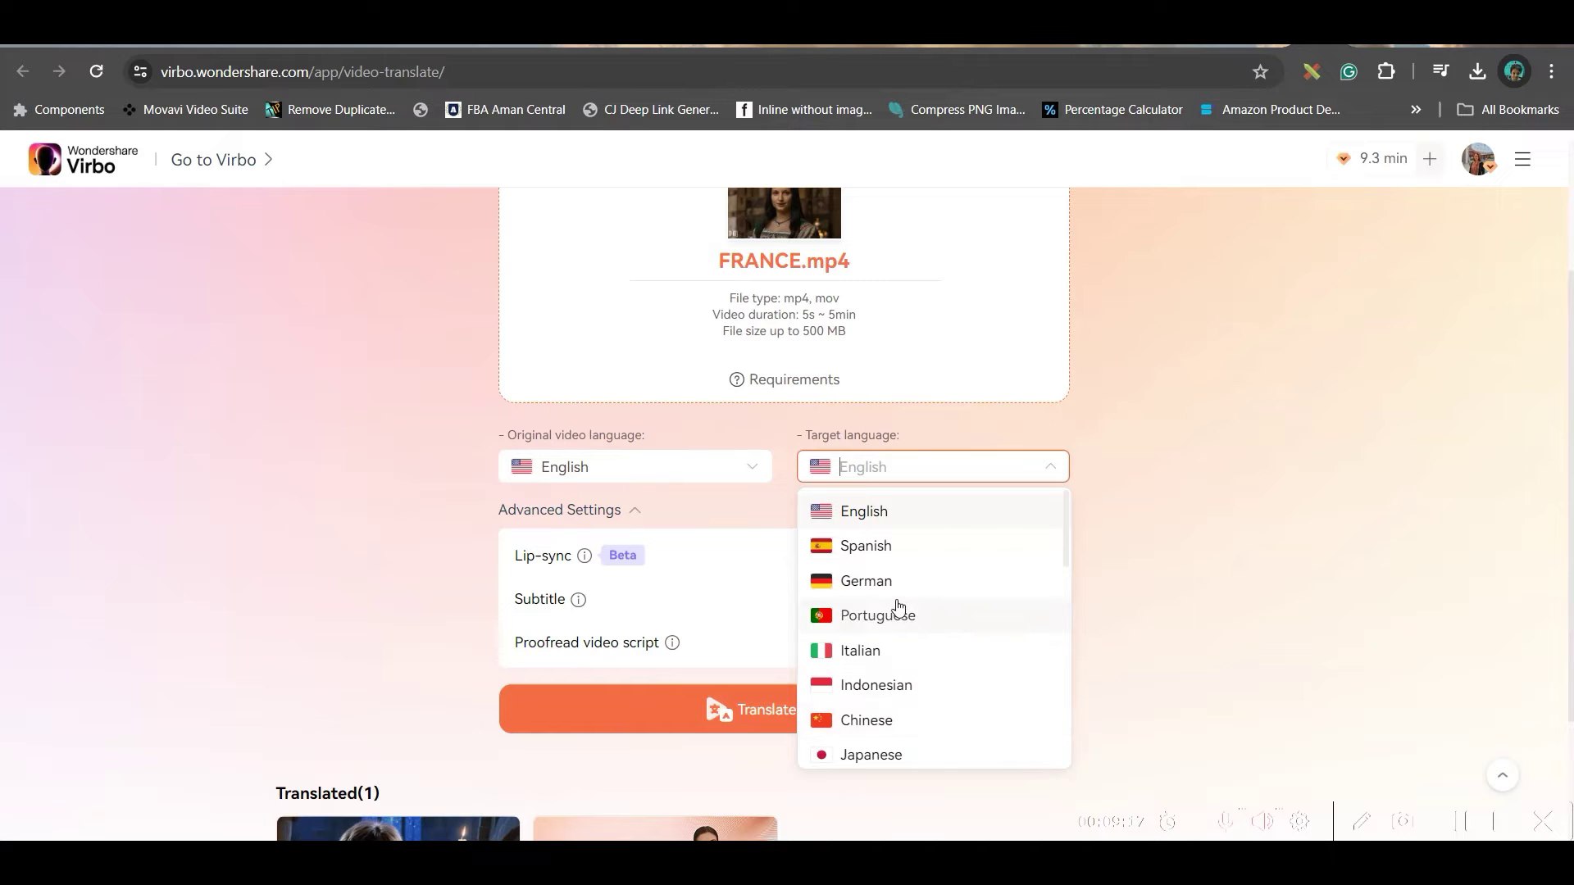
scroll(900, 610, down, 3)
scroll(900, 610, down, 1)
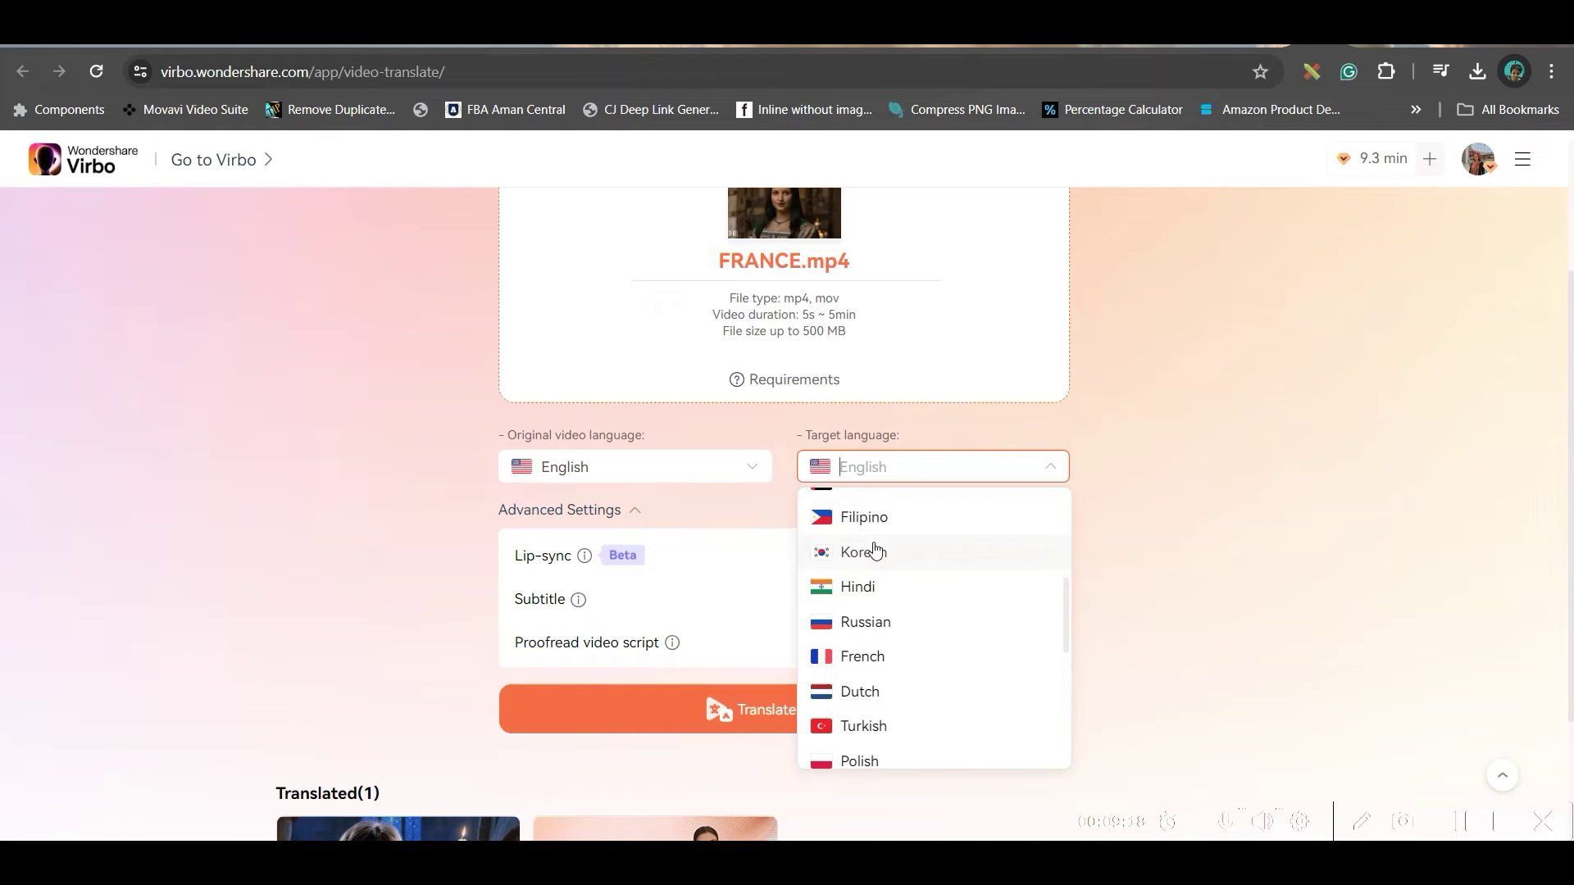
click(873, 654)
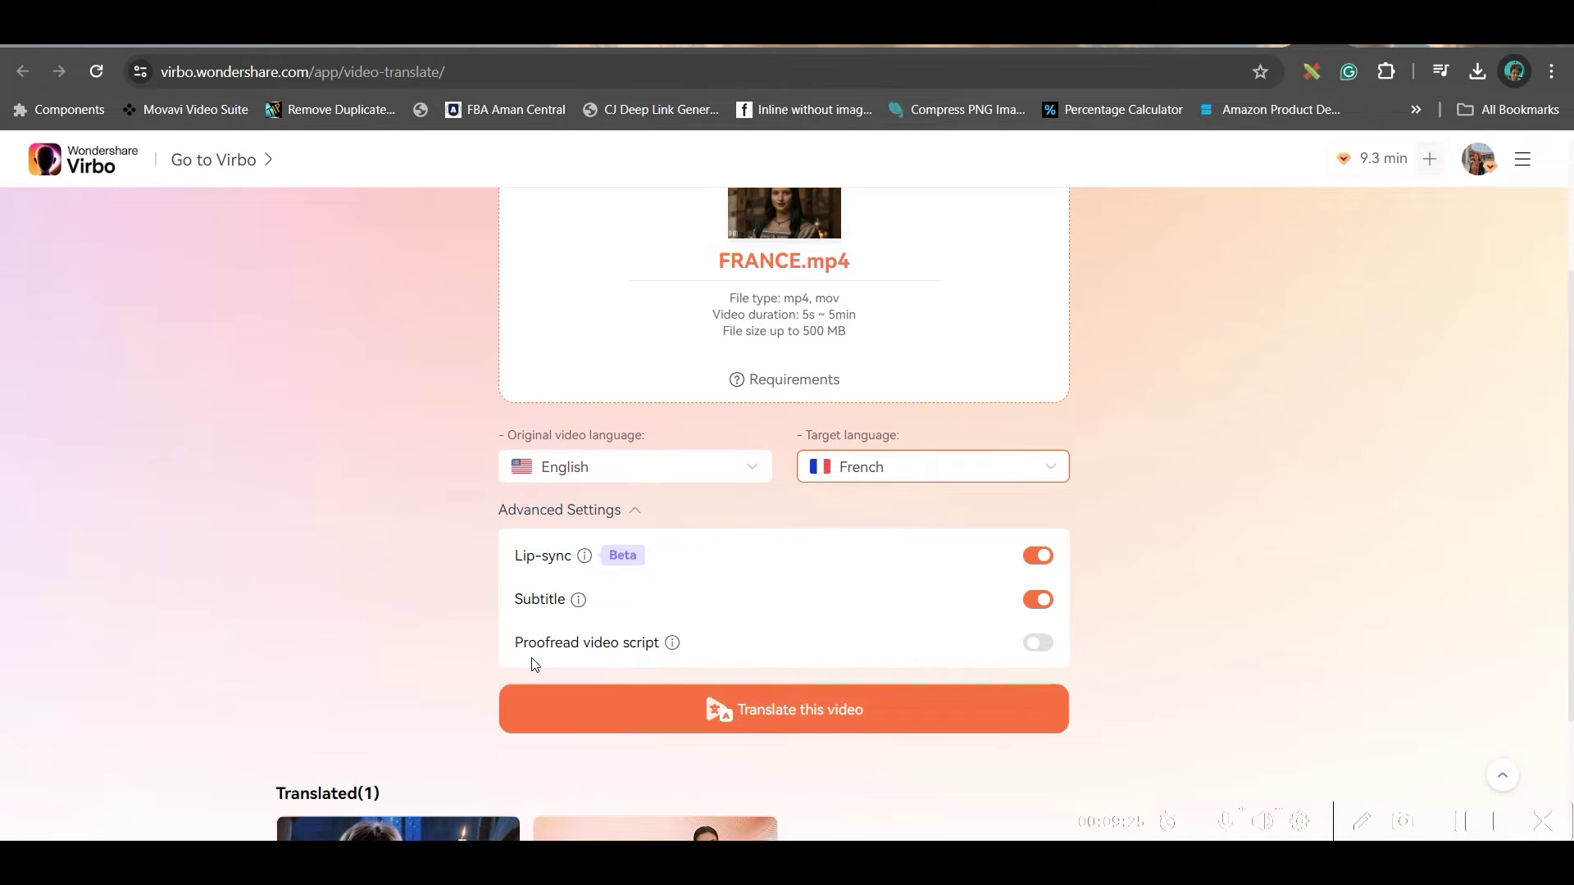
click(1036, 645)
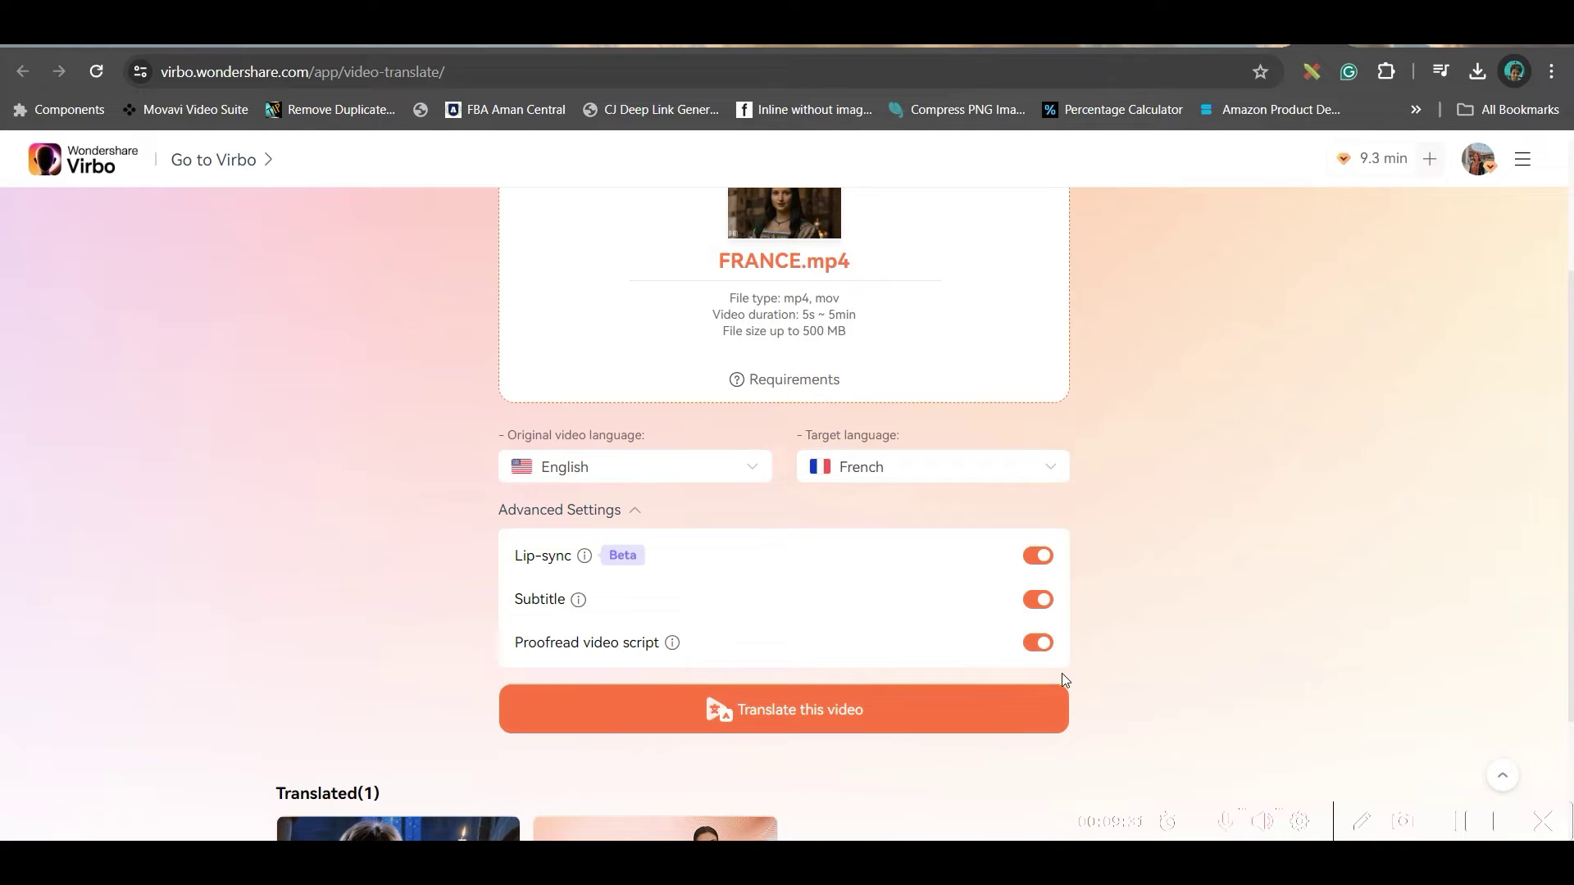
click(859, 710)
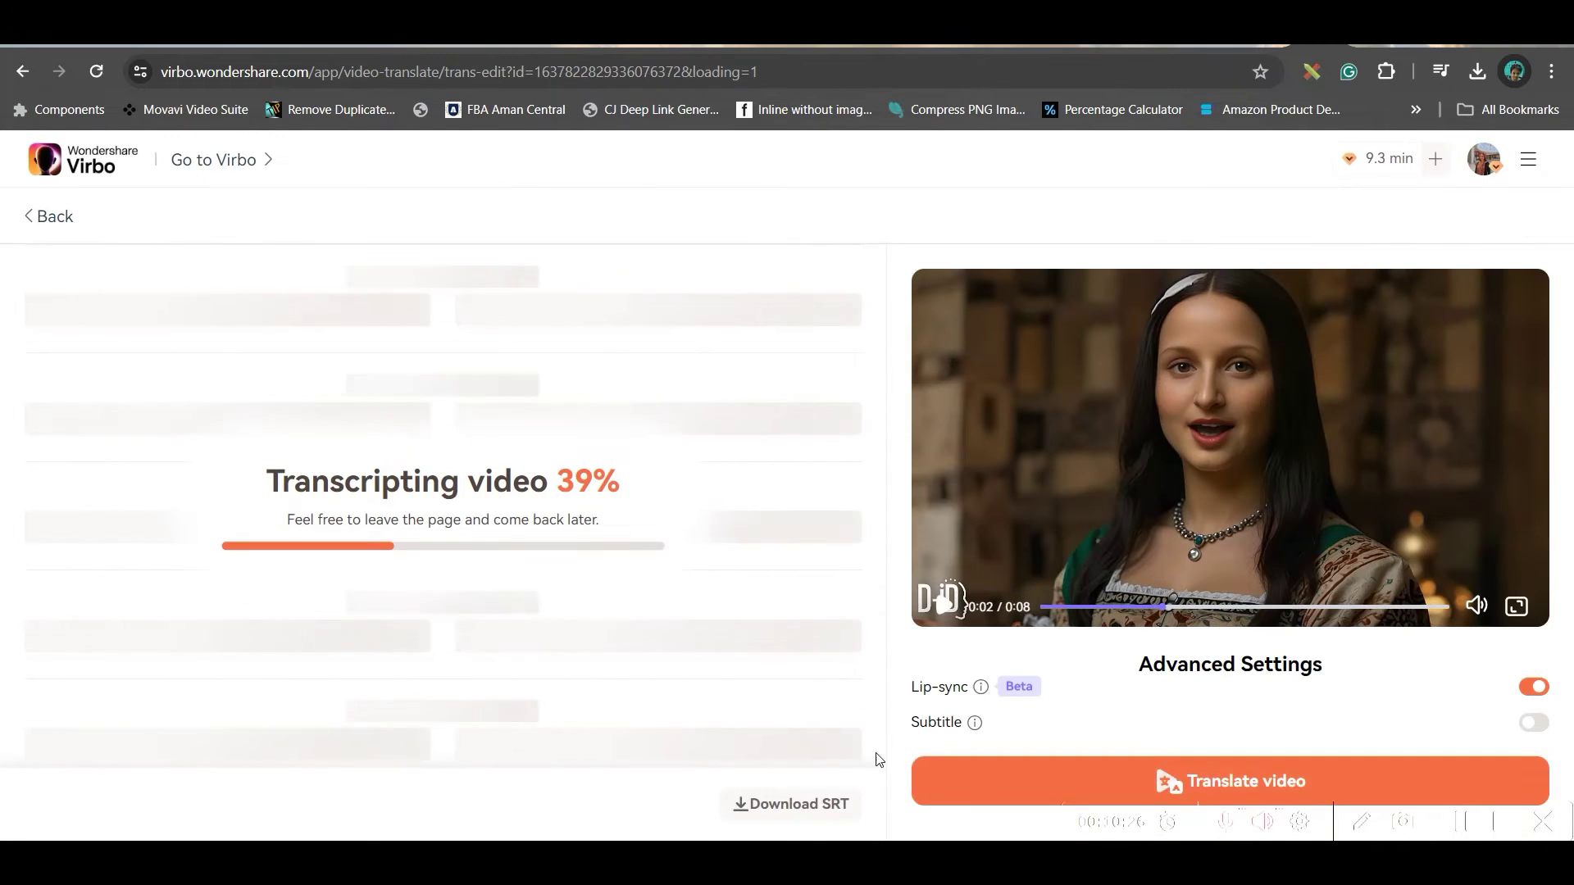
Step: Switch to the Virbo desktop app with Alt+Tab while the French transcription continues
key(alt+Tab)
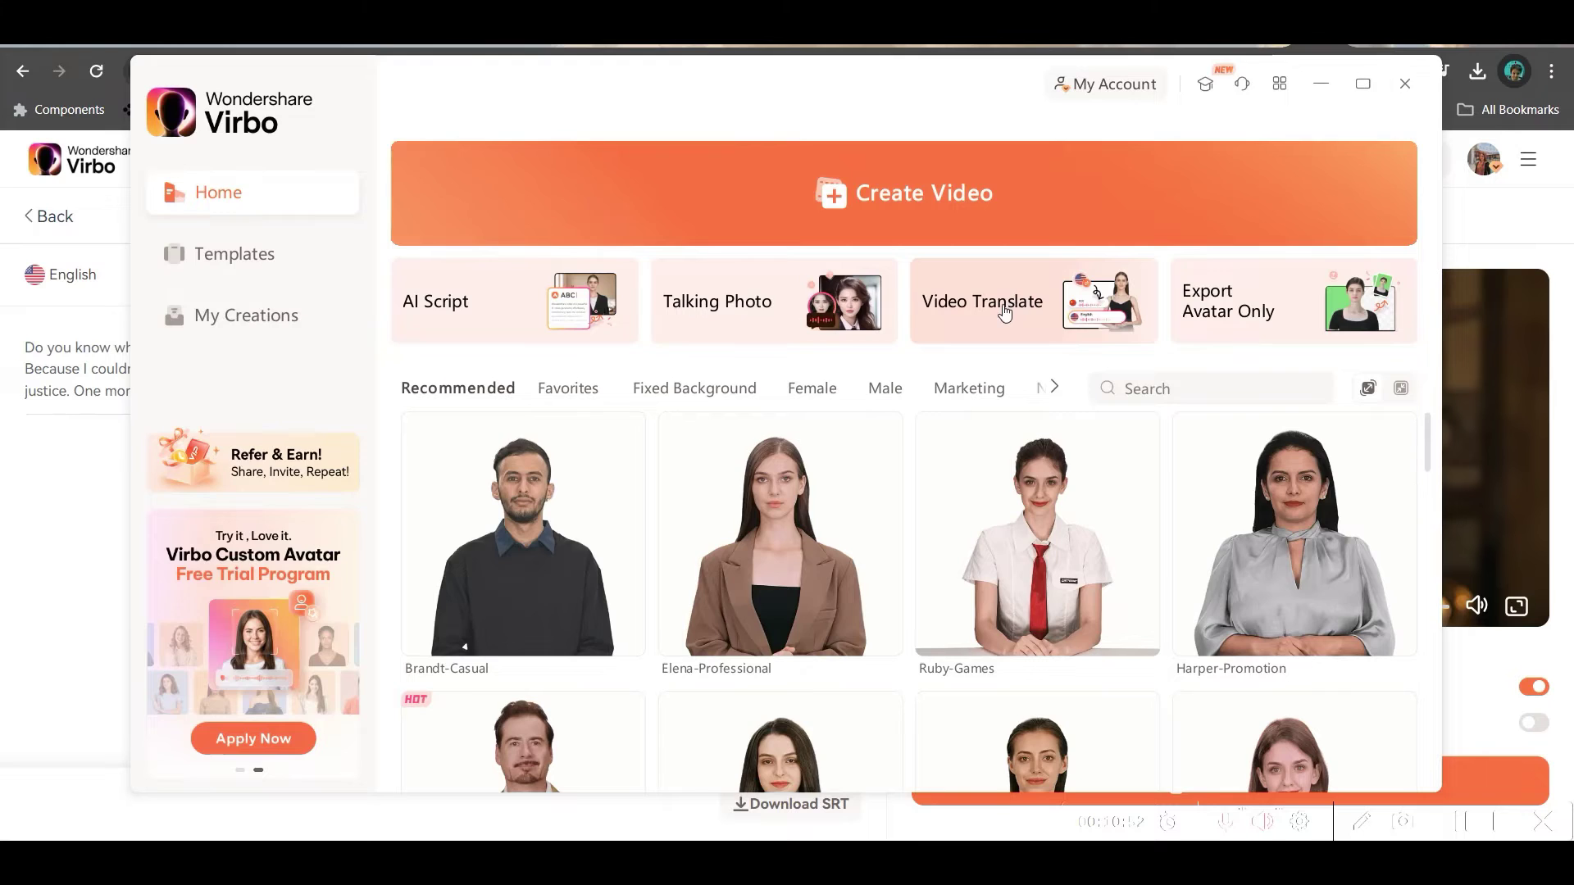
Step: In Video Translate, load HINDI.mp4 from the VIDEOS folder
click(1003, 307)
click(631, 430)
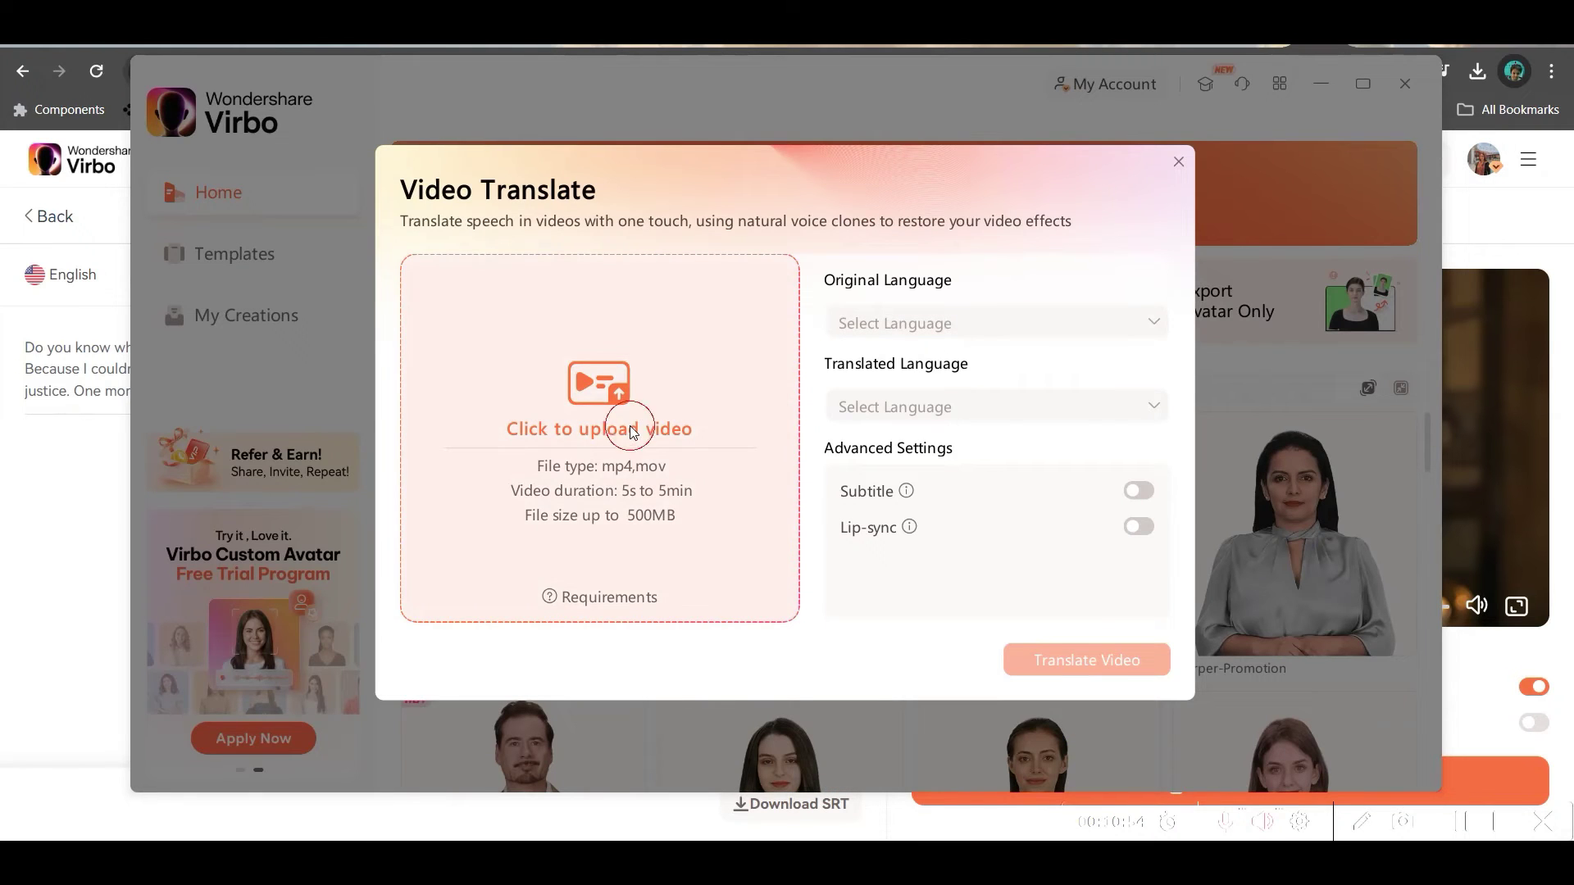
scroll(508, 369, up, 5)
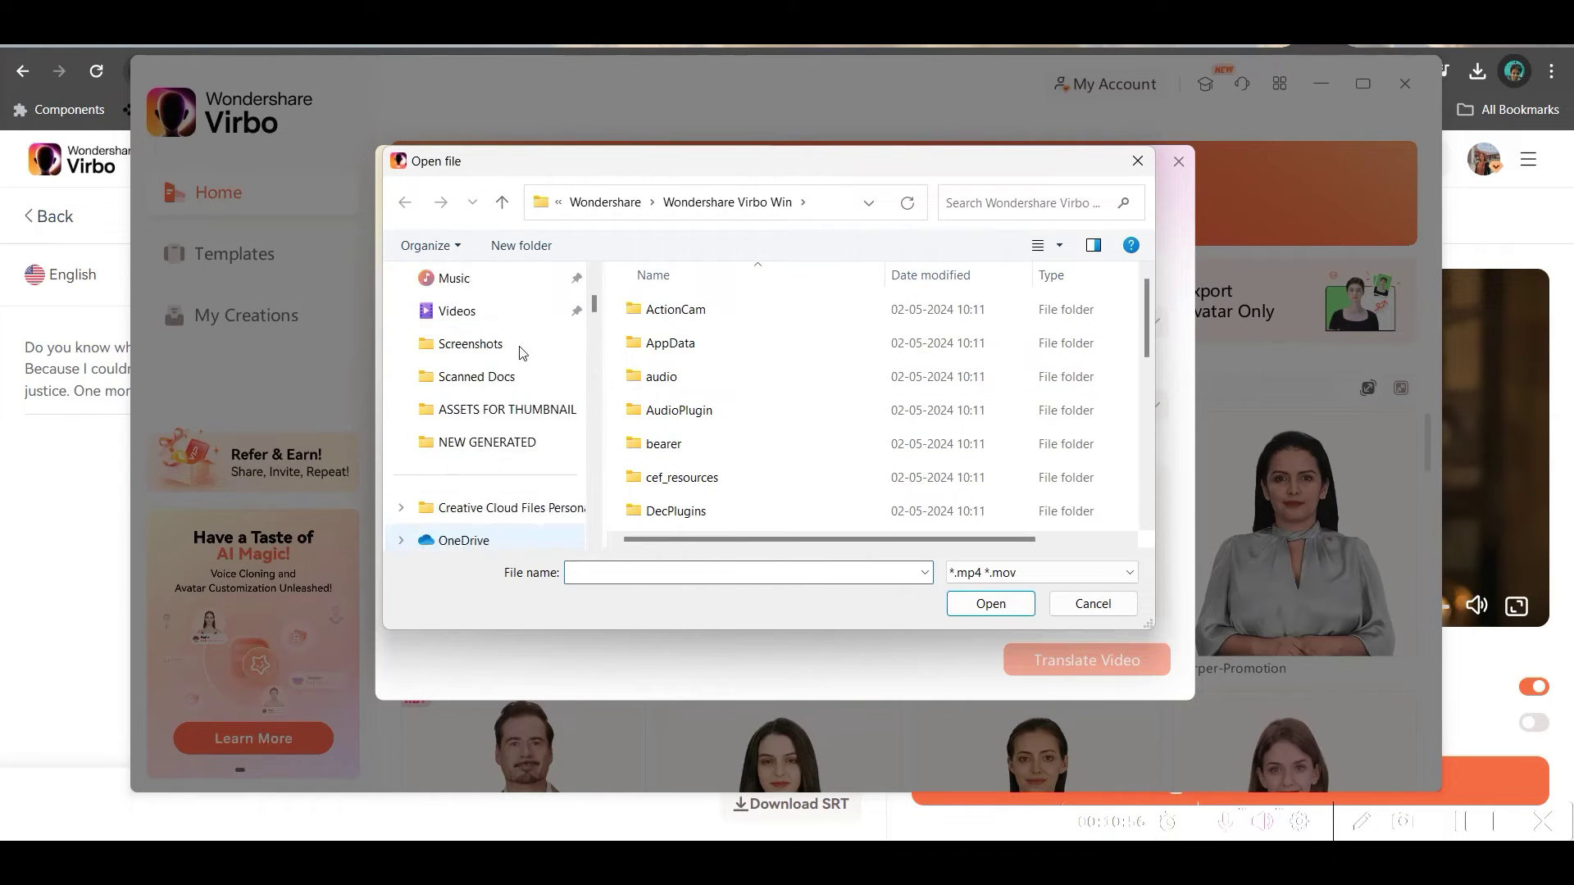
scroll(521, 426, up, 3)
scroll(502, 435, down, 4)
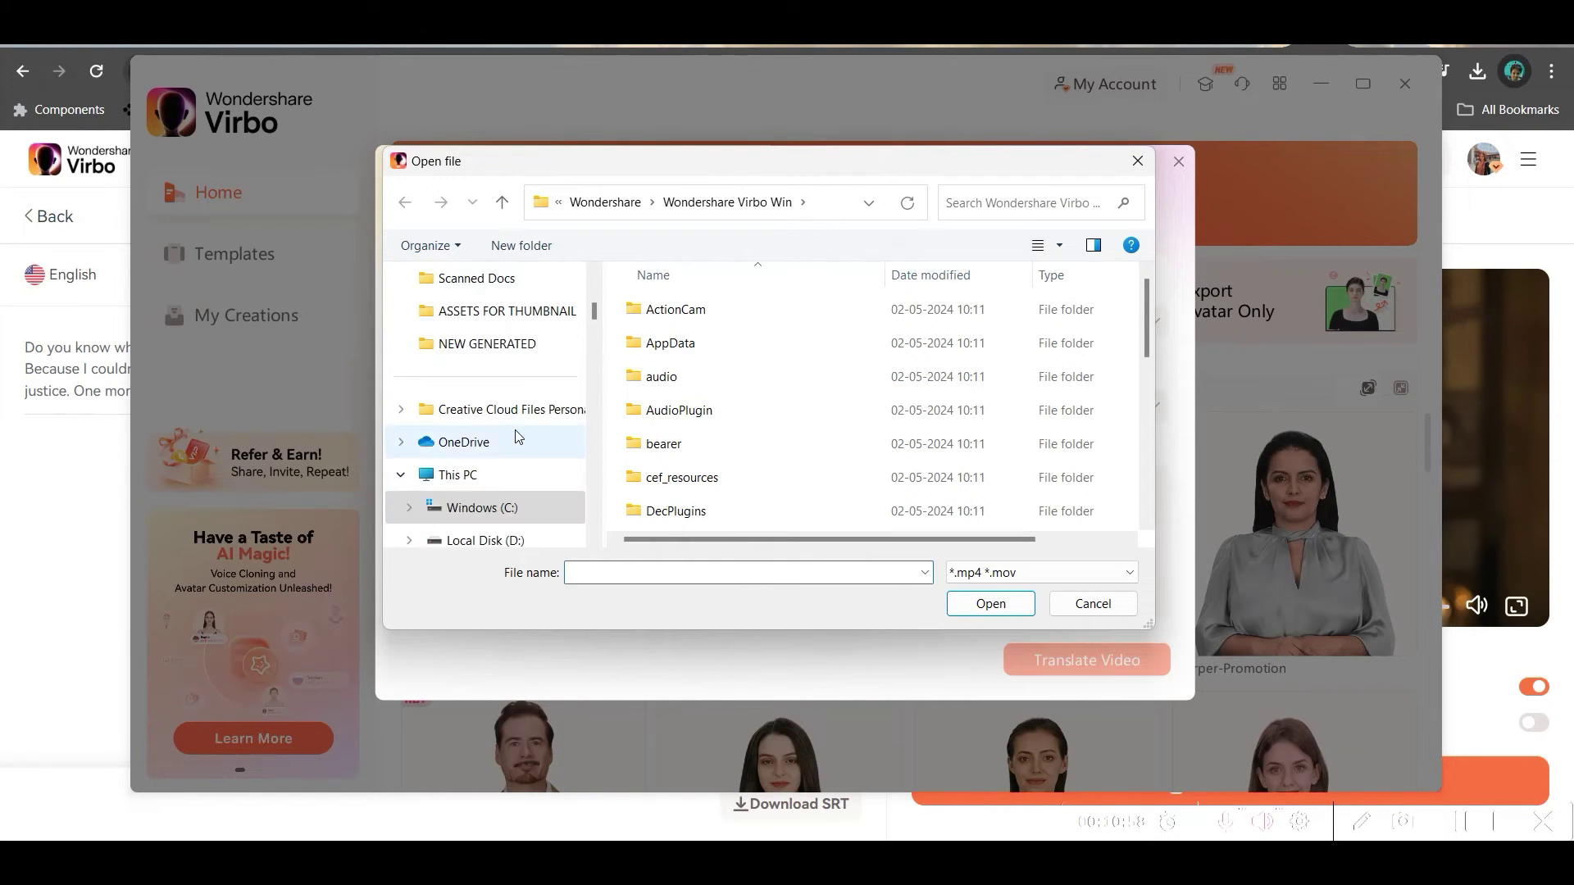
click(509, 344)
double_click(671, 328)
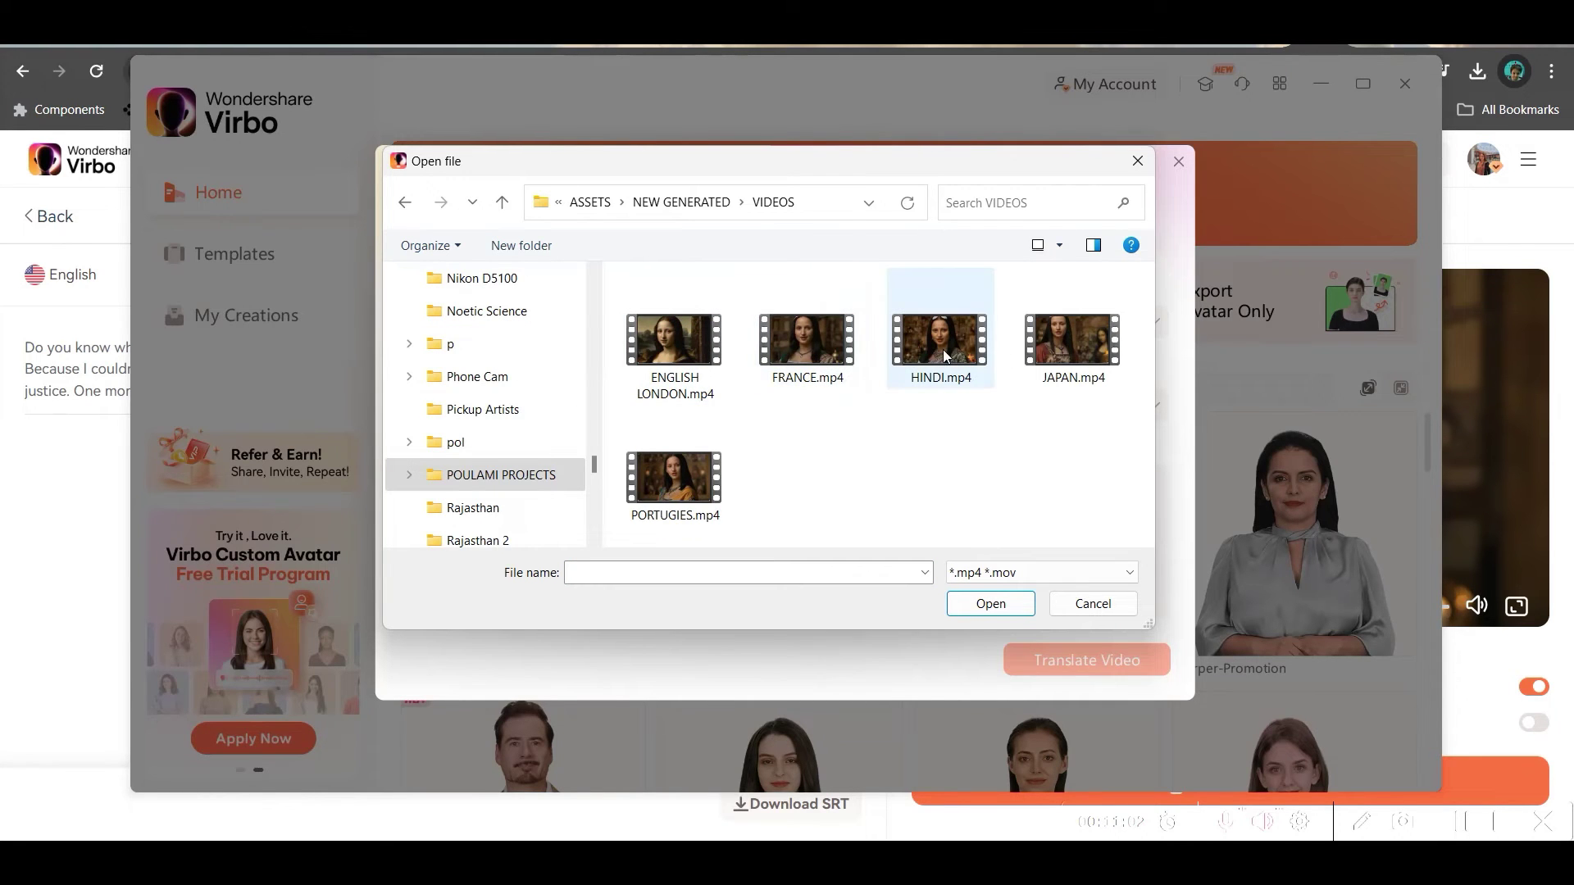
click(990, 604)
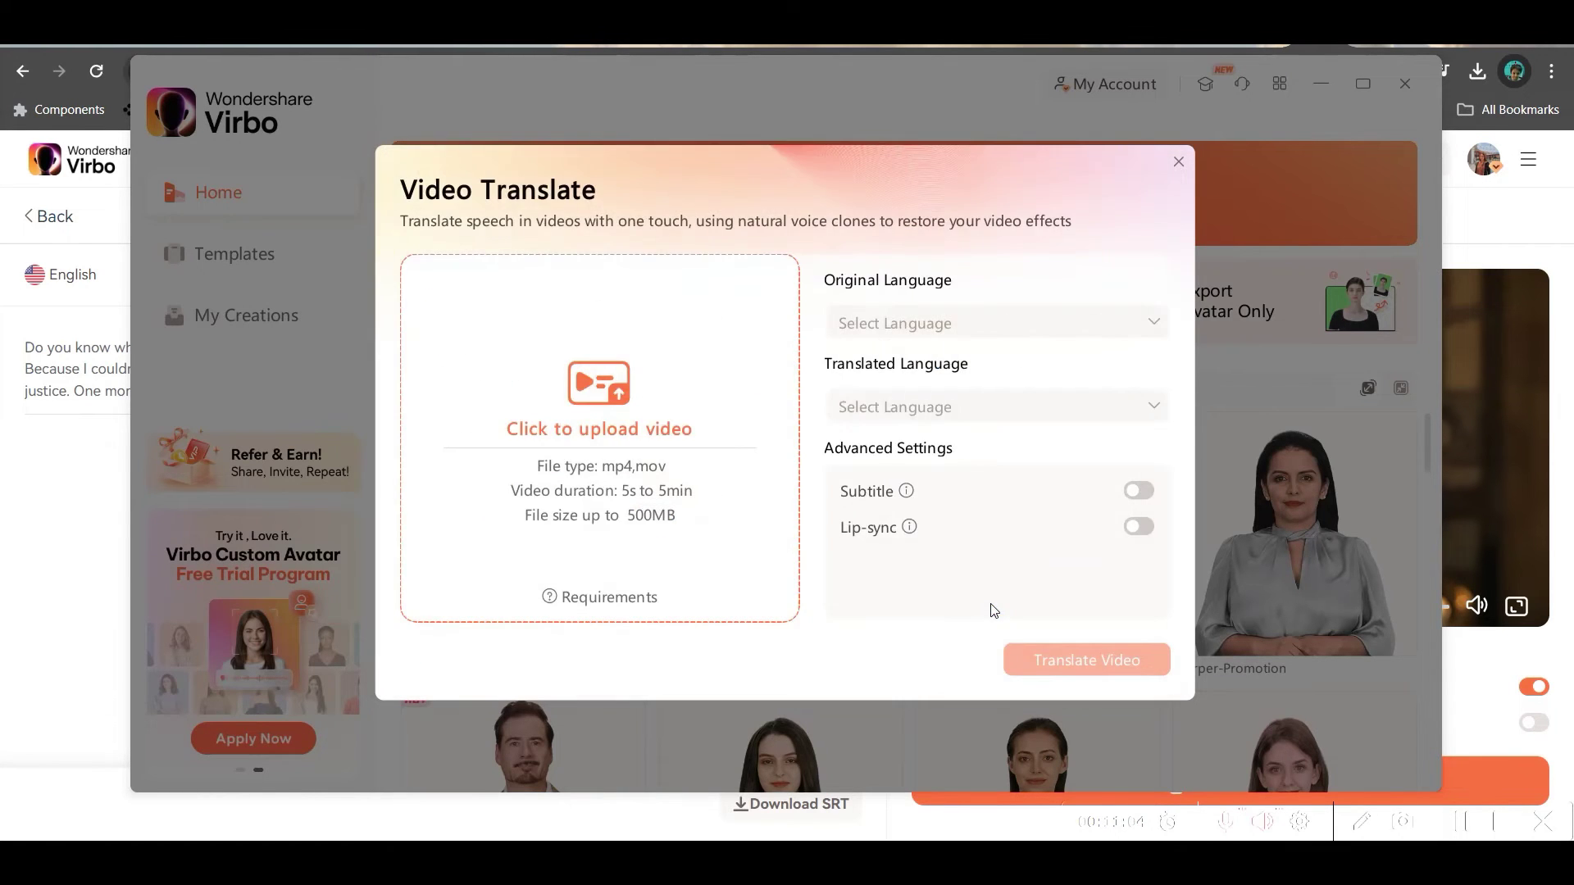
Step: Set the original language to English and the translated language to Hindi, then start the translation
click(971, 327)
click(958, 406)
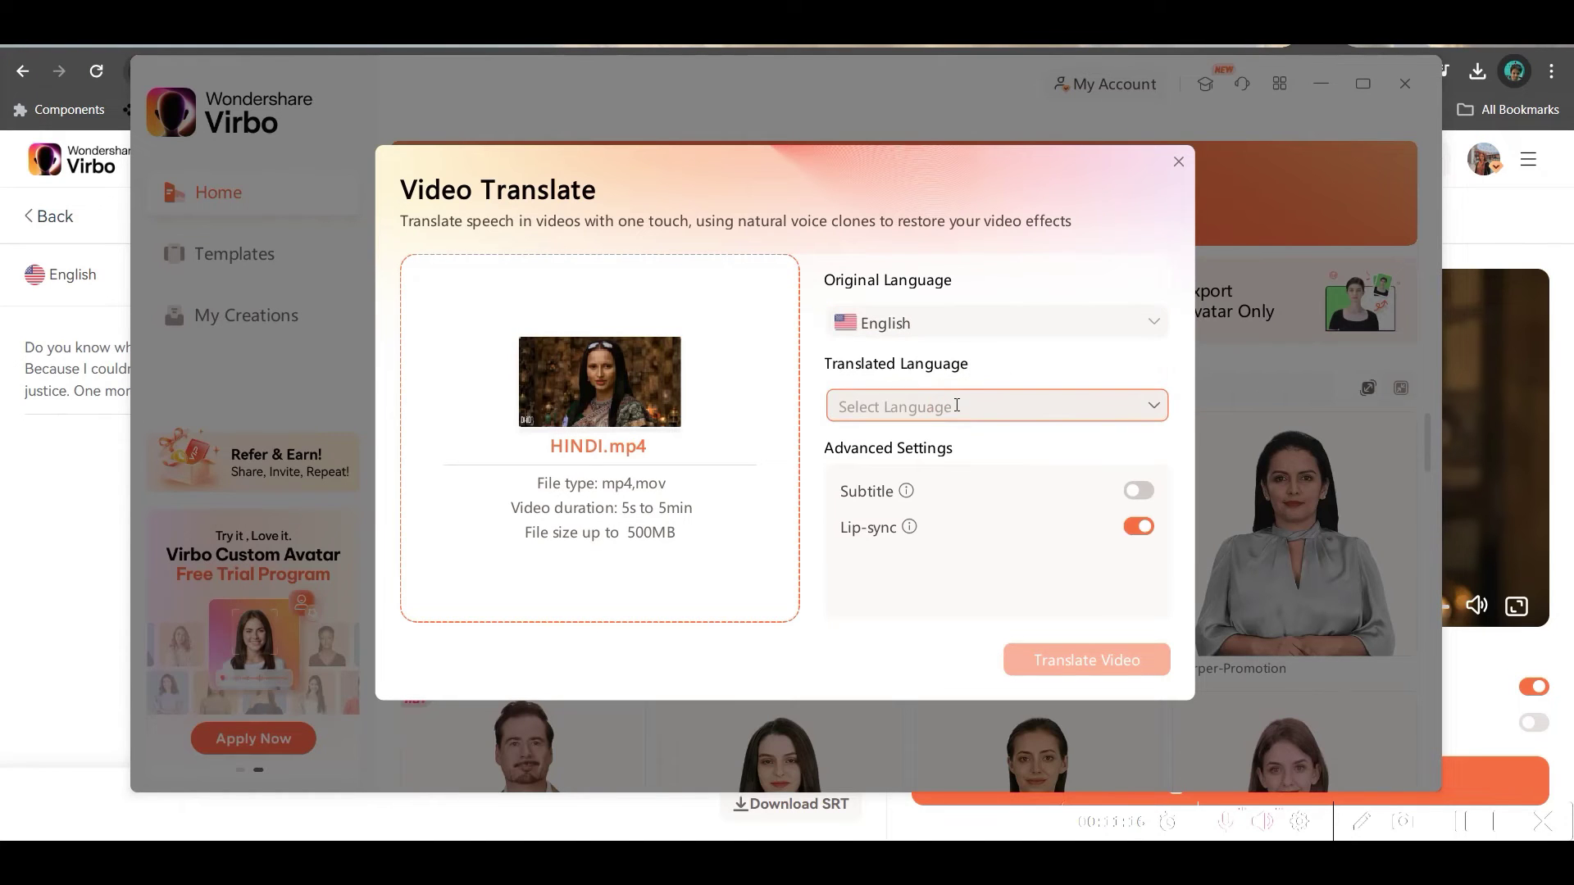
click(1076, 401)
scroll(974, 551, down, 1)
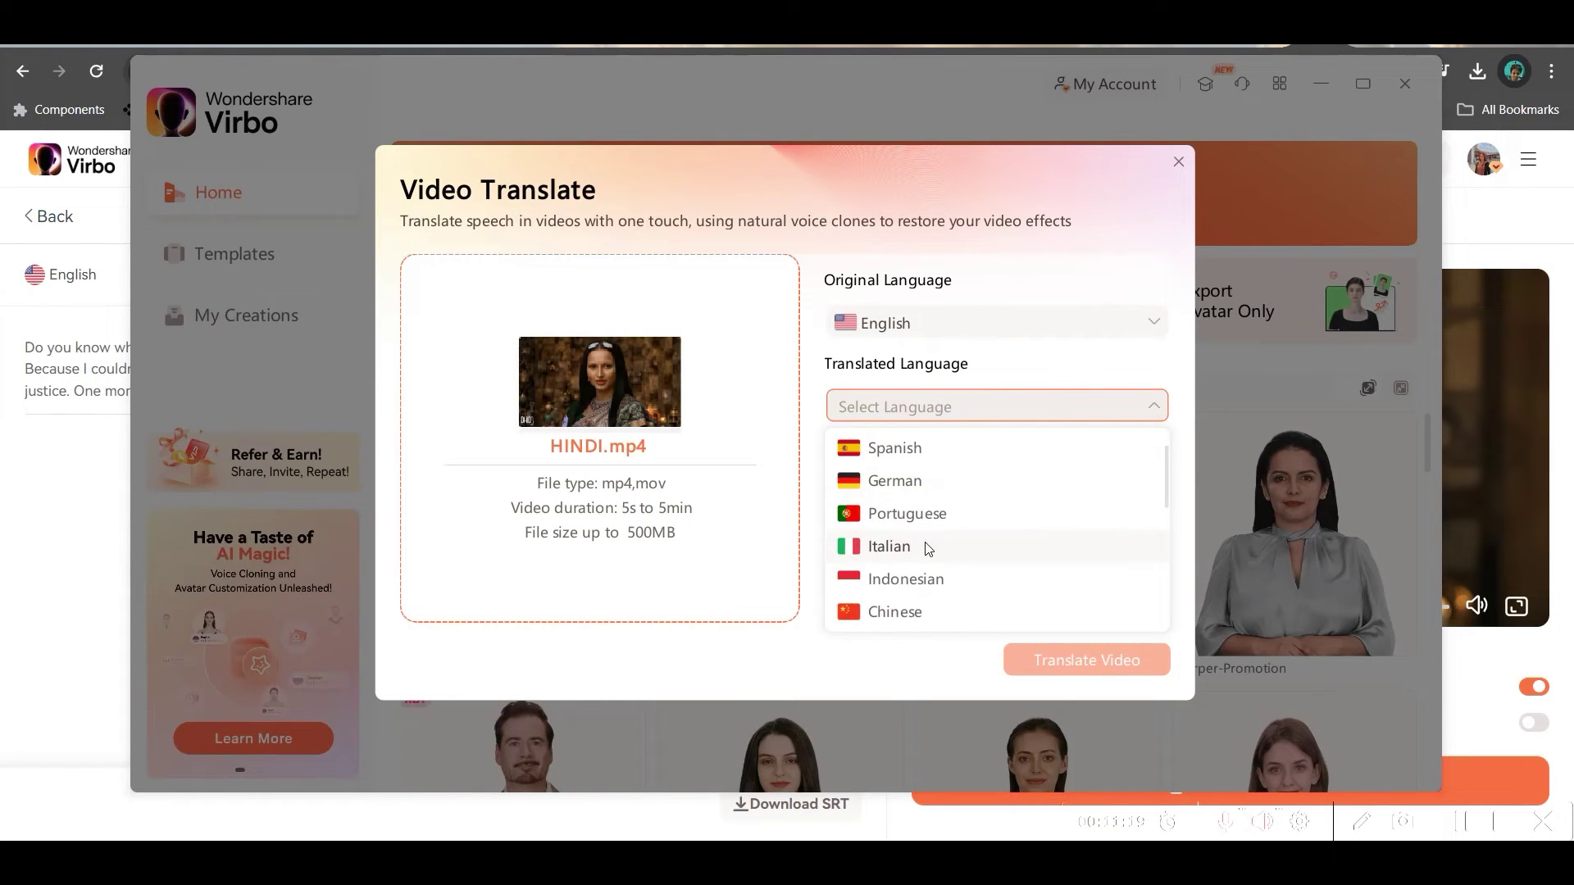
scroll(927, 549, down, 1)
text(h)
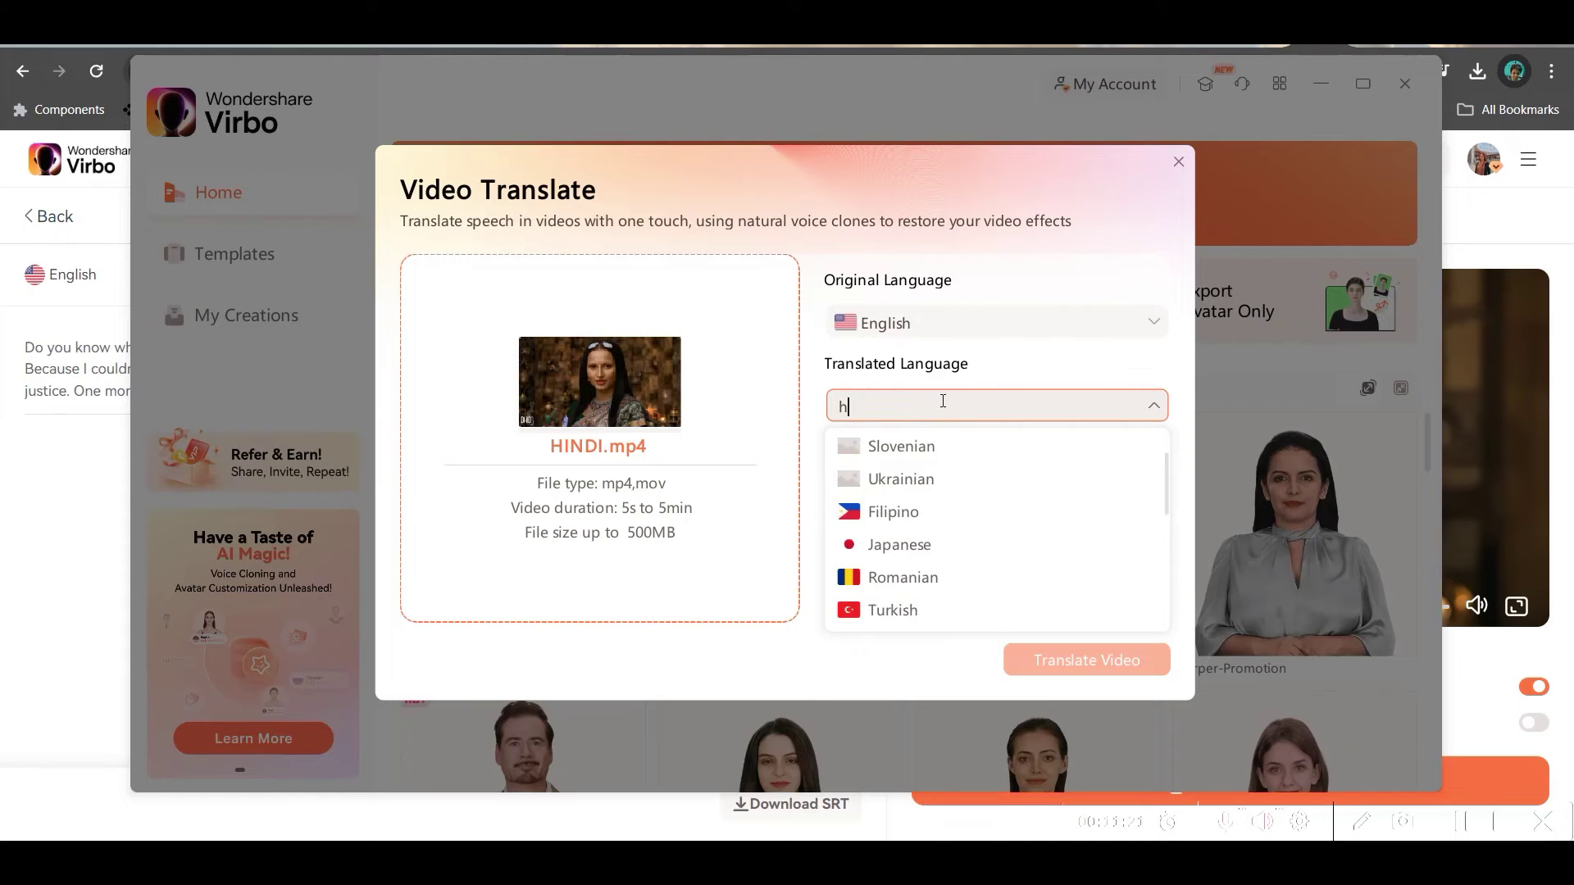
text(indi)
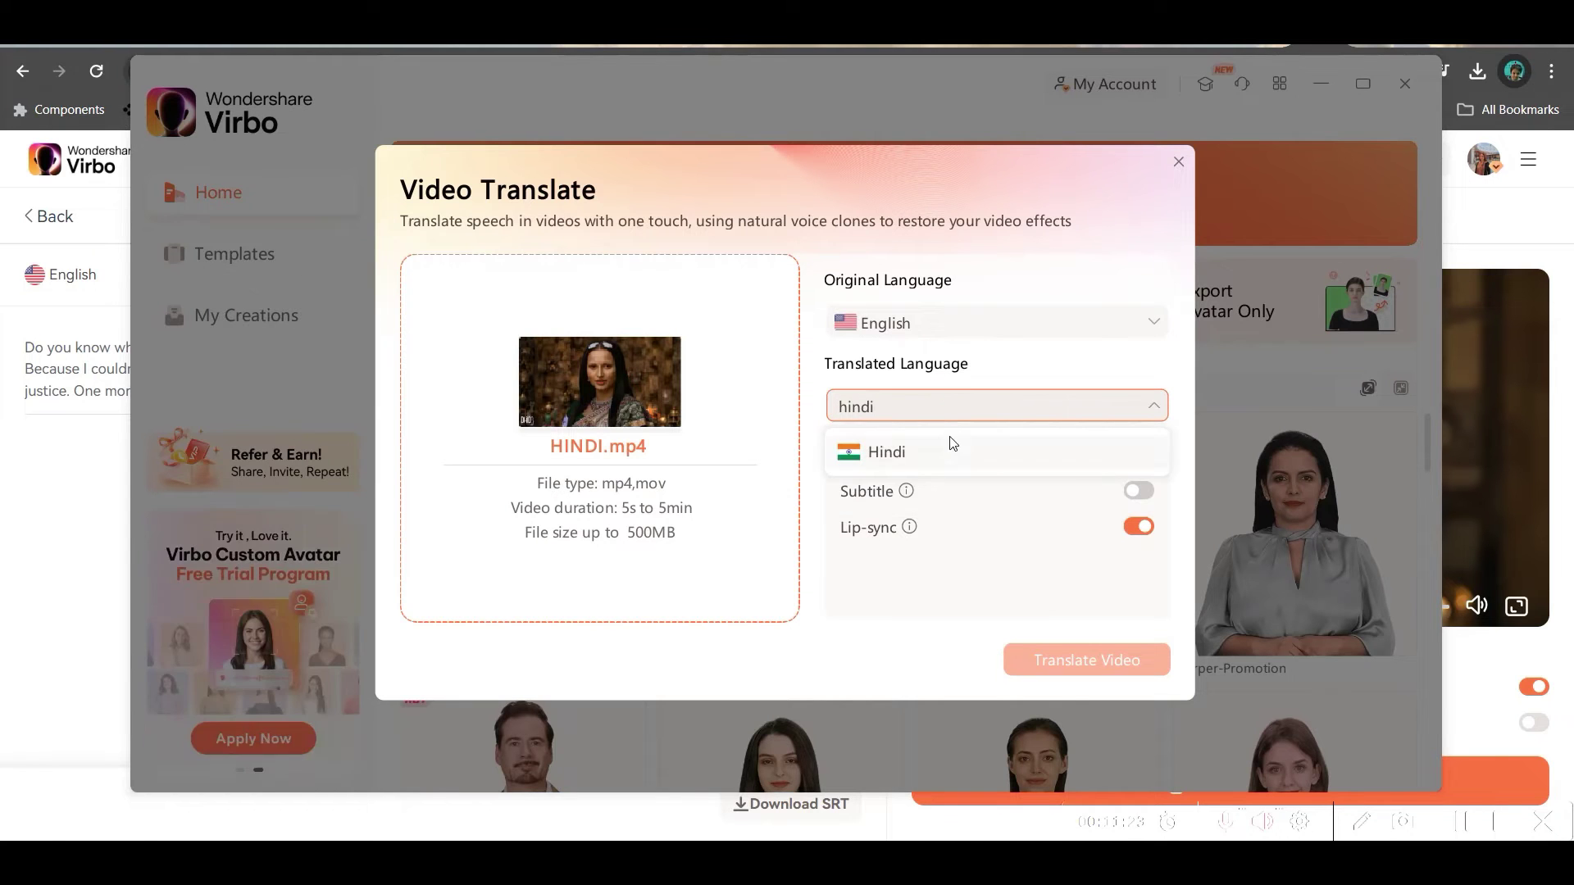
click(949, 450)
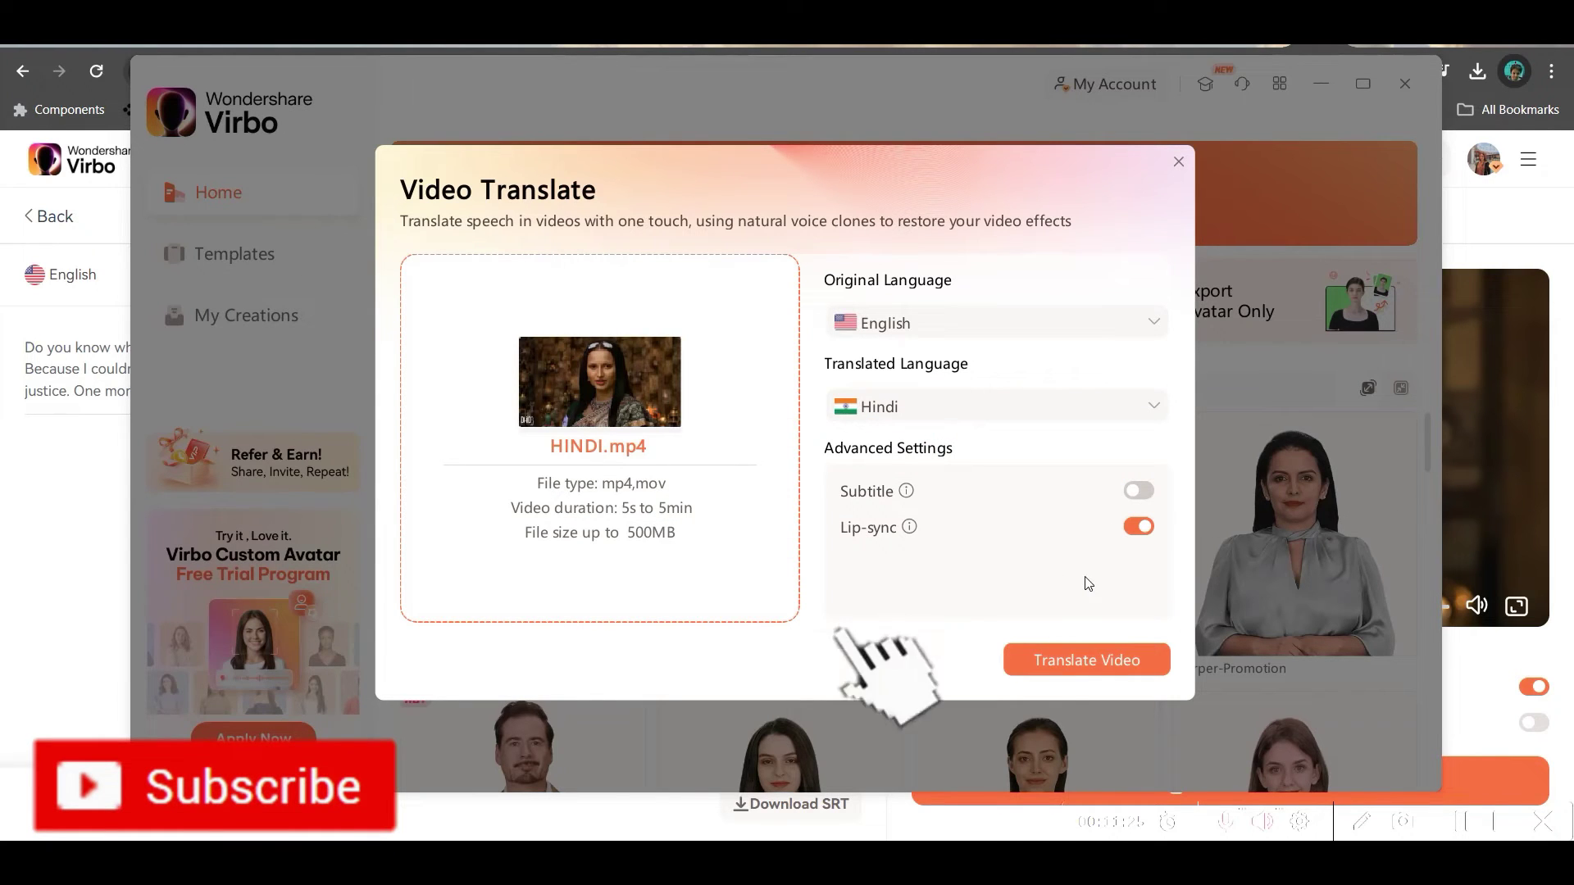
click(1110, 662)
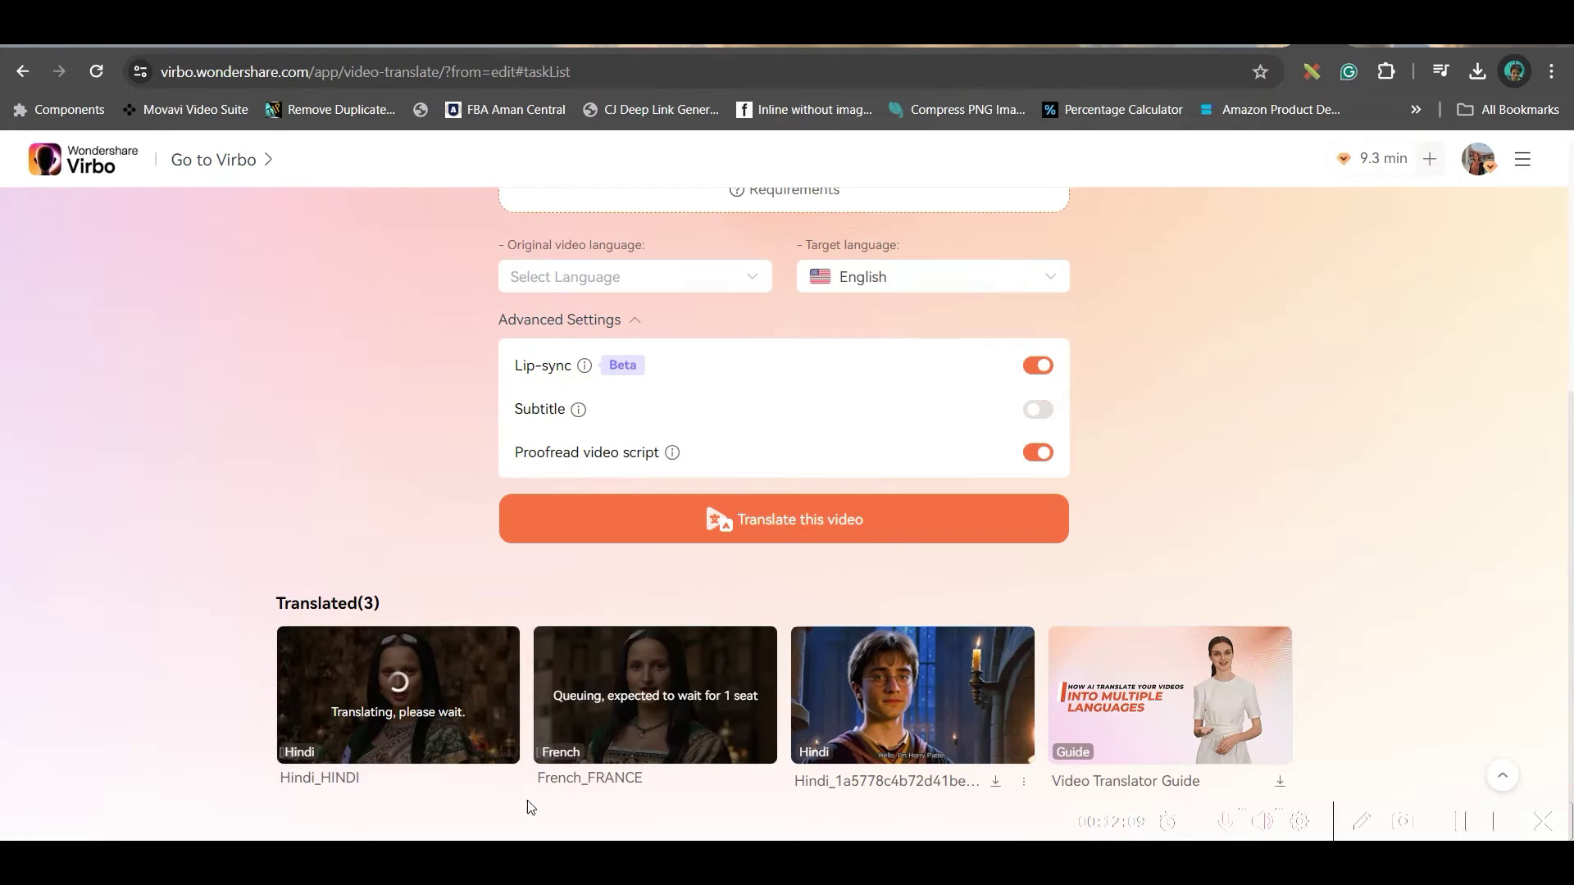
Step: Upload JAPAN.mp4 for translation
scroll(738, 435, up, 5)
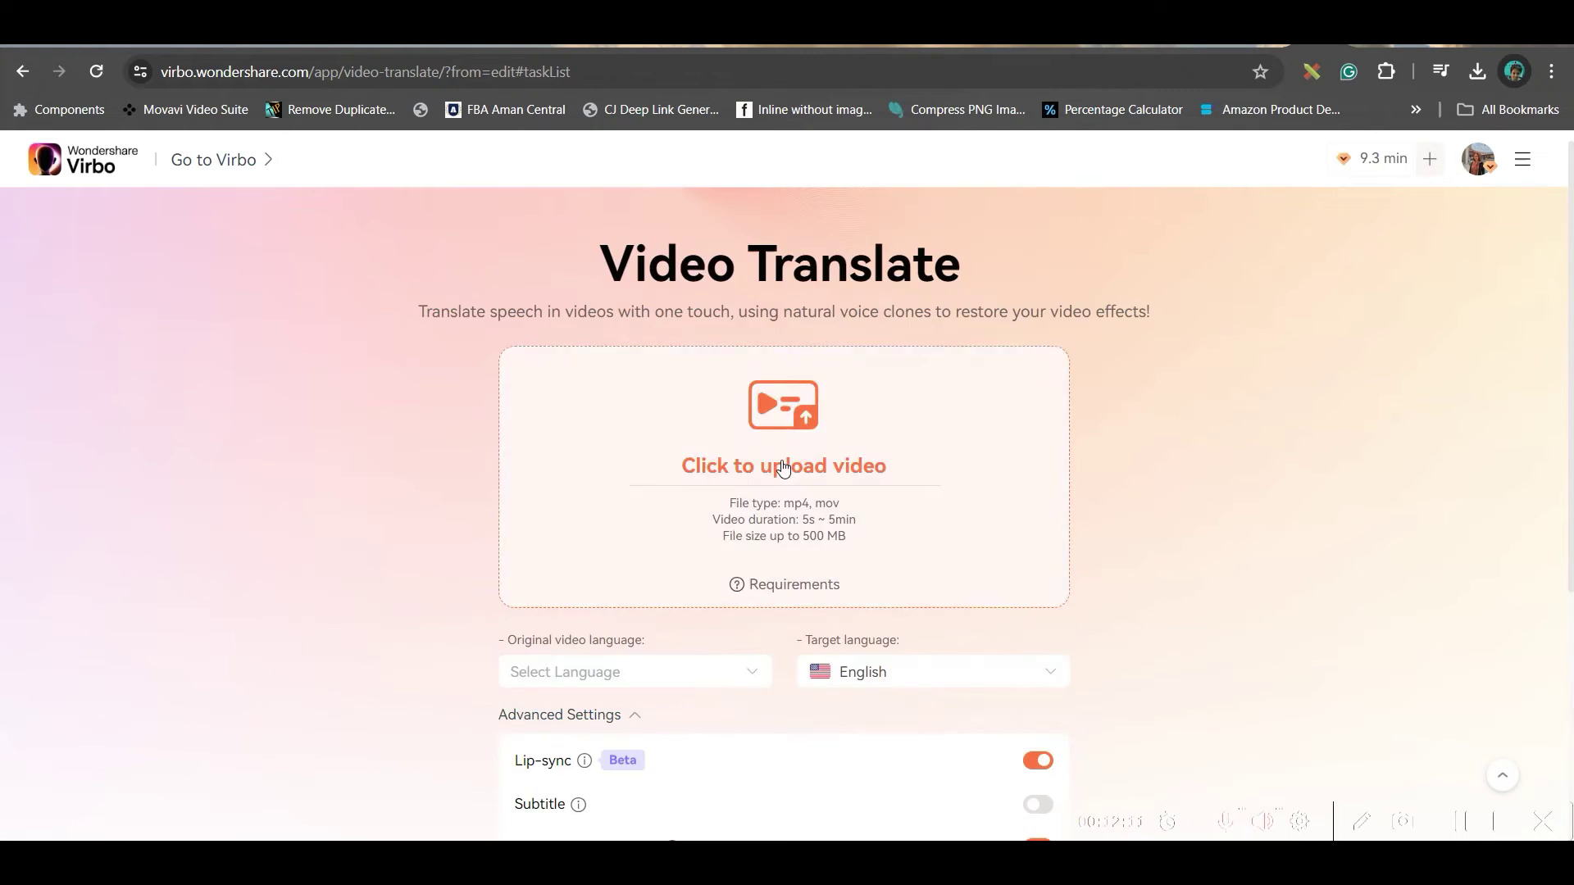
click(810, 466)
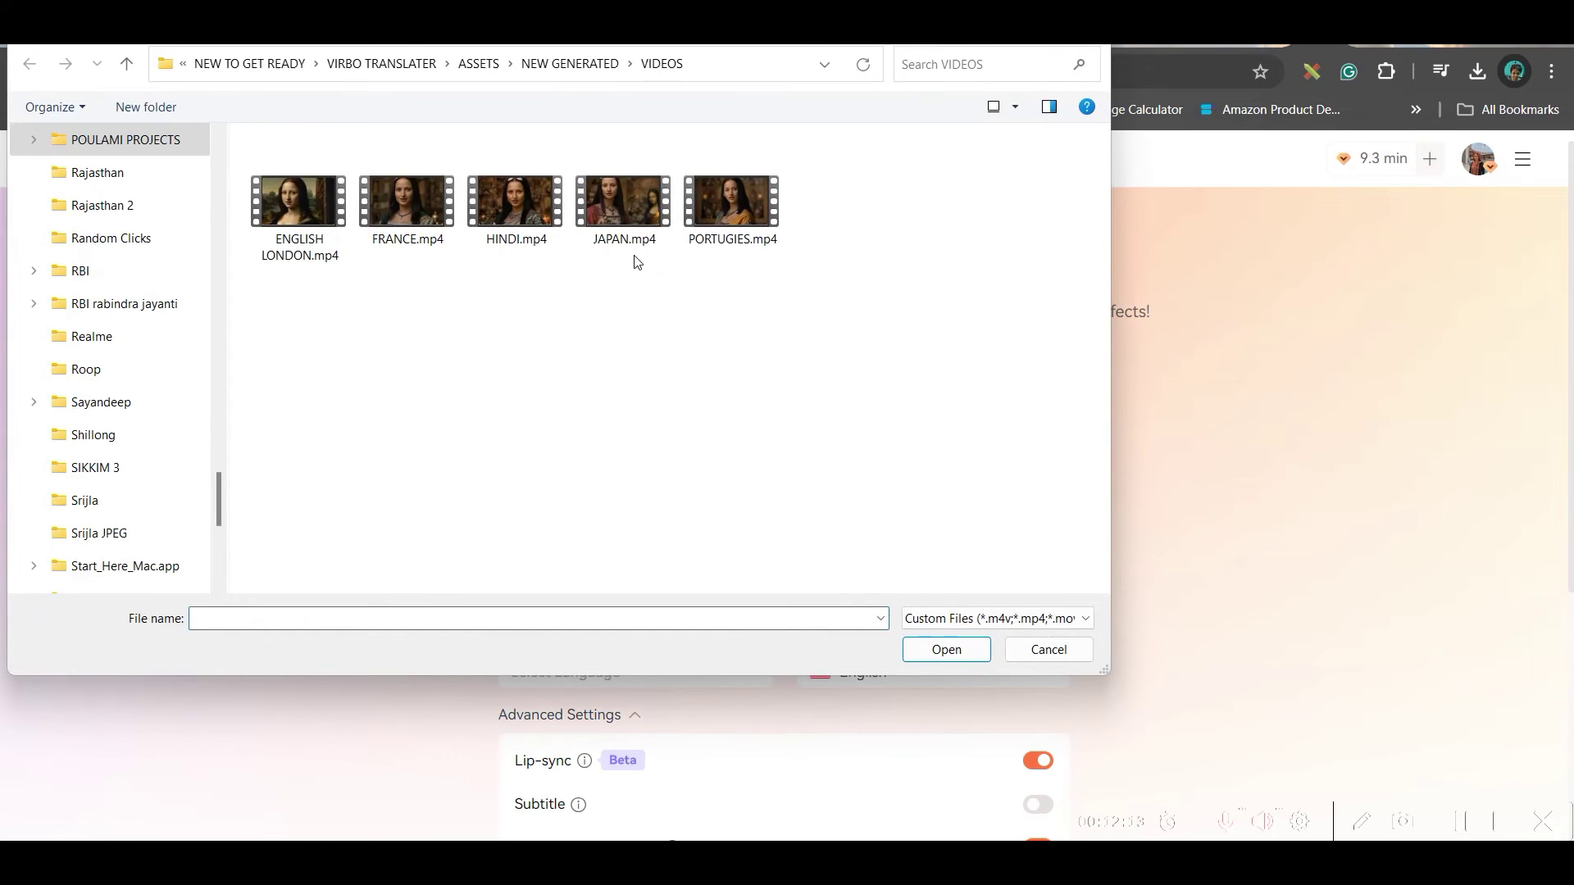
click(643, 225)
click(973, 649)
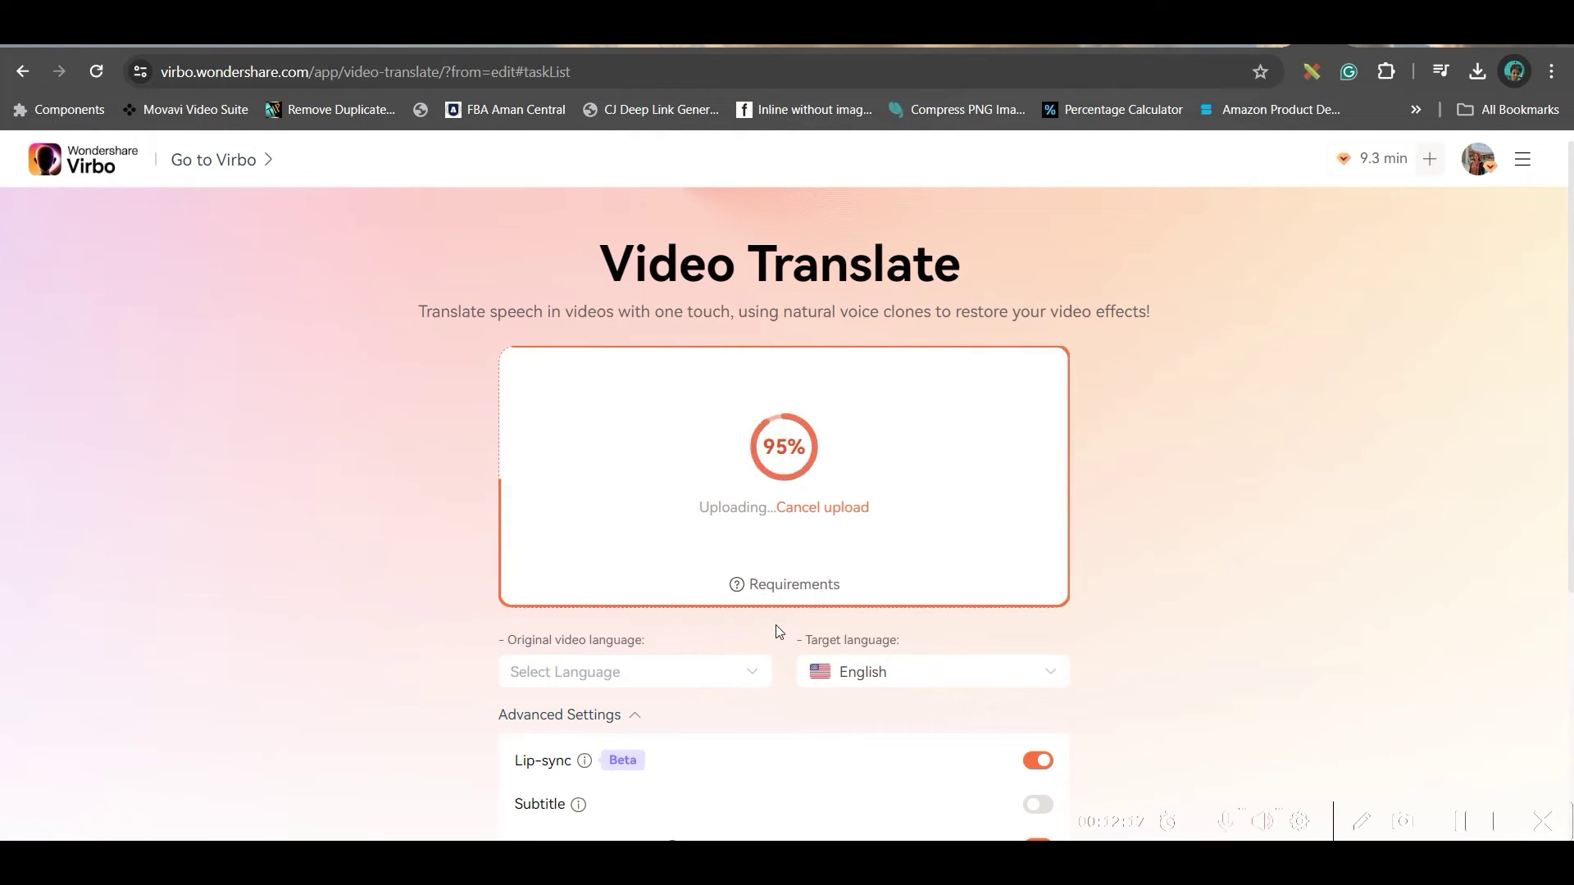
Step: Translate JAPAN.mp4 from English into Japanese with lip-sync on, keeping lip-sync past the multiple-faces warning
click(750, 686)
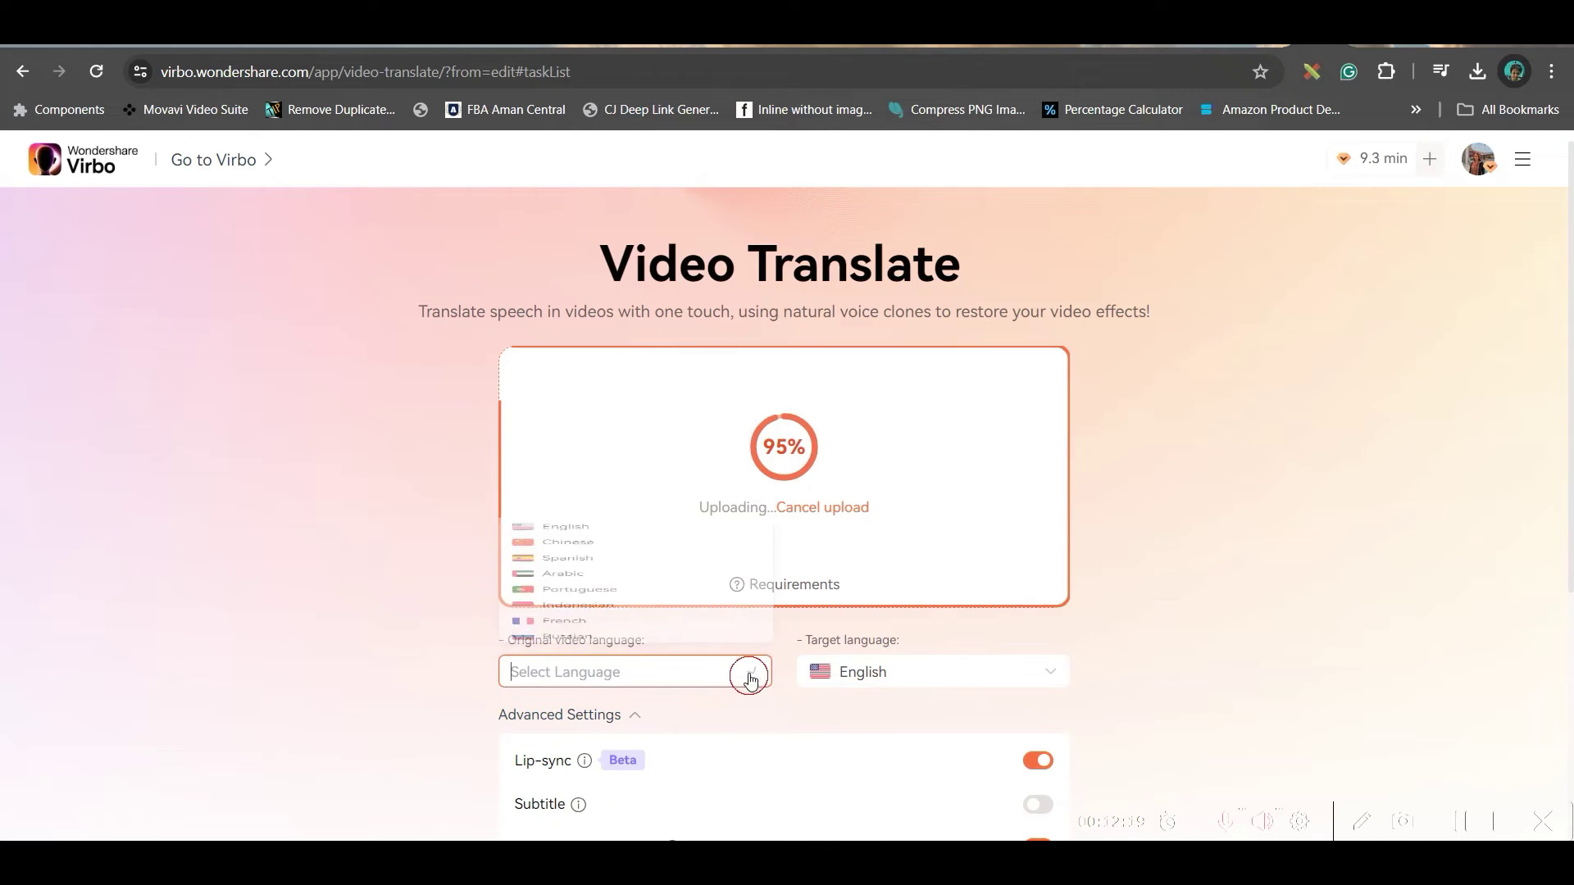
click(590, 379)
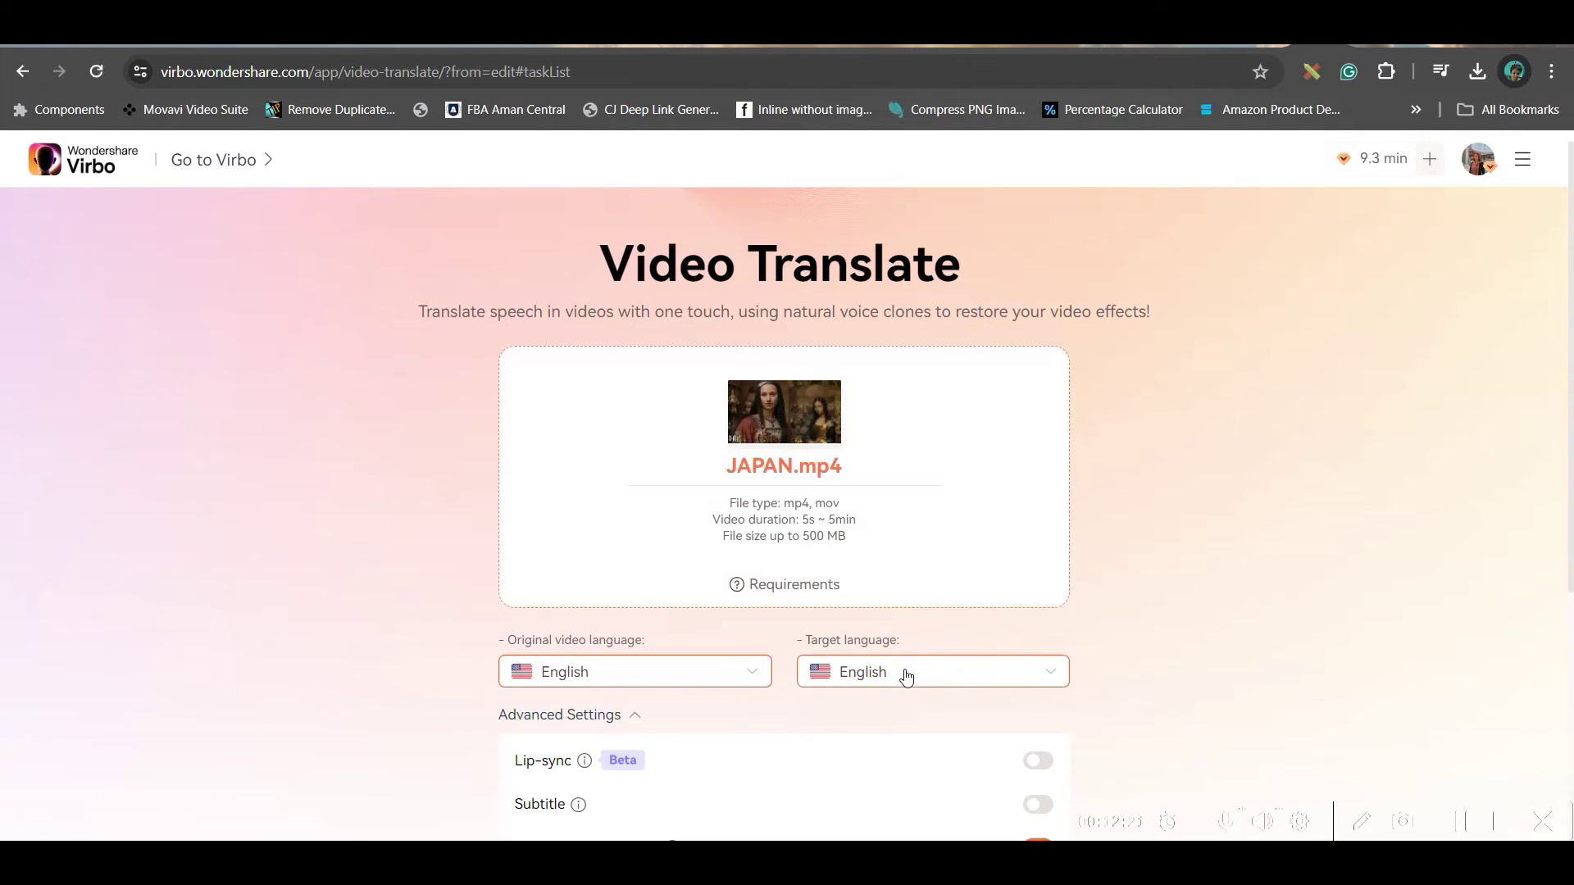
click(904, 673)
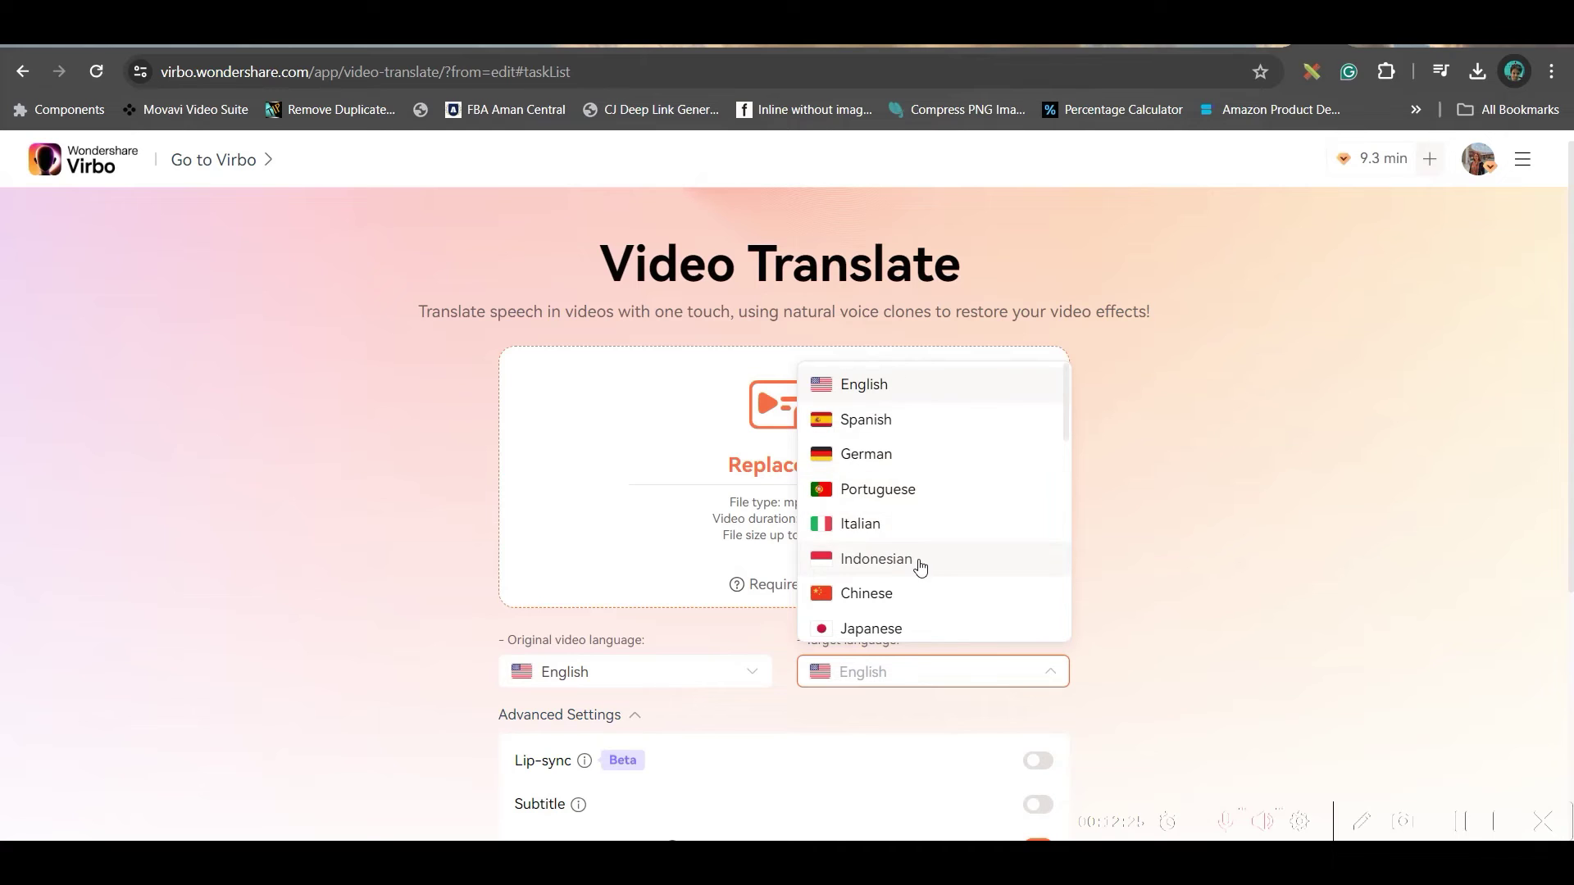
click(908, 627)
scroll(1240, 613, down, 3)
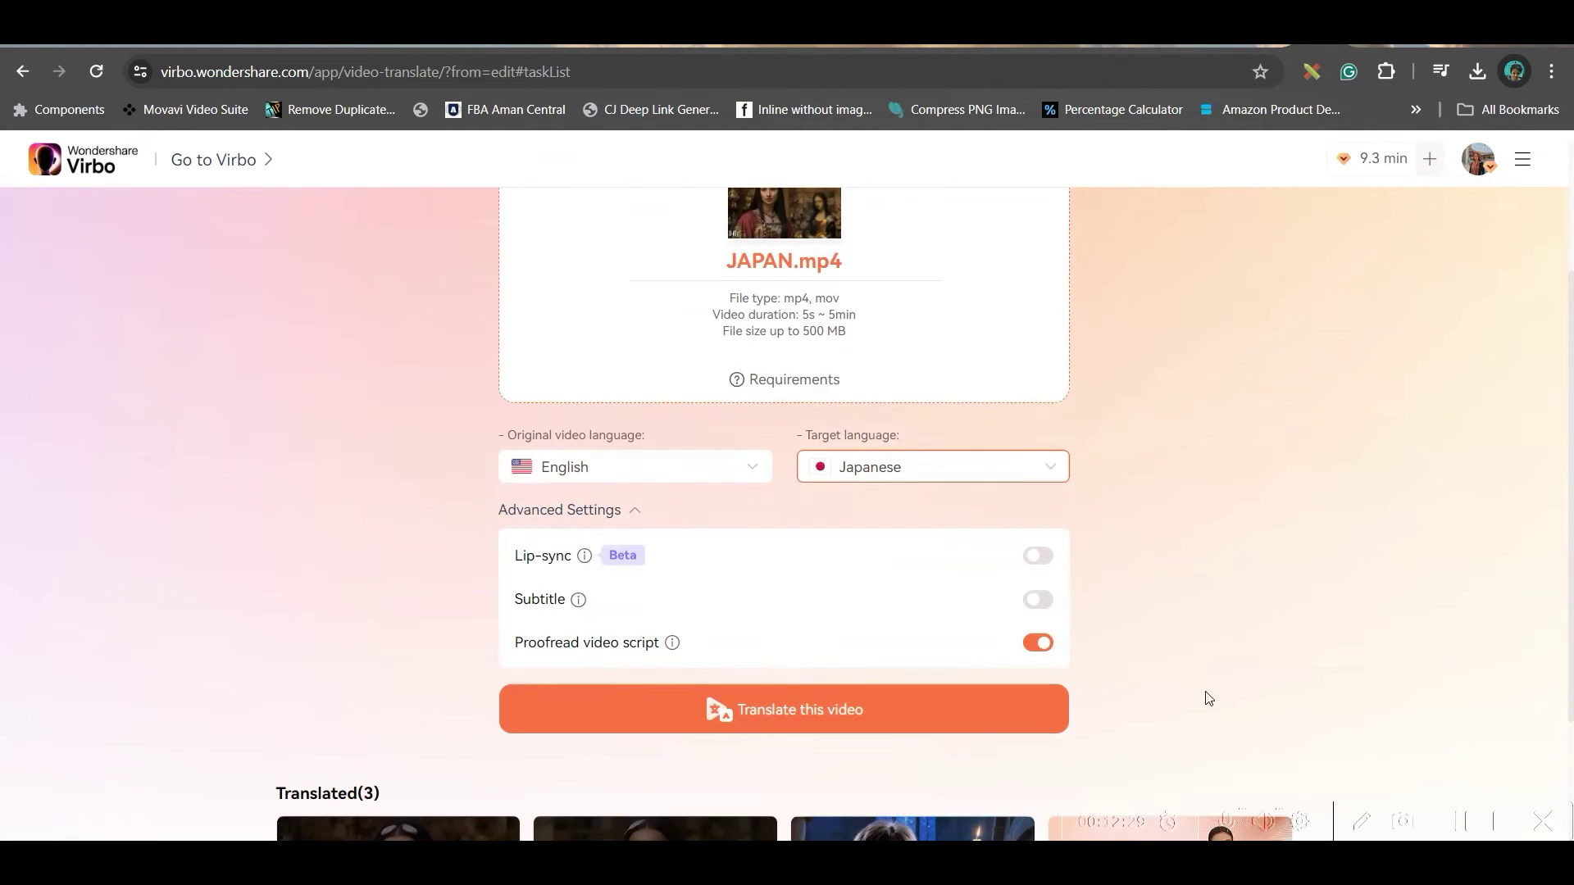
click(1039, 560)
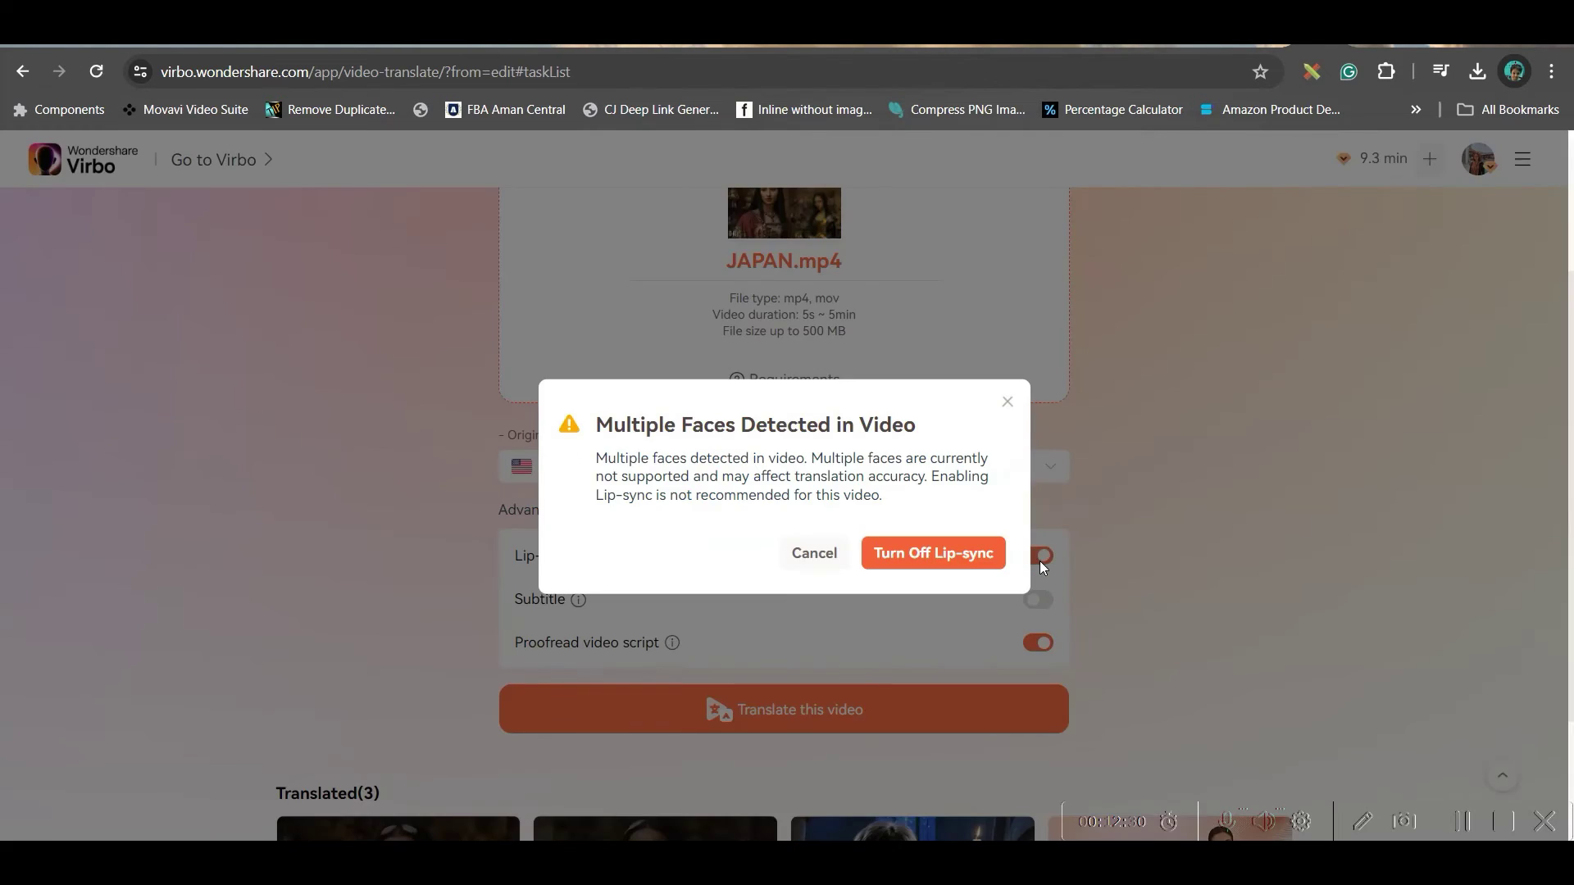
click(945, 557)
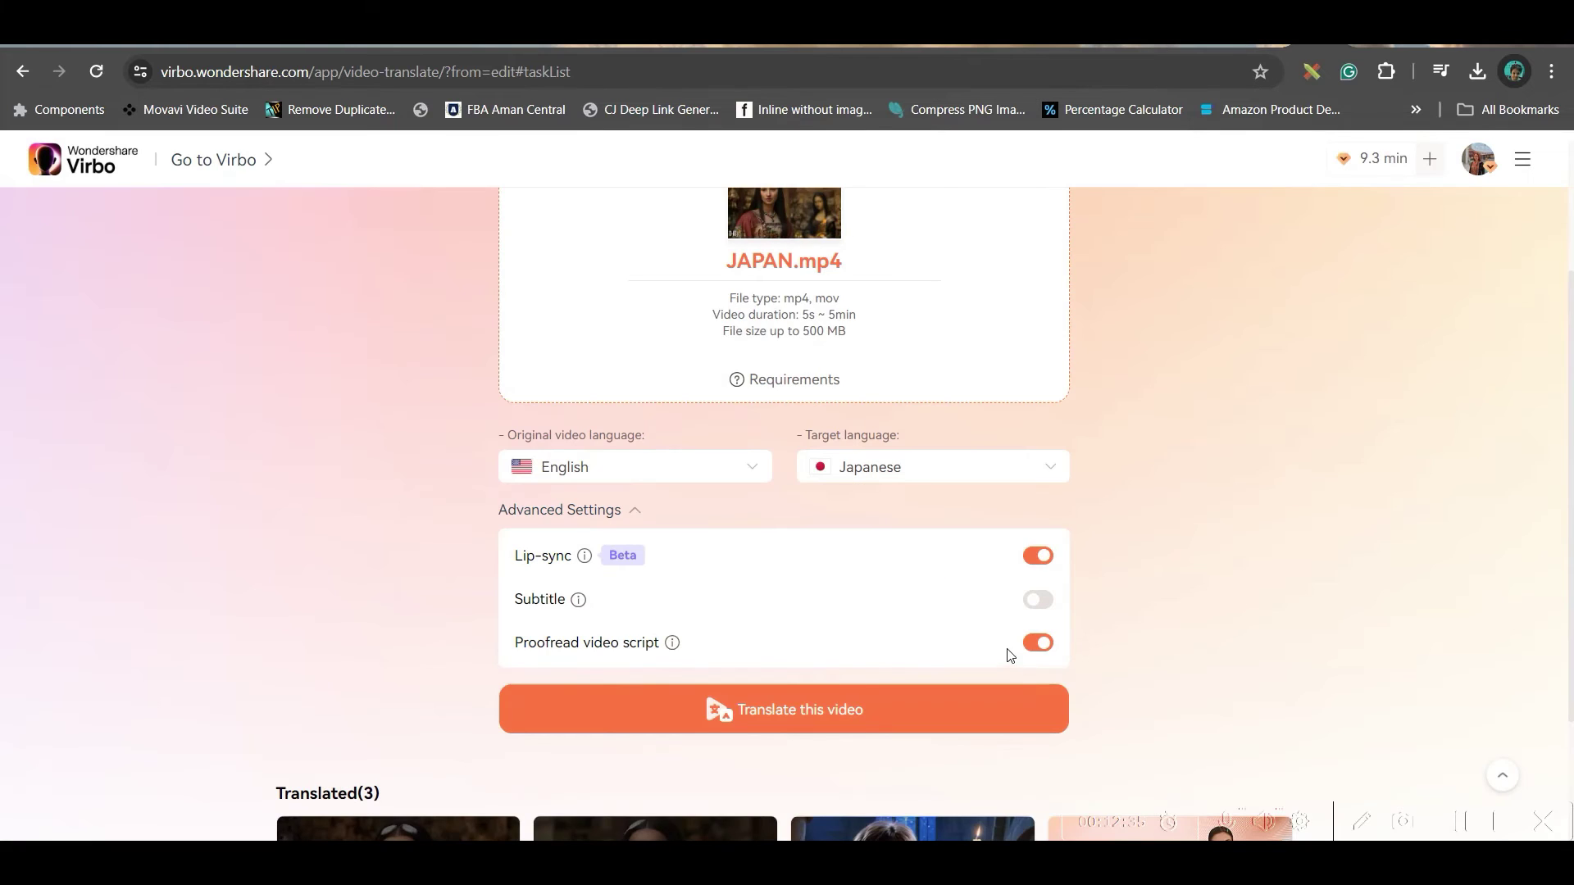
click(943, 720)
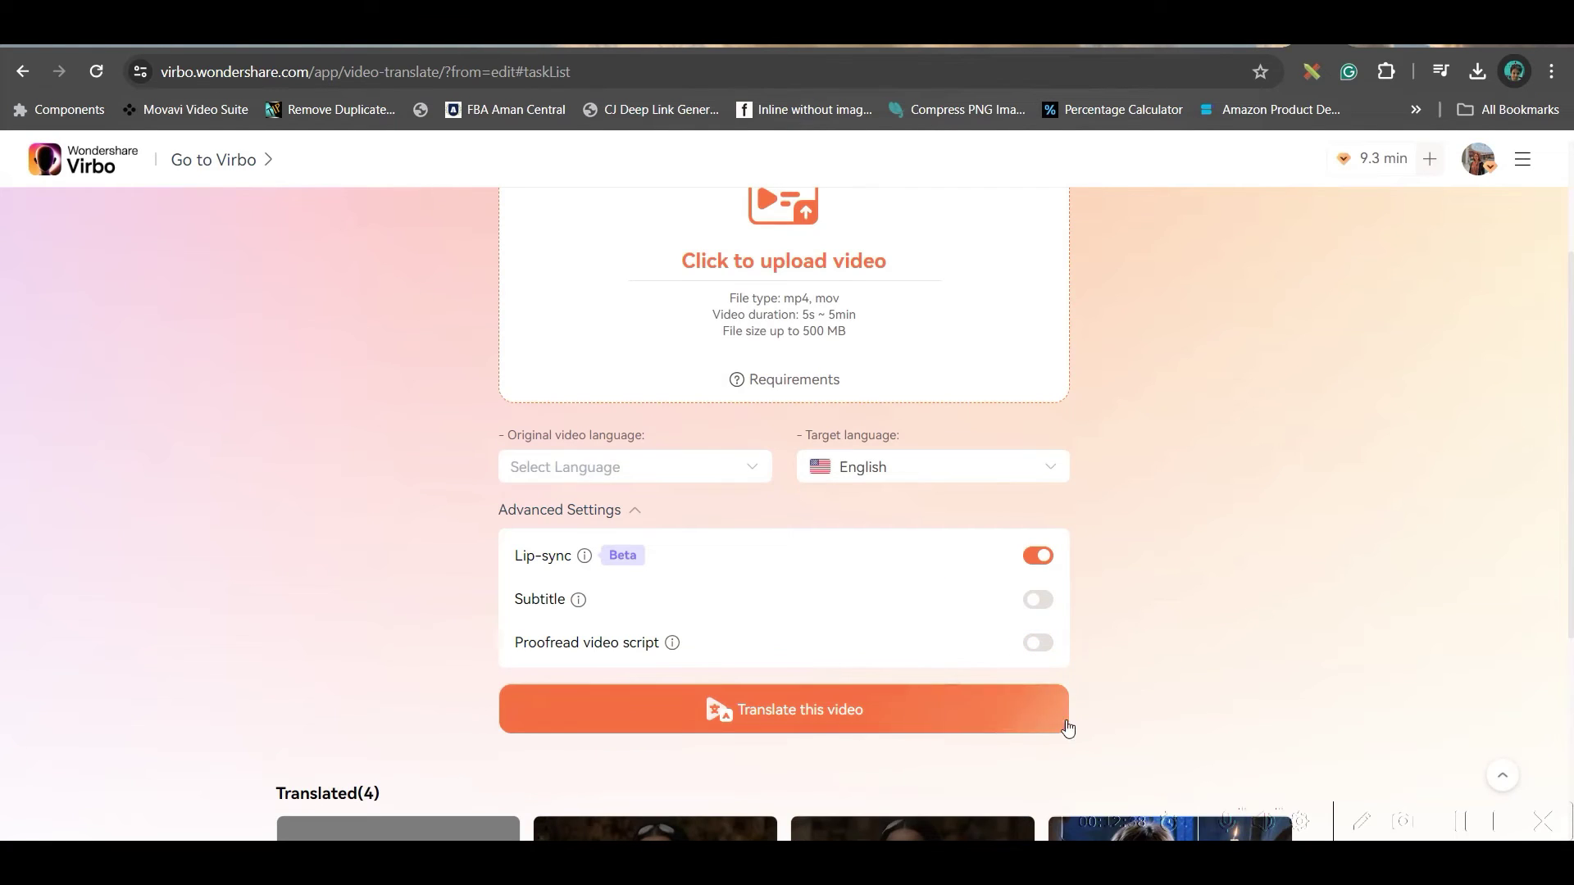
scroll(1150, 663, down, 4)
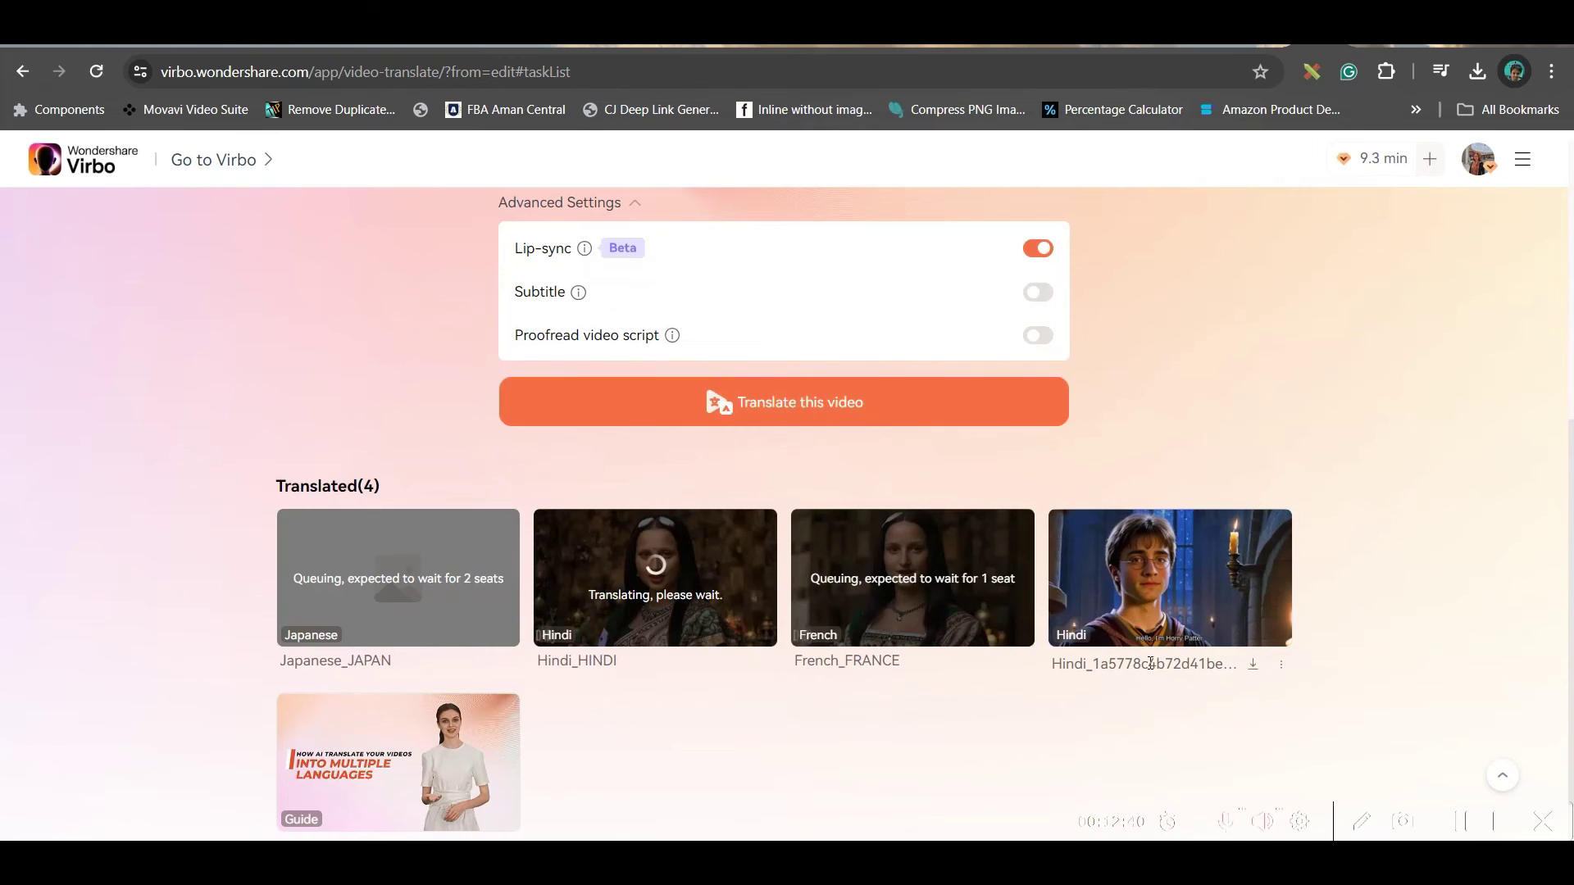